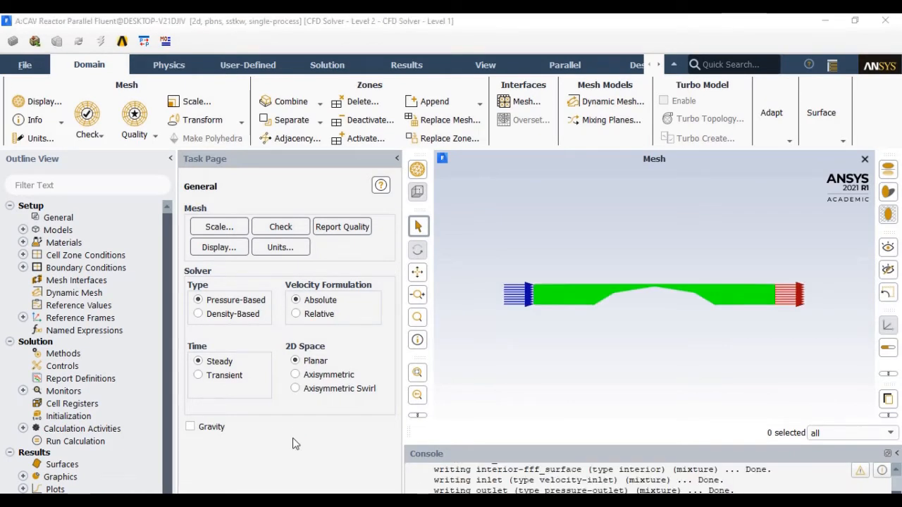
# Step: Inspect the channel mesh up close, especially the narrow throat, and return to a view of the whole domain
pyautogui.click(397, 159)
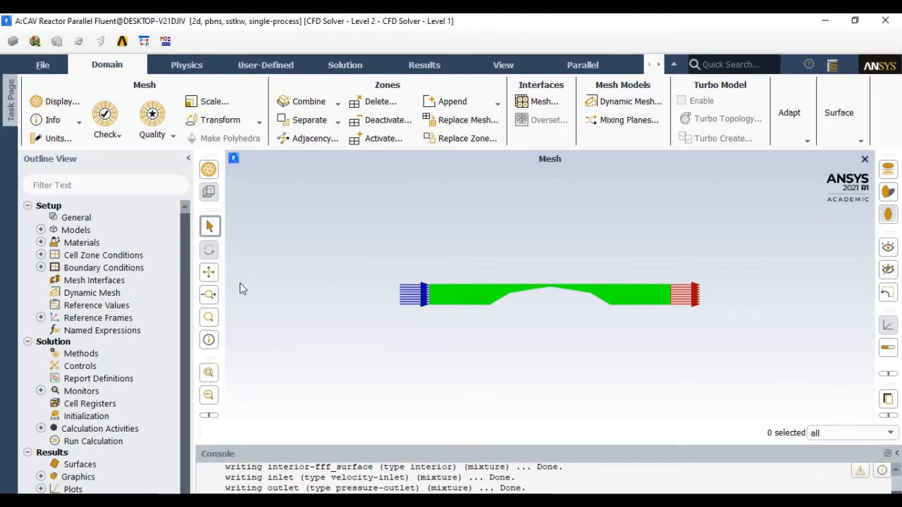
pyautogui.click(209, 317)
pyautogui.moveTo(404, 263); pyautogui.dragTo(696, 328)
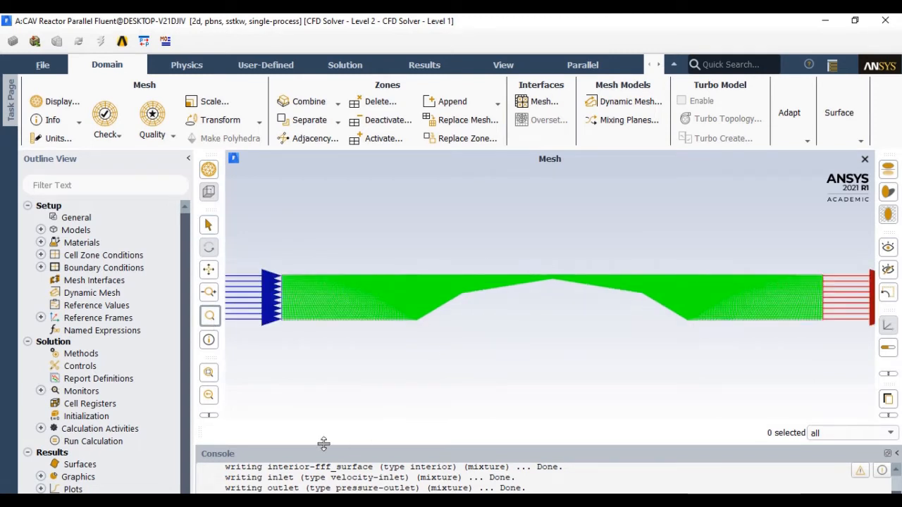
pyautogui.moveTo(524, 260); pyautogui.dragTo(611, 308)
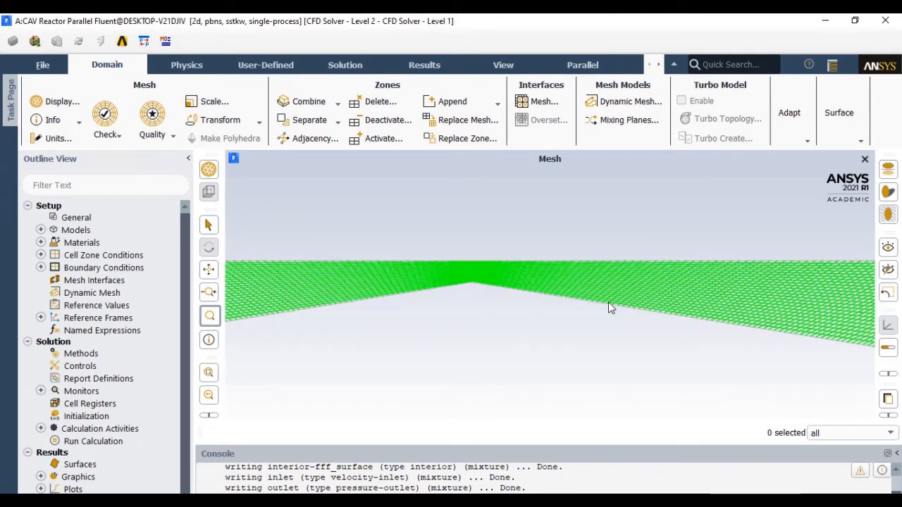
pyautogui.click(210, 374)
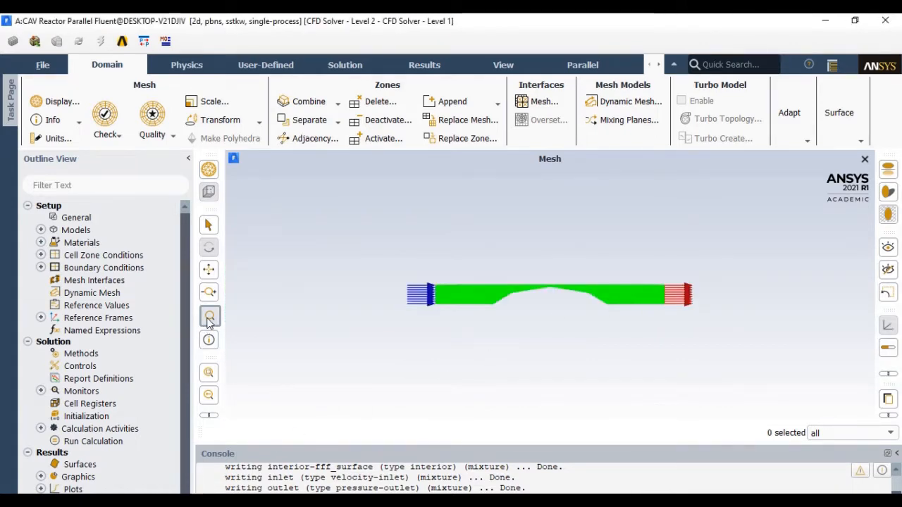
pyautogui.moveTo(391, 262); pyautogui.dragTo(700, 333)
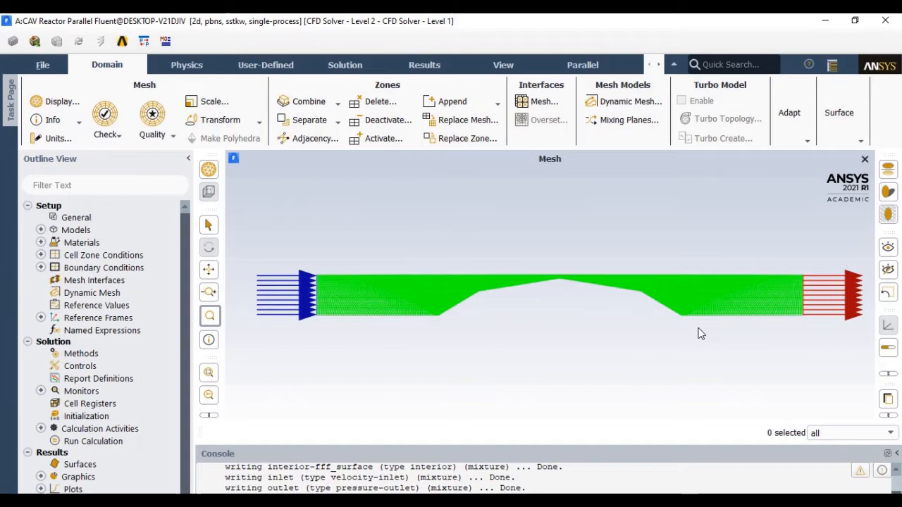
# Step: Set the mesh view length unit to mm in the Scale Mesh settings and run a mesh check
pyautogui.click(82, 220)
pyautogui.click(209, 227)
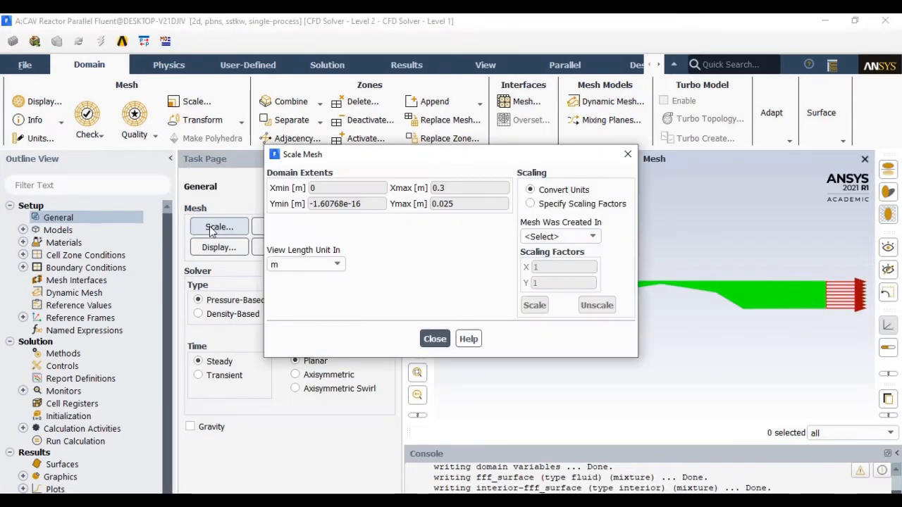
pyautogui.click(306, 264)
pyautogui.click(305, 298)
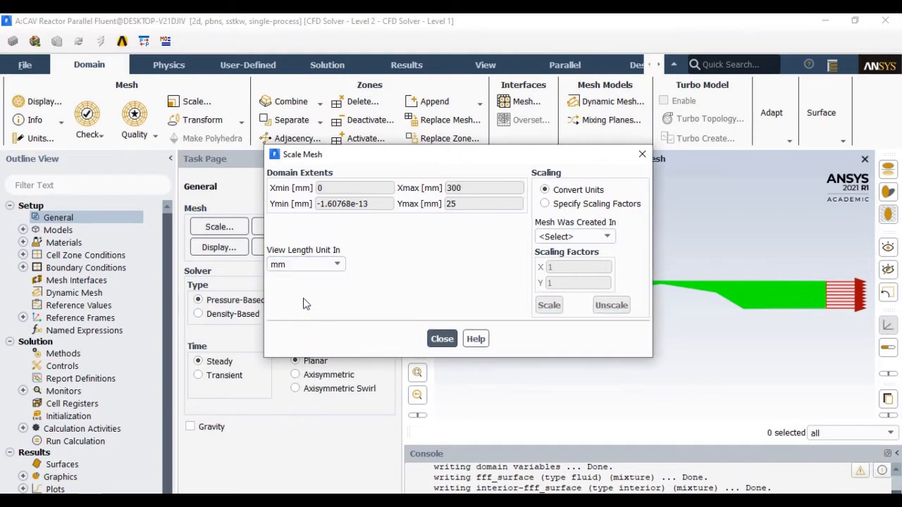
pyautogui.click(442, 339)
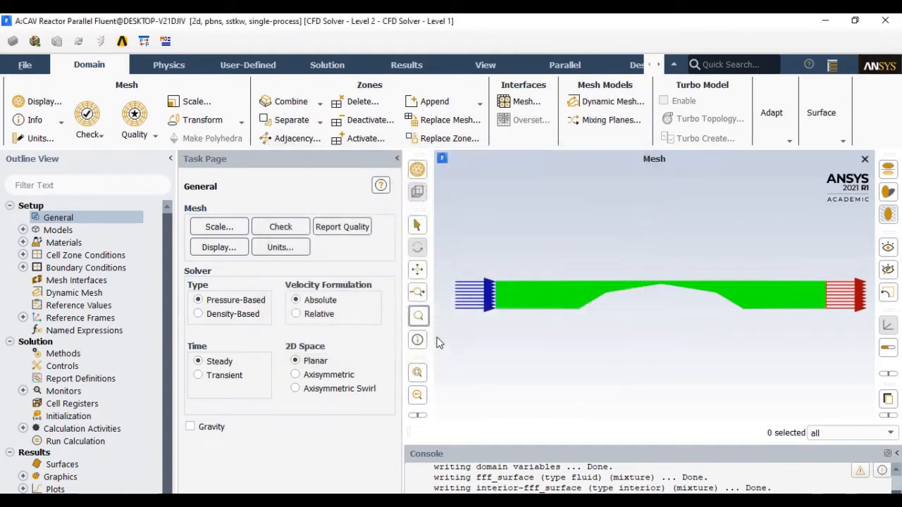
pyautogui.click(291, 233)
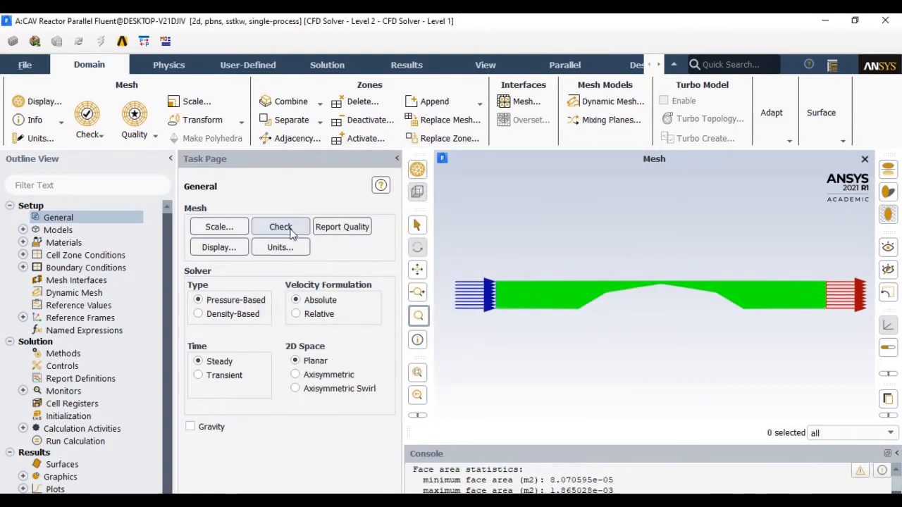
# Step: Redisplay the mesh with only the interior-fff_surface and wall-fff_surface surfaces selected, leaving out the inlet and outlet
pyautogui.click(219, 247)
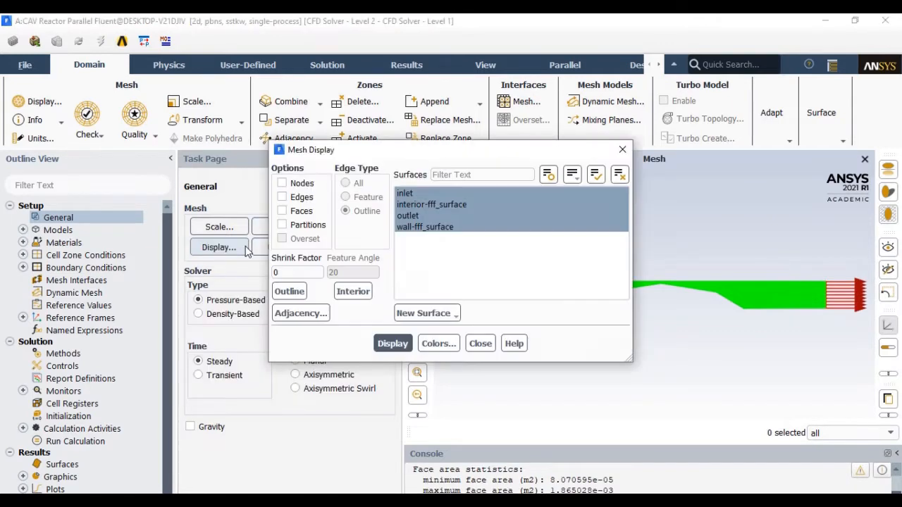
pyautogui.click(404, 194)
pyautogui.click(393, 344)
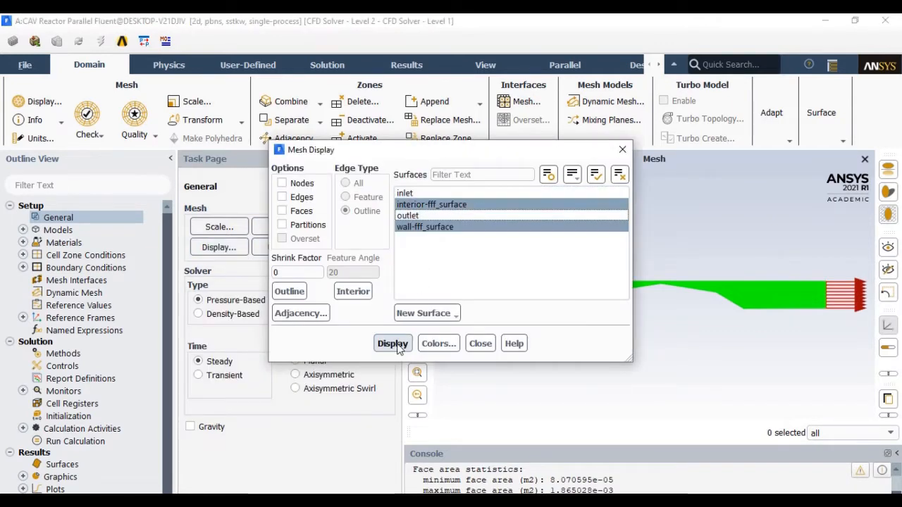
pyautogui.click(480, 343)
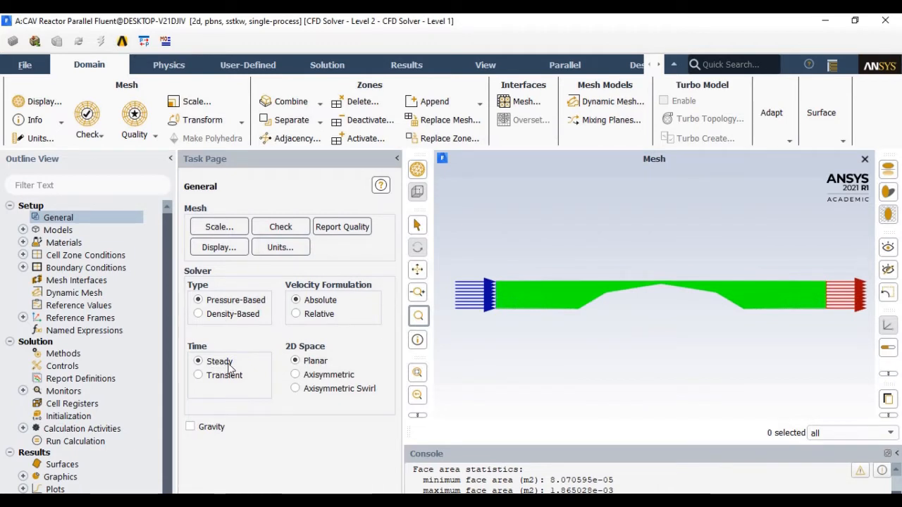
# Step: Enable the Volume of Fluid multiphase model with two Eulerian phases and explicit formulation
pyautogui.click(23, 231)
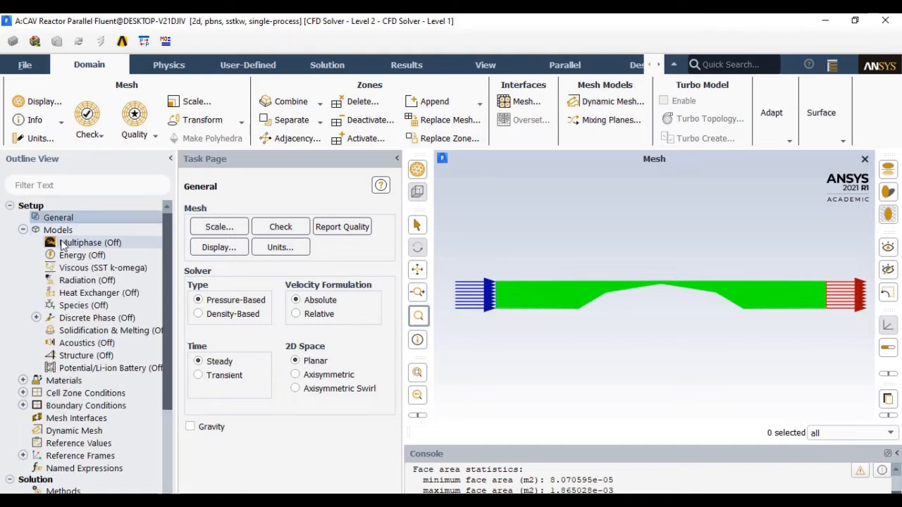
pyautogui.doubleClick(61, 242)
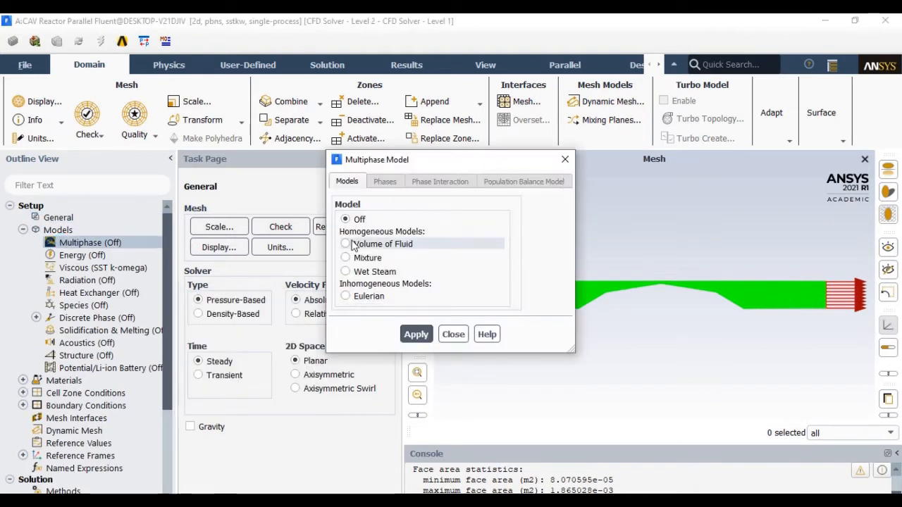
pyautogui.click(366, 243)
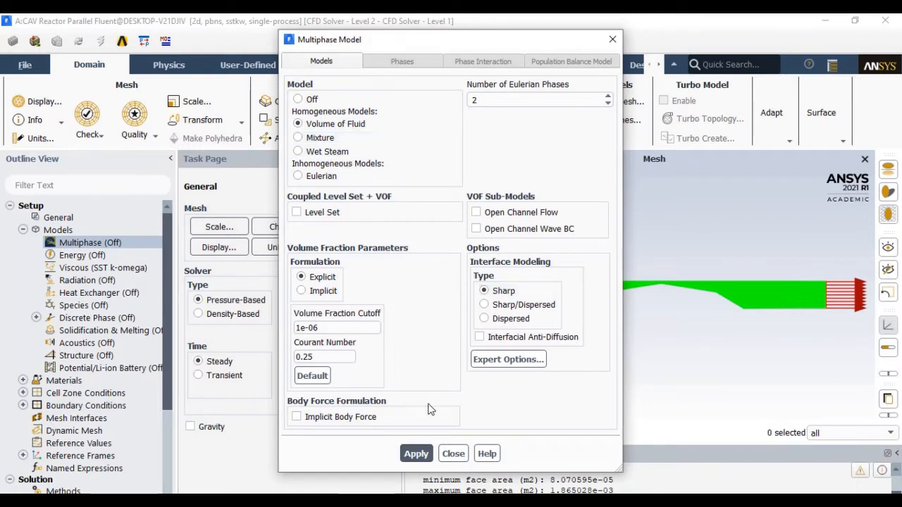
pyautogui.click(415, 454)
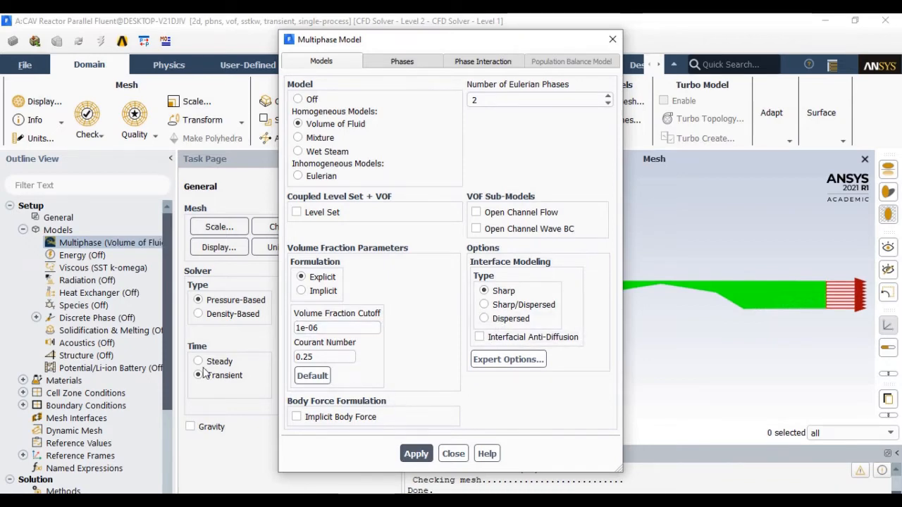
# Step: Try the Dispersed interface modeling type, restore it to Sharp, and close the multiphase model settings
pyautogui.click(483, 319)
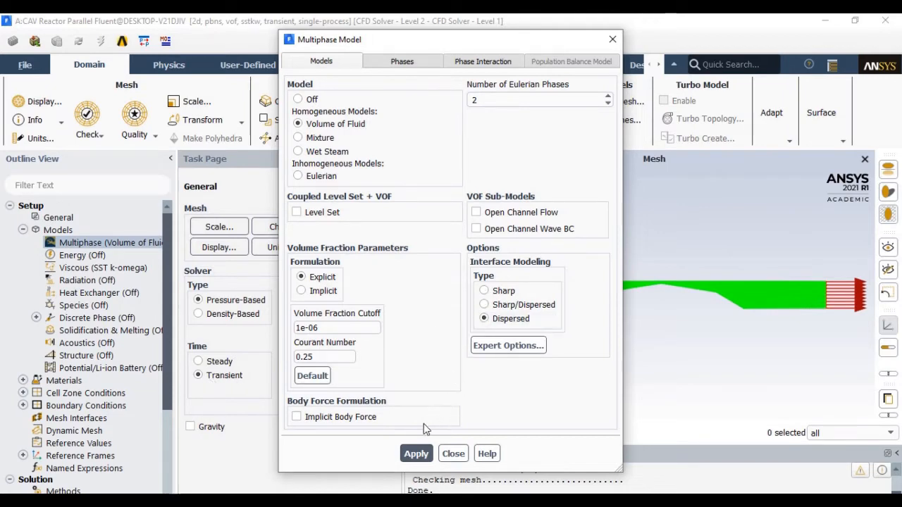
pyautogui.click(416, 453)
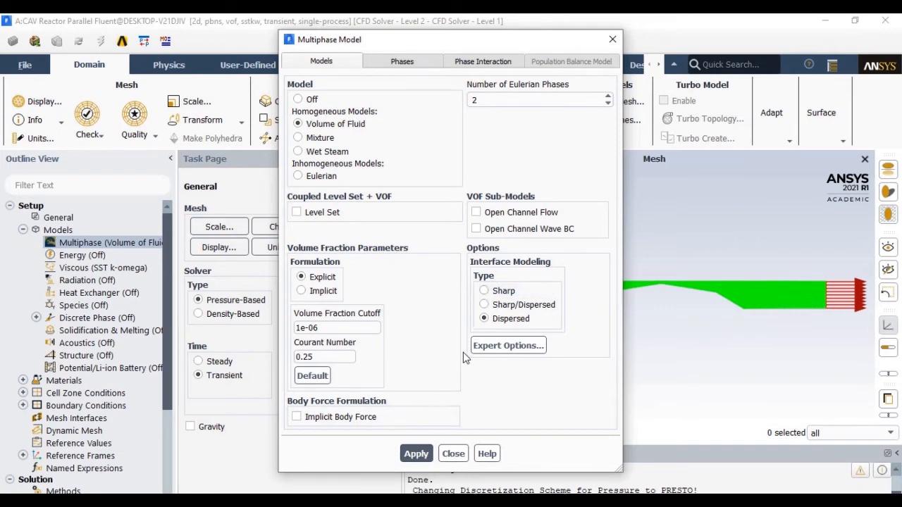
pyautogui.click(484, 291)
pyautogui.click(417, 452)
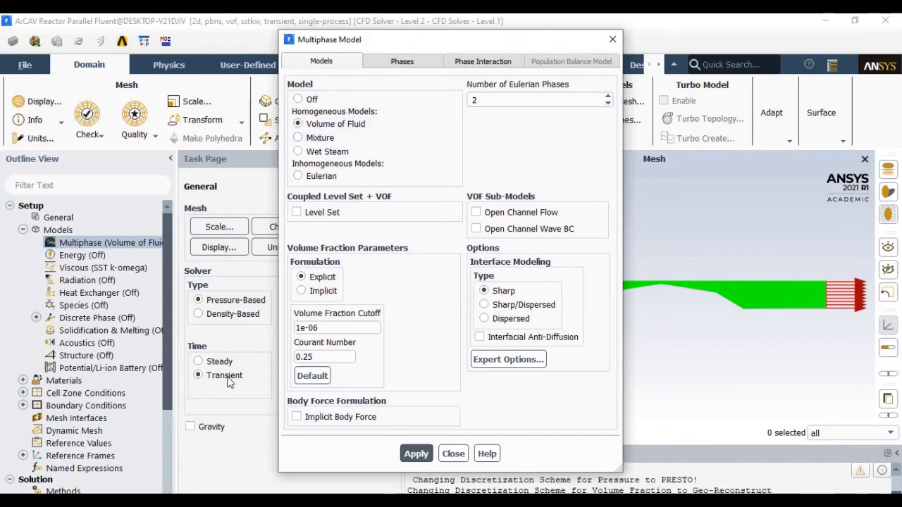
pyautogui.click(392, 61)
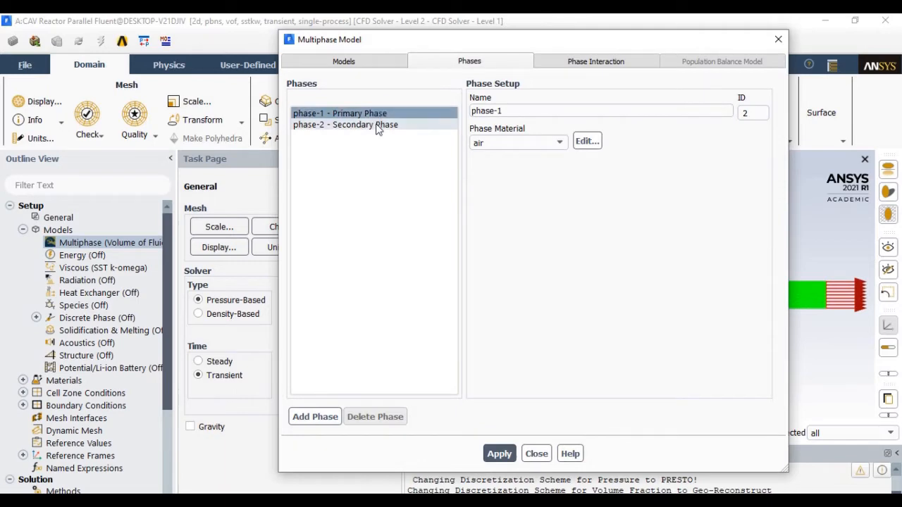
pyautogui.click(778, 39)
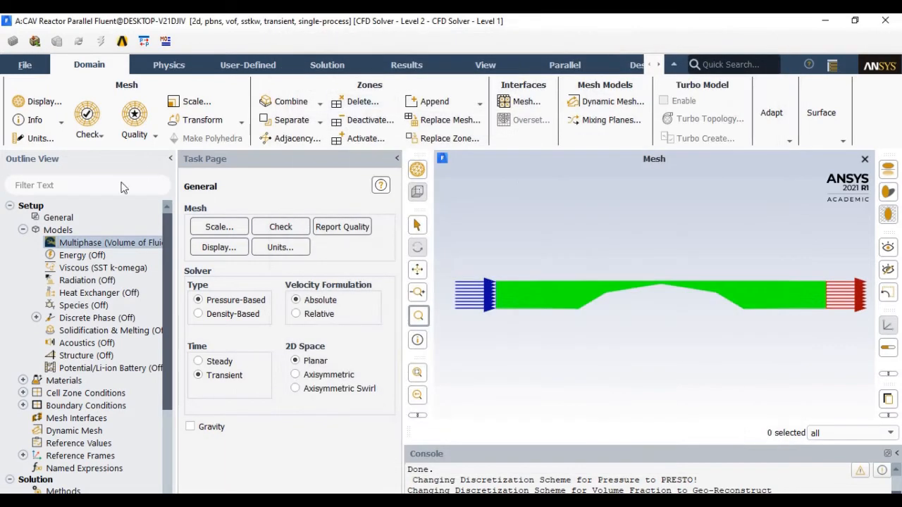
# Step: Copy the fluid material water-liquid (h2o<l>) from the Fluent database into the case's materials
pyautogui.click(23, 230)
pyautogui.click(22, 242)
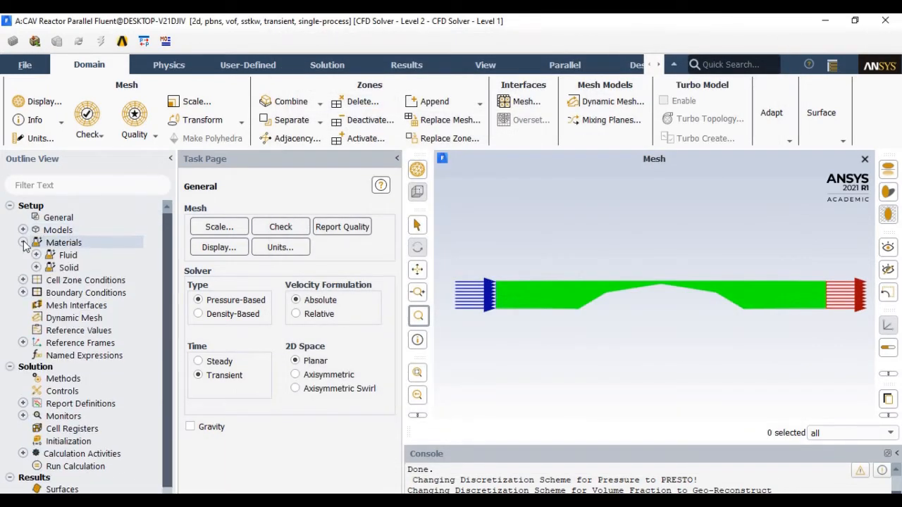
pyautogui.click(36, 255)
pyautogui.doubleClick(68, 259)
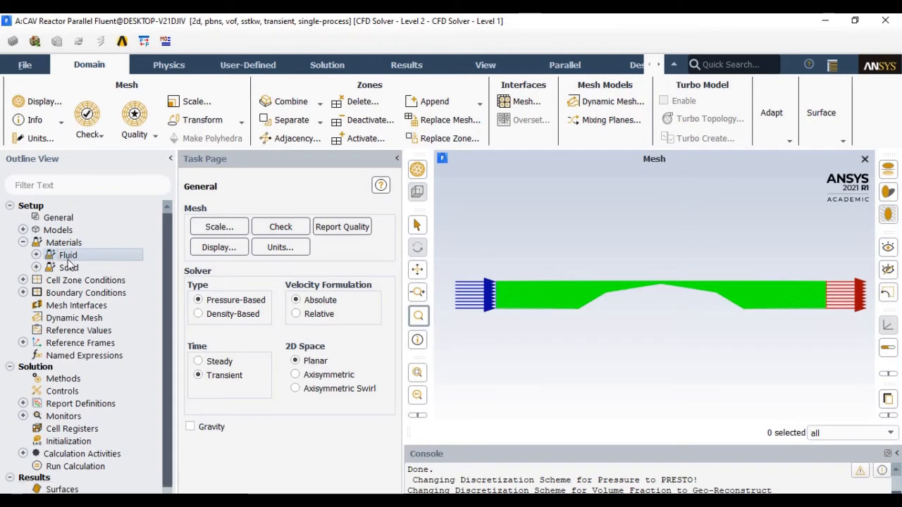
pyautogui.doubleClick(68, 255)
pyautogui.doubleClick(76, 268)
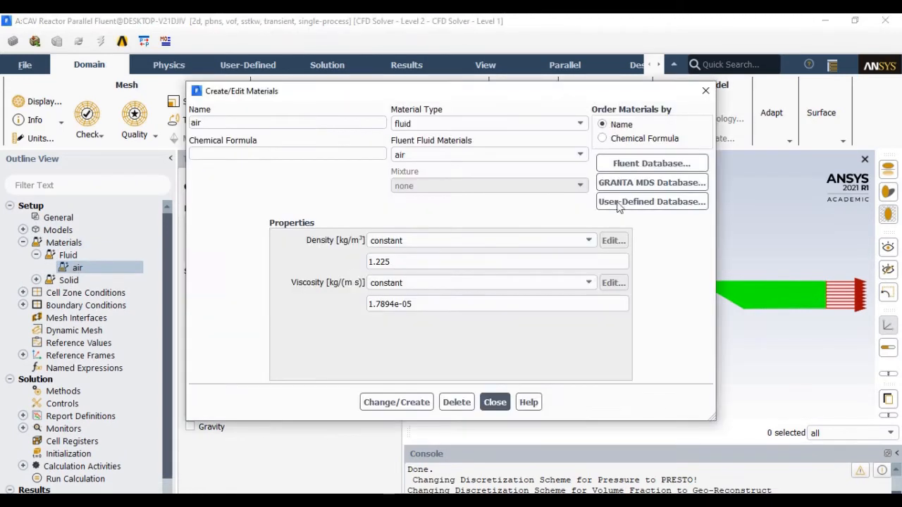
pyautogui.click(638, 164)
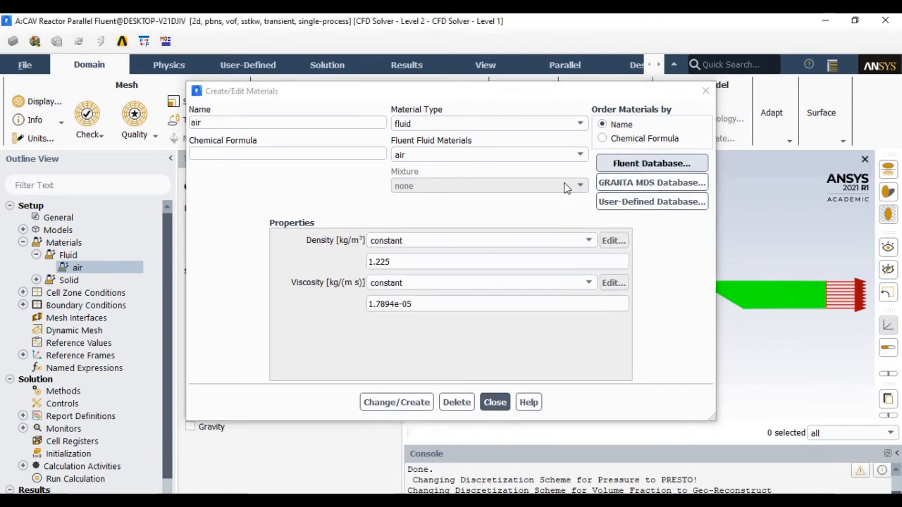
pyautogui.moveTo(477, 188); pyautogui.dragTo(478, 217)
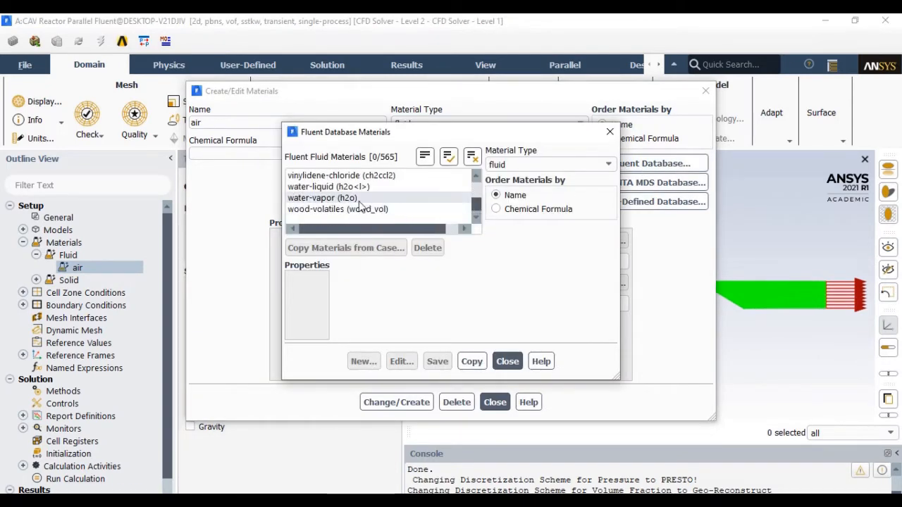
pyautogui.click(329, 186)
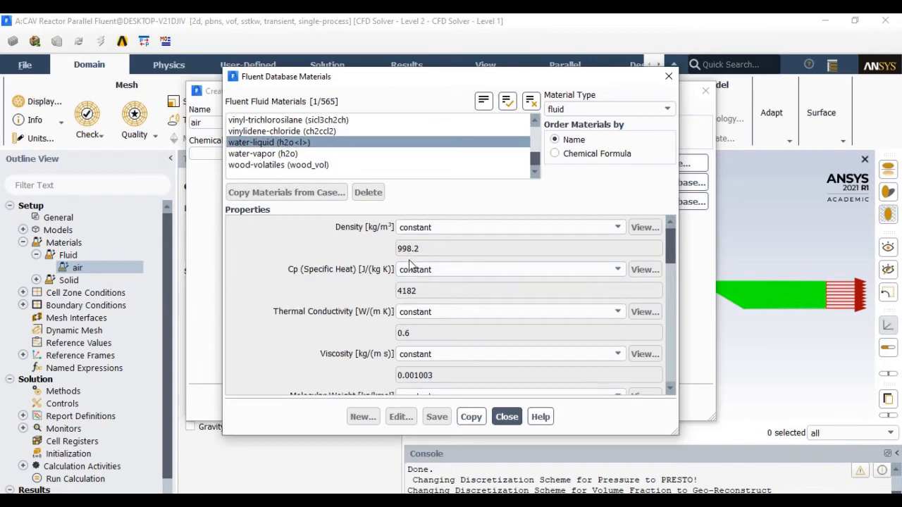
pyautogui.click(471, 417)
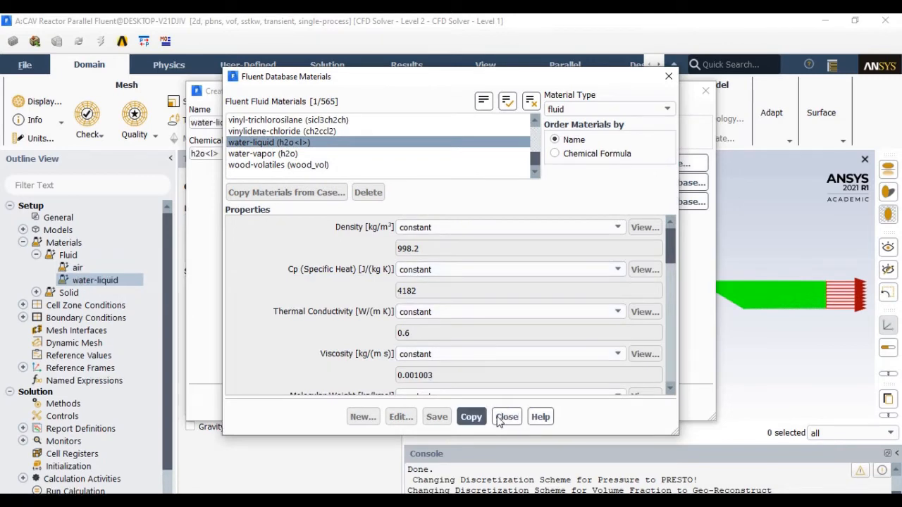
pyautogui.click(507, 417)
pyautogui.click(495, 403)
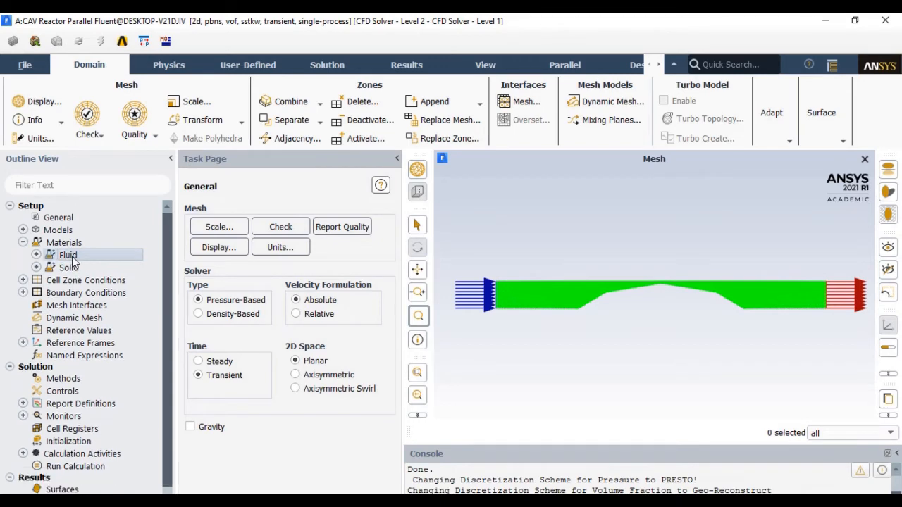
# Step: Copy the fluid material water-vapor (h2o) from the Fluent database into the case's materials
pyautogui.doubleClick(74, 267)
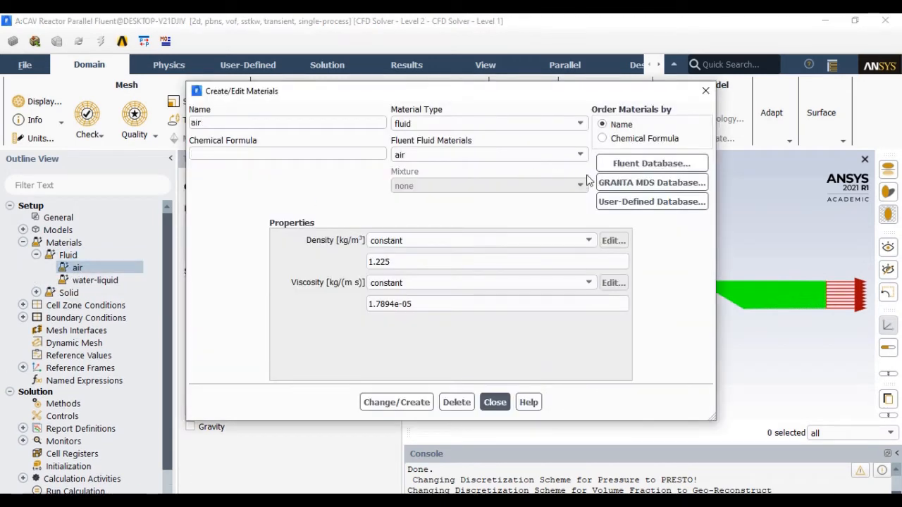
pyautogui.click(651, 163)
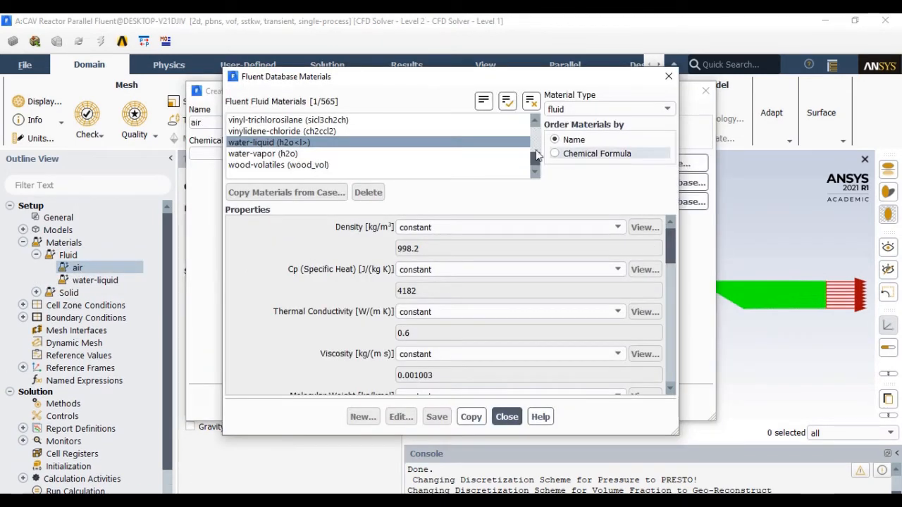
pyautogui.click(342, 153)
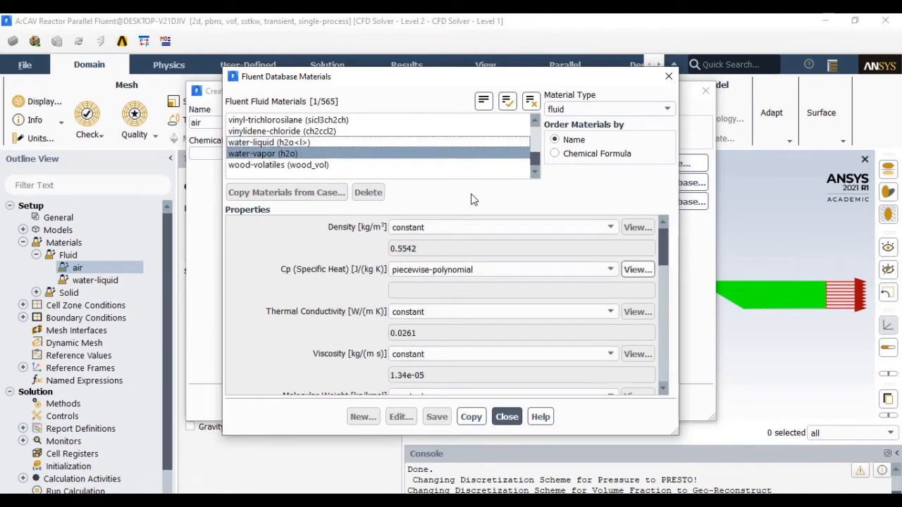
pyautogui.click(471, 417)
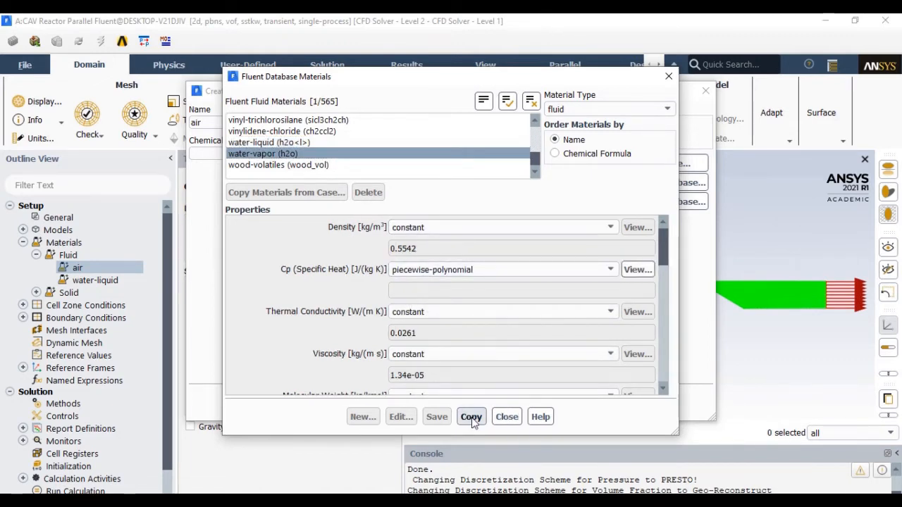
pyautogui.click(506, 416)
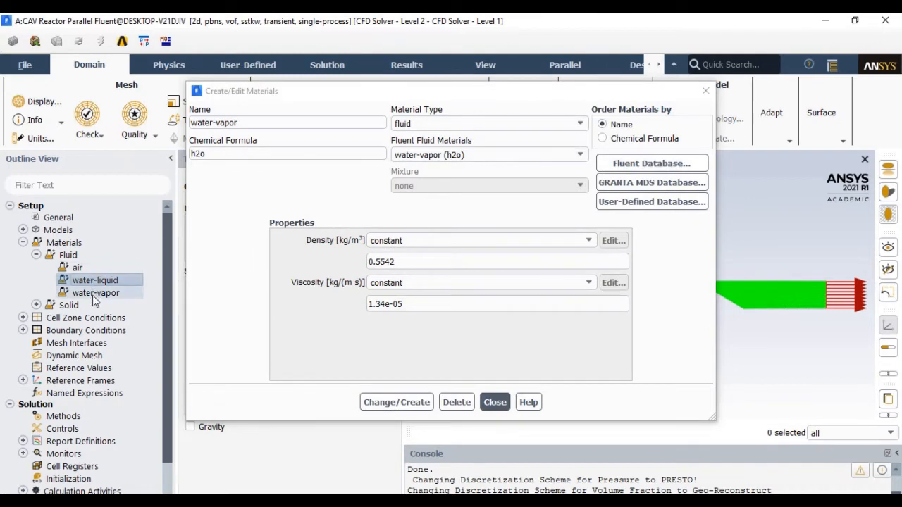
pyautogui.click(495, 403)
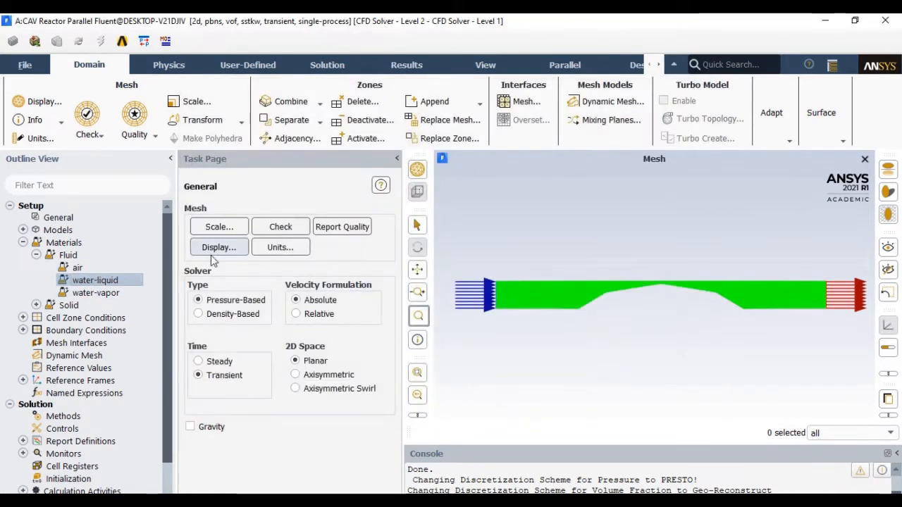
# Step: Assign water-liquid as the material of the primary phase phase-1, rename the phase water-liquid, and apply
pyautogui.click(36, 255)
pyautogui.click(23, 243)
pyautogui.click(23, 230)
pyautogui.doubleClick(72, 244)
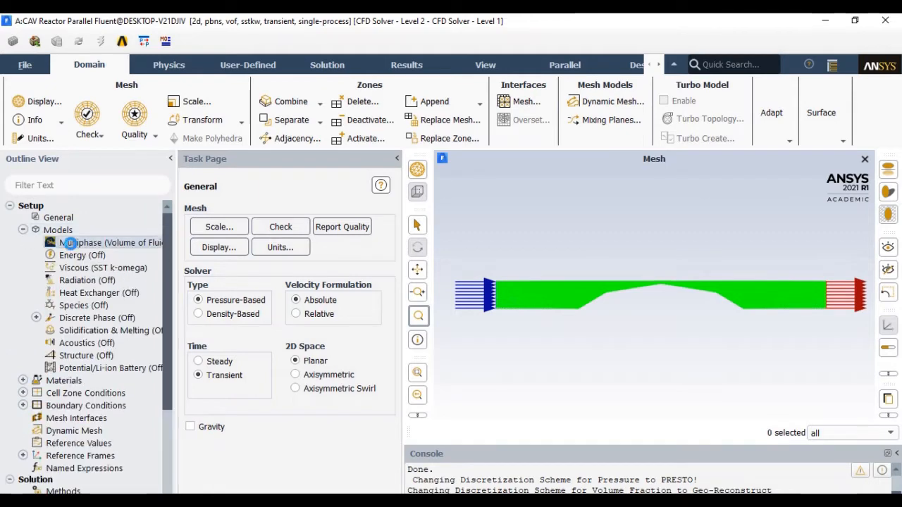
pyautogui.click(356, 114)
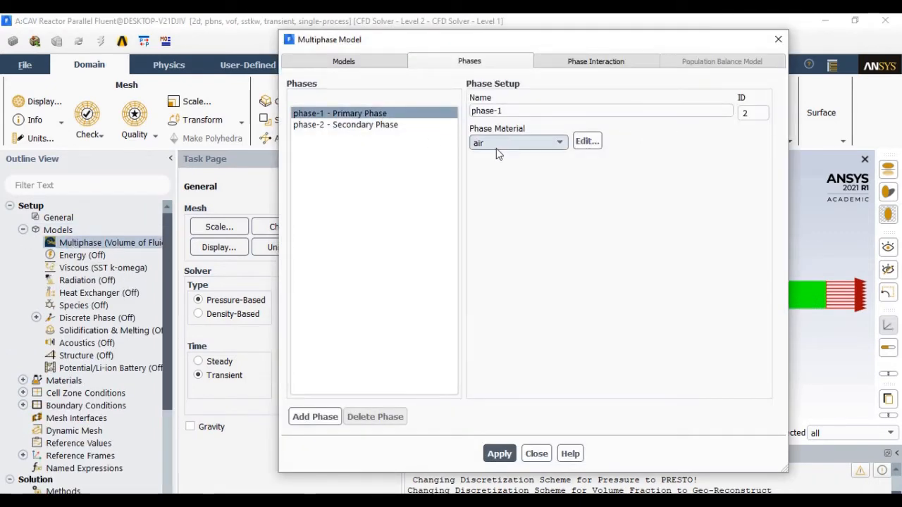
pyautogui.click(500, 142)
pyautogui.click(501, 167)
pyautogui.tripleClick(512, 113)
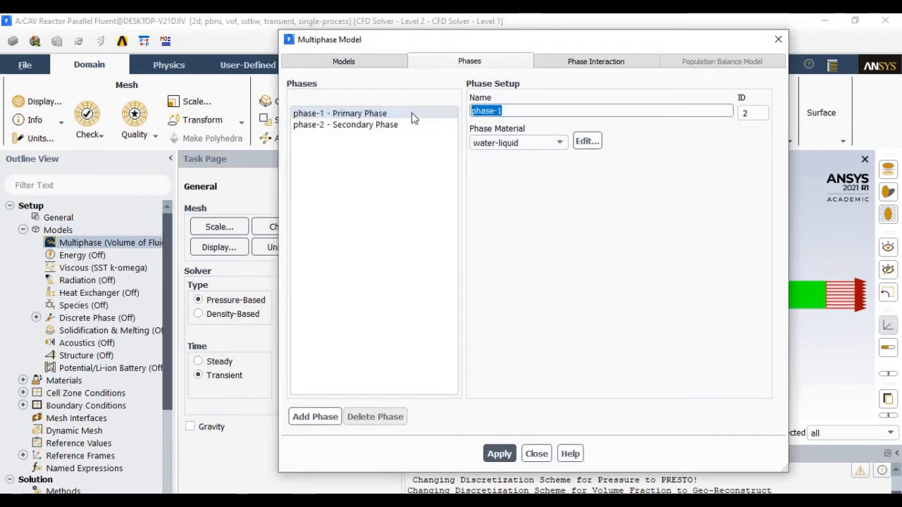
pyautogui.write('water-liquid')
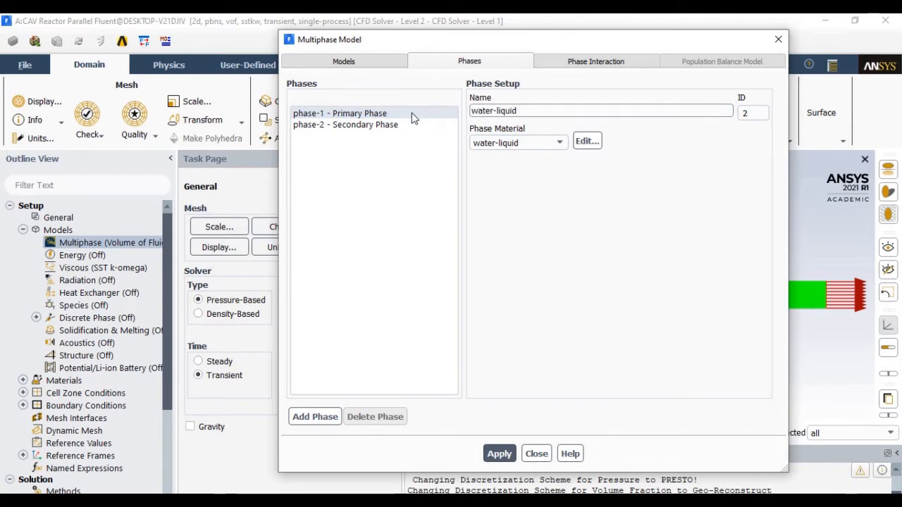
pyautogui.click(415, 116)
pyautogui.click(500, 453)
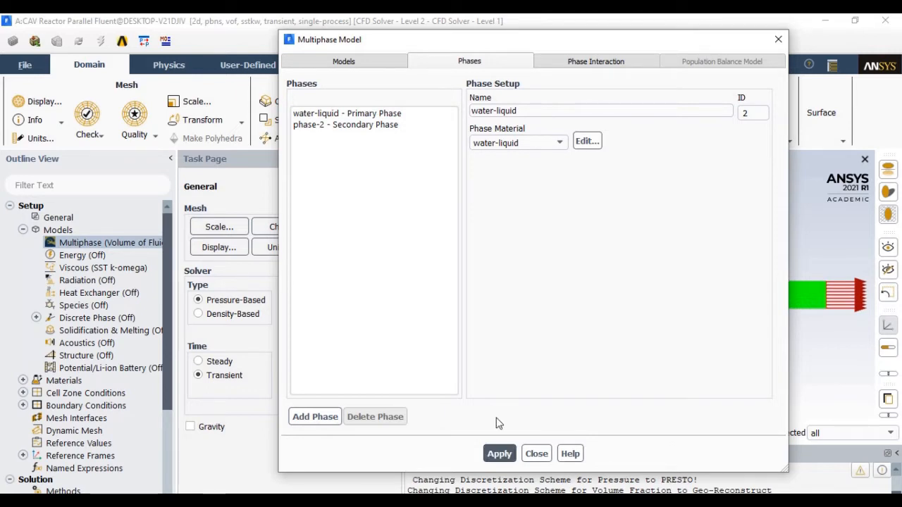
# Step: Assign water-vapor as the material of the secondary phase phase-2, rename the phase water-vapor, and apply
pyautogui.click(345, 124)
pyautogui.click(487, 144)
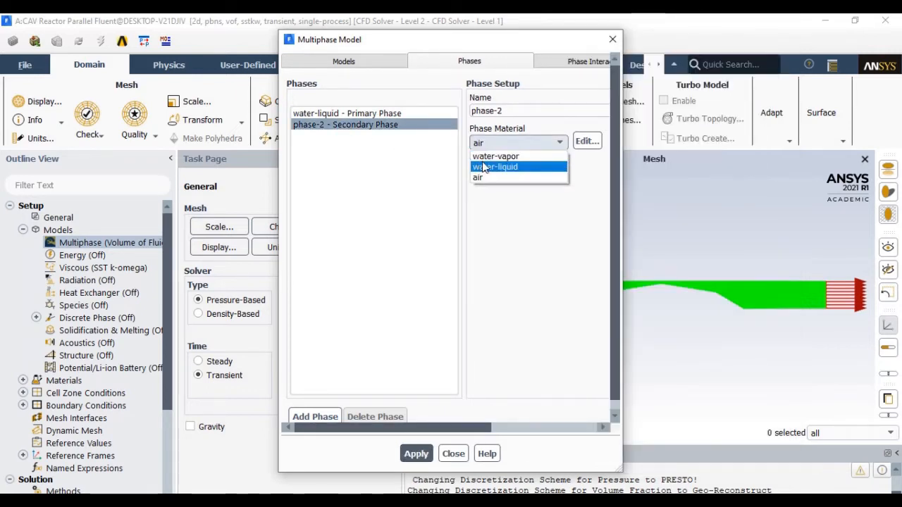
pyautogui.click(484, 157)
pyautogui.write('water-vapor')
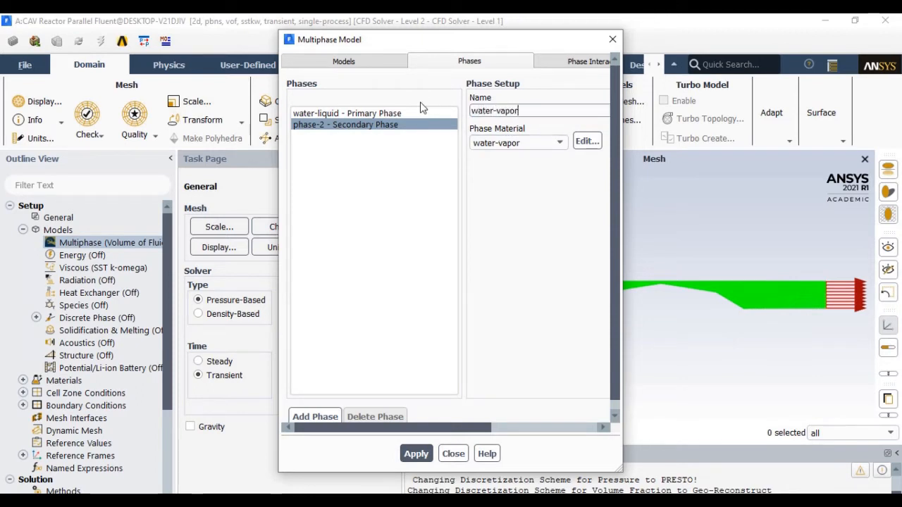
pyautogui.click(416, 454)
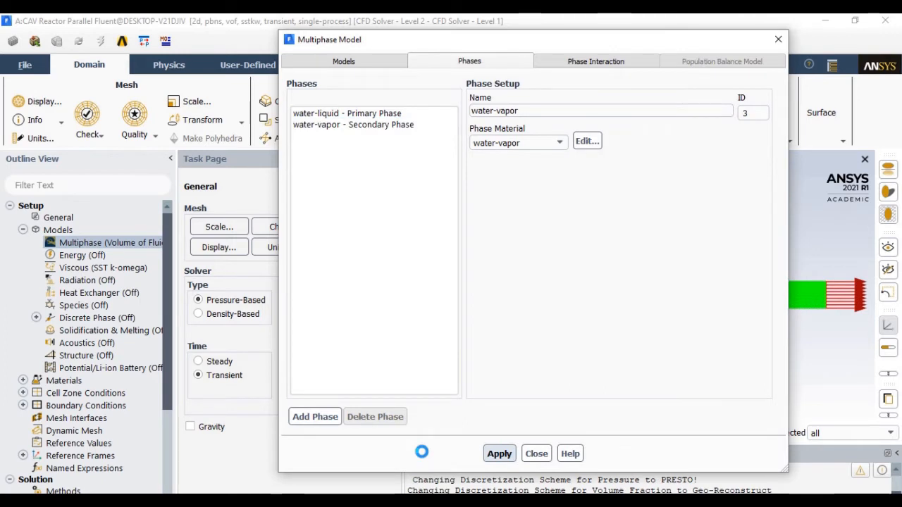
pyautogui.click(370, 115)
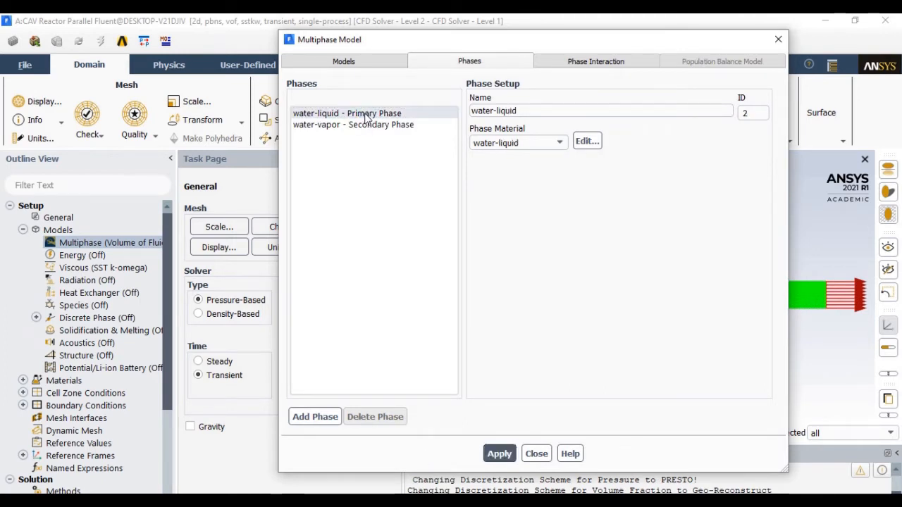
# Step: Set a constant surface tension coefficient of 0.072 N/m for the water-liquid and water-vapor phase pair, and apply
pyautogui.click(576, 69)
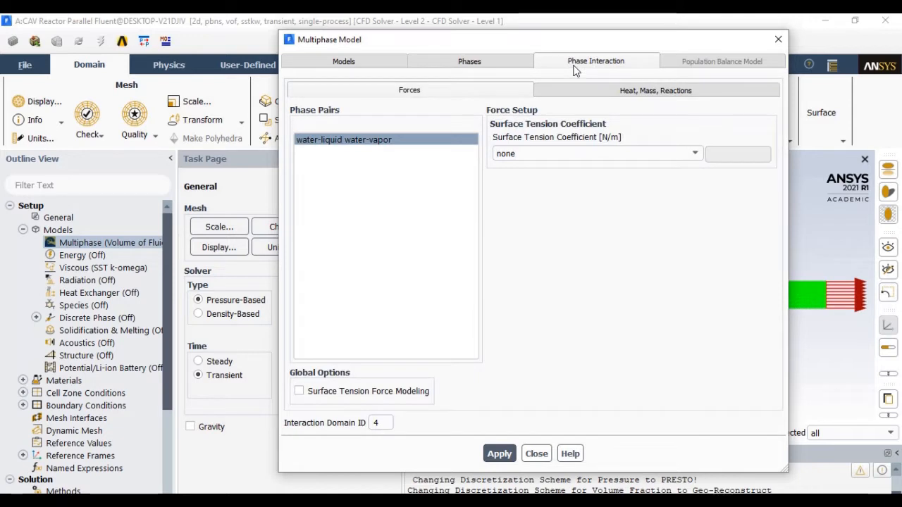
pyautogui.click(568, 152)
pyautogui.click(559, 176)
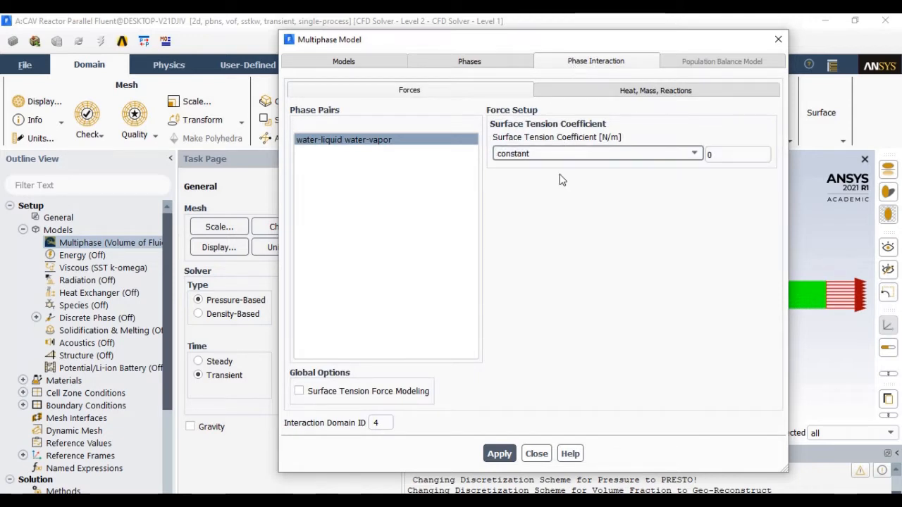
pyautogui.click(715, 156)
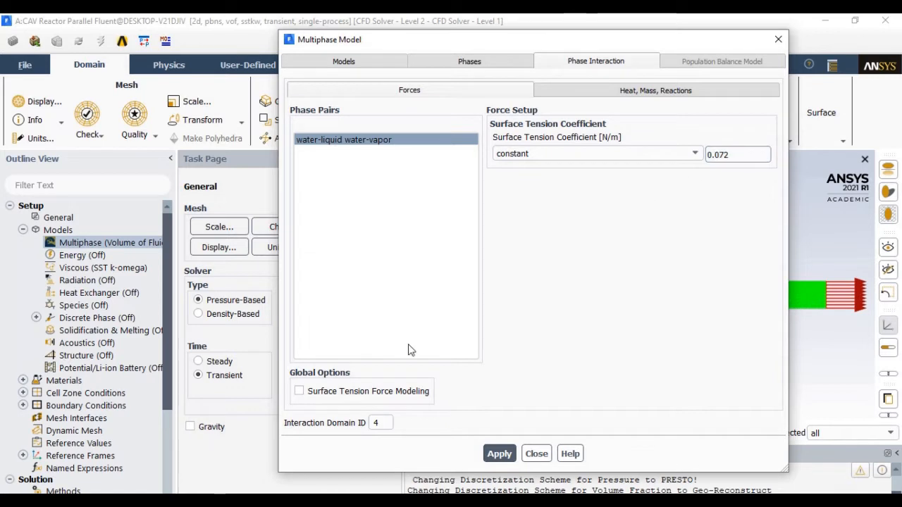
pyautogui.click(499, 451)
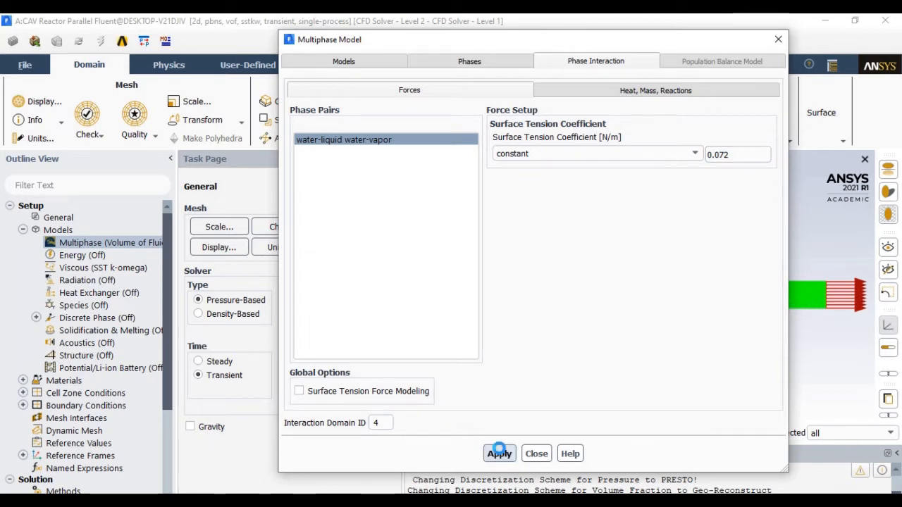
# Step: Define one mass transfer mechanism from water-liquid to water-vapor using cavitation
pyautogui.click(591, 92)
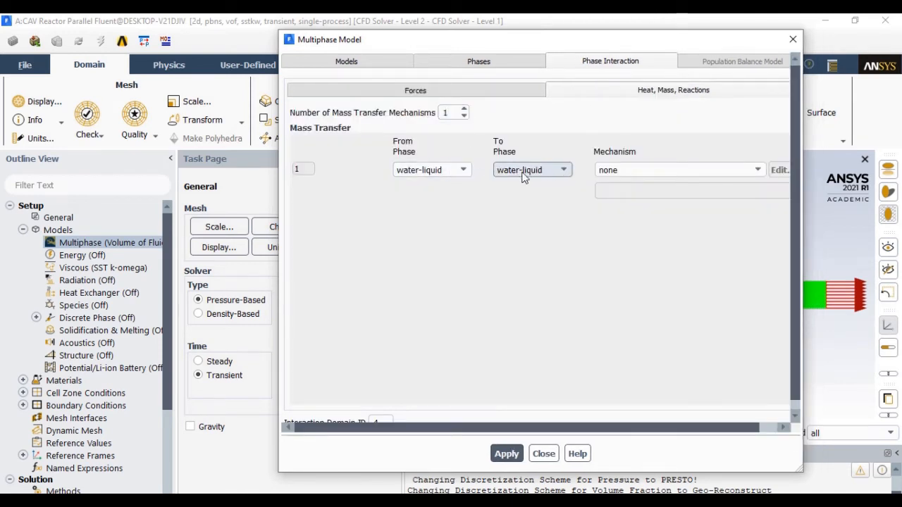
pyautogui.click(527, 172)
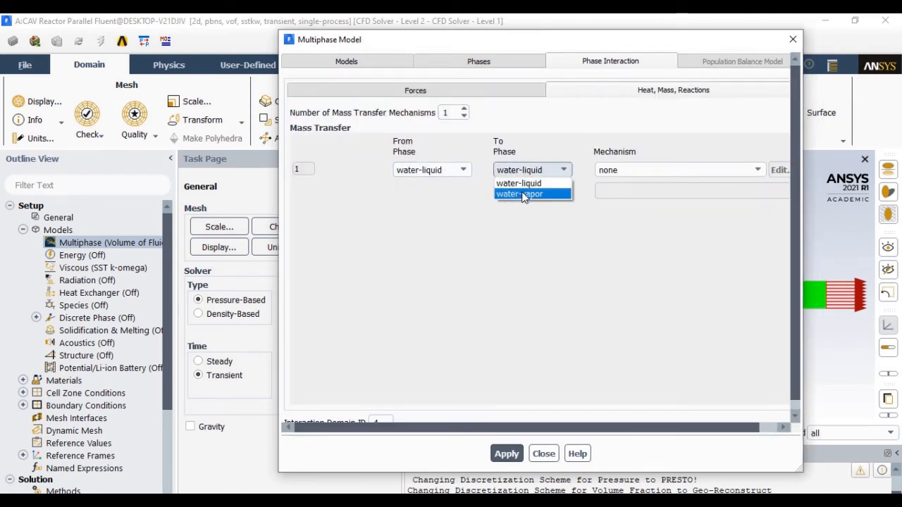
pyautogui.click(523, 195)
pyautogui.click(611, 171)
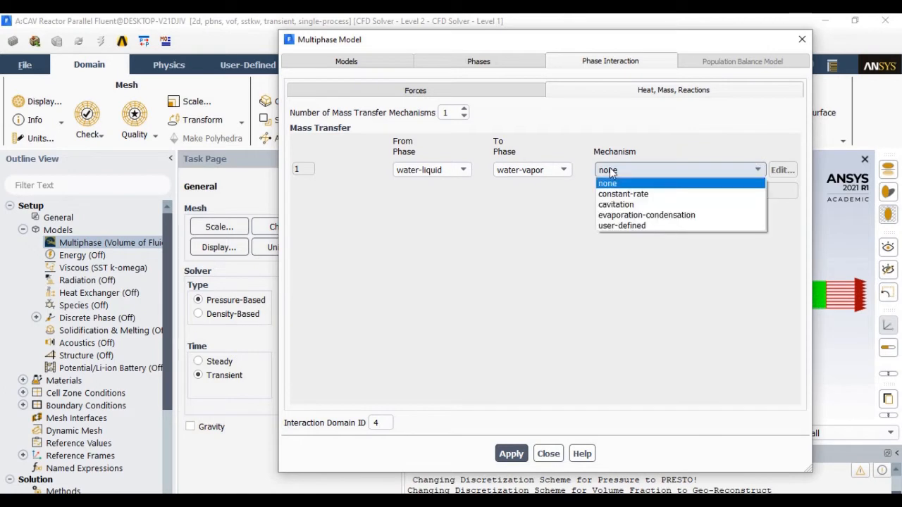
pyautogui.click(617, 205)
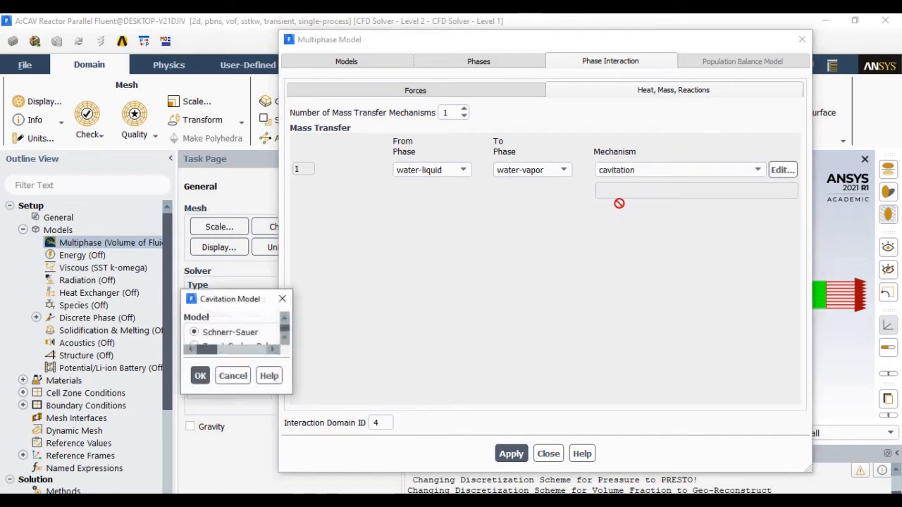
pyautogui.moveTo(396, 299); pyautogui.dragTo(285, 183)
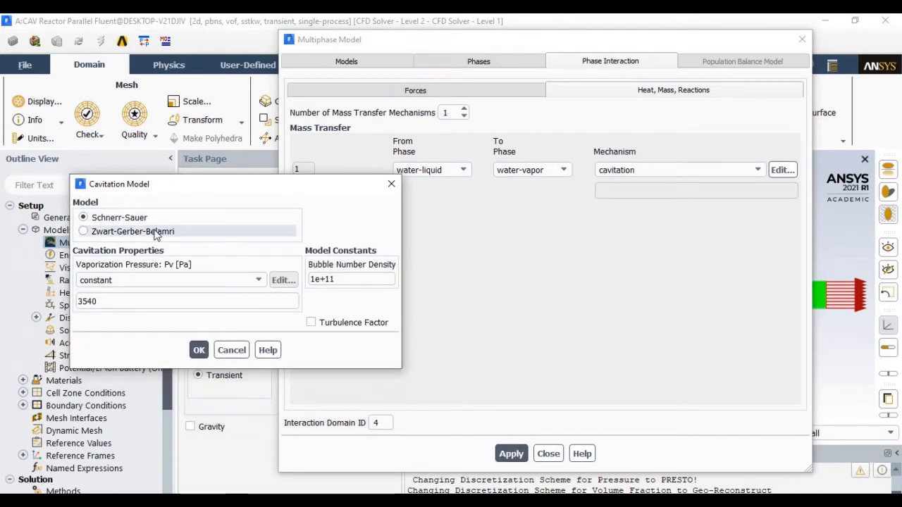
pyautogui.click(632, 169)
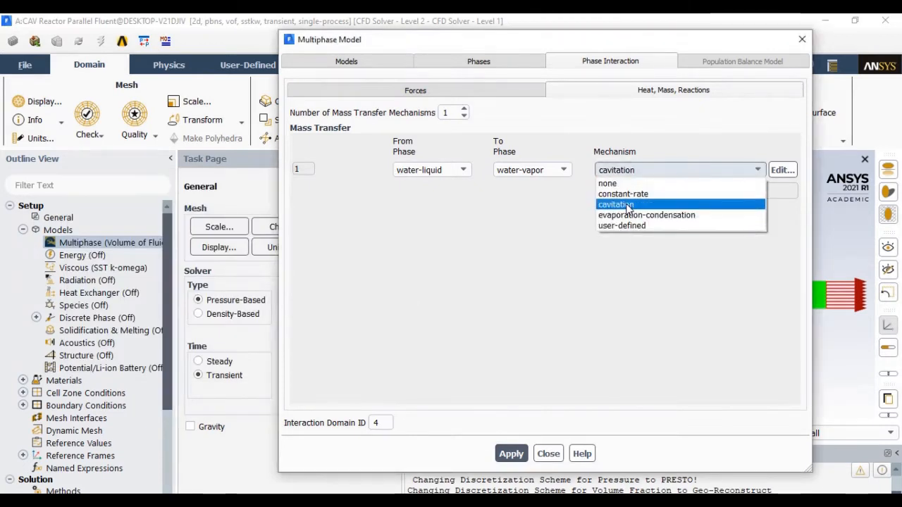
pyautogui.click(627, 205)
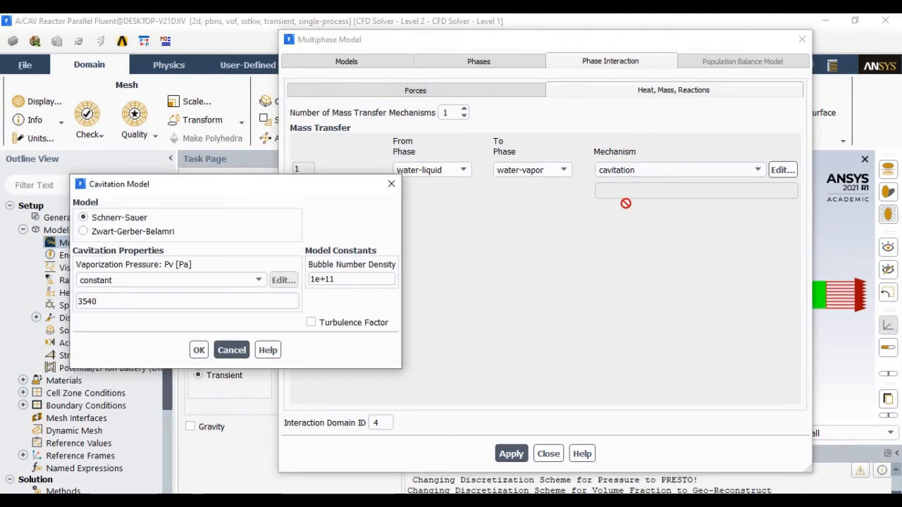
# Step: Choose the Zwart-Gerber-Belamri cavitation model, then apply and close the multiphase model settings
pyautogui.click(84, 232)
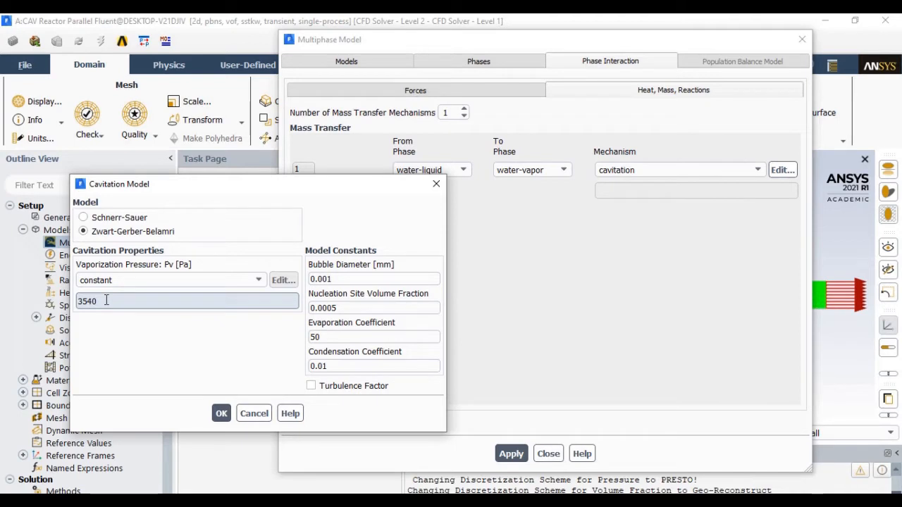
pyautogui.moveTo(104, 300); pyautogui.dragTo(73, 285)
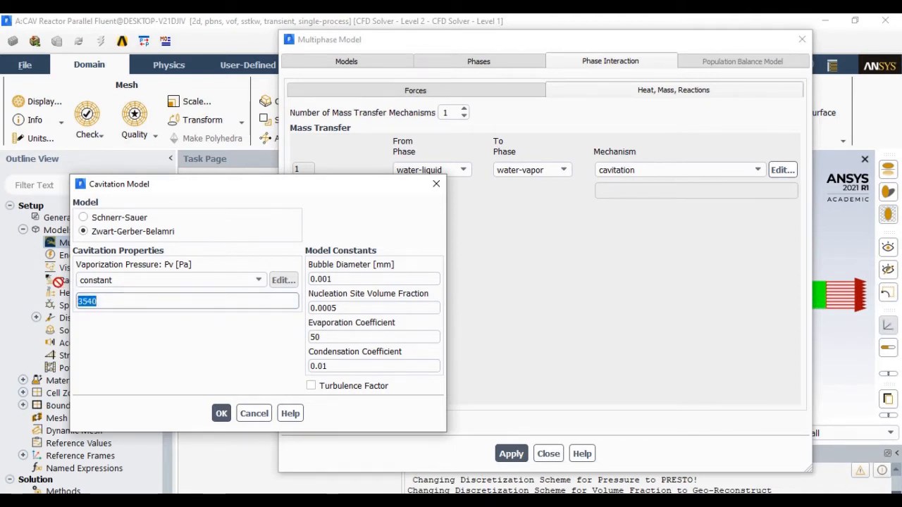
pyautogui.click(221, 413)
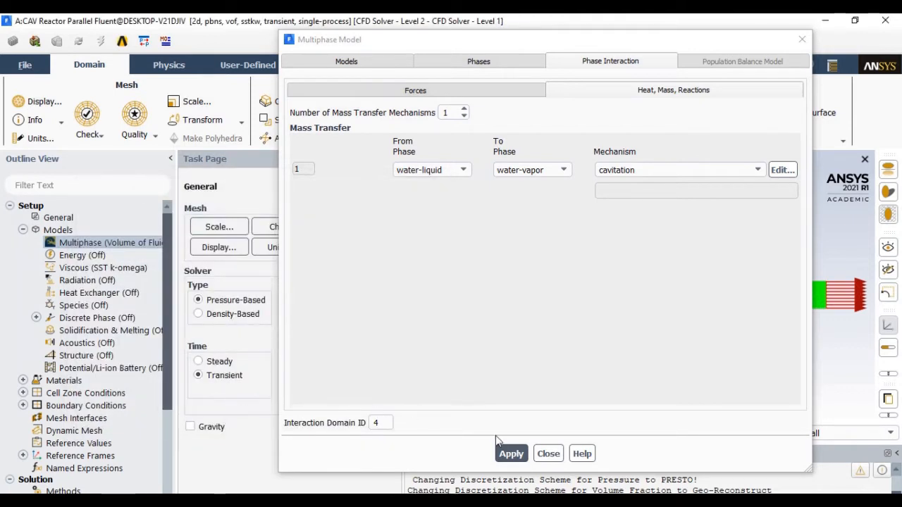
pyautogui.click(506, 454)
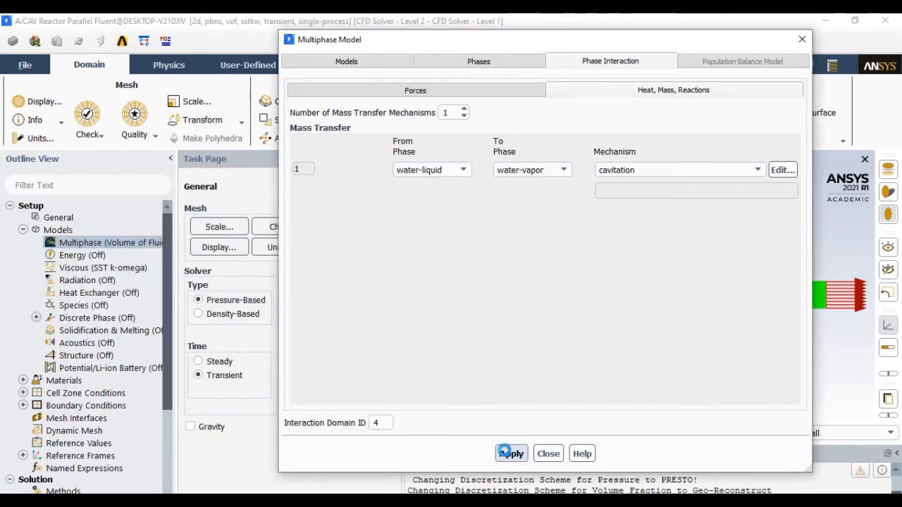
pyautogui.click(554, 452)
# Step: Review the viscous model settings and accept the SST k-omega model
pyautogui.click(86, 270)
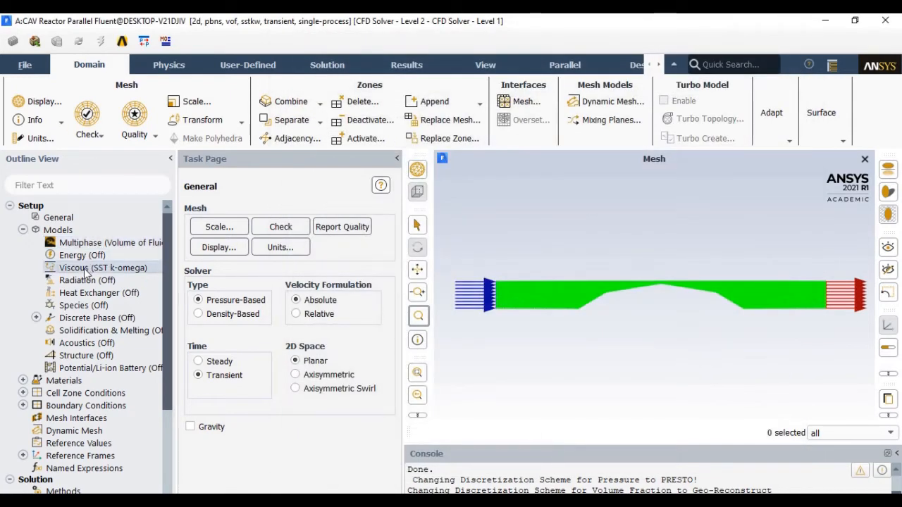
pyautogui.doubleClick(86, 270)
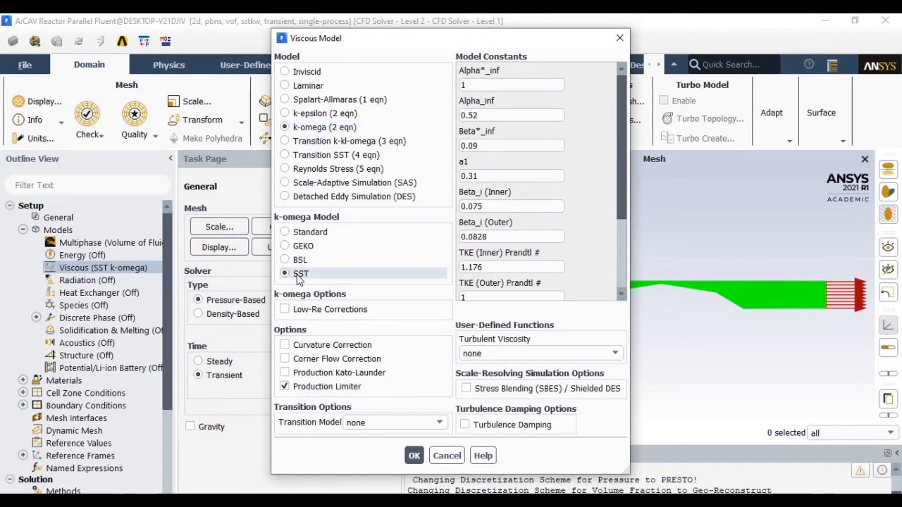
pyautogui.click(414, 456)
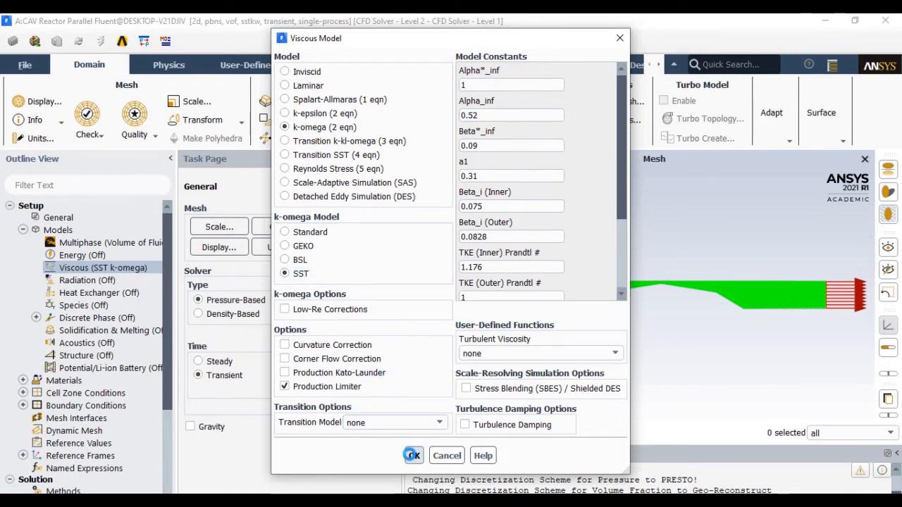
pyautogui.click(413, 455)
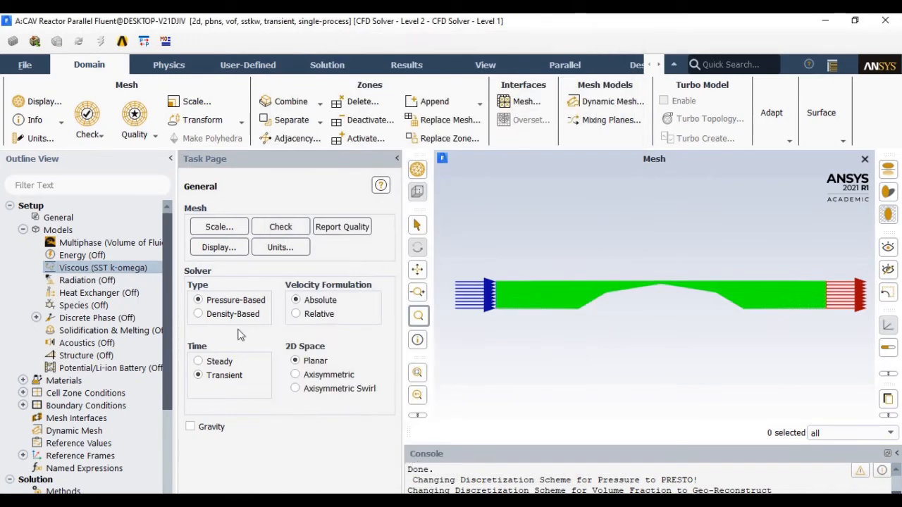
# Step: Change the inlet boundary's type to pressure-inlet and dismiss its settings dialog
pyautogui.click(22, 230)
pyautogui.click(85, 266)
pyautogui.click(275, 418)
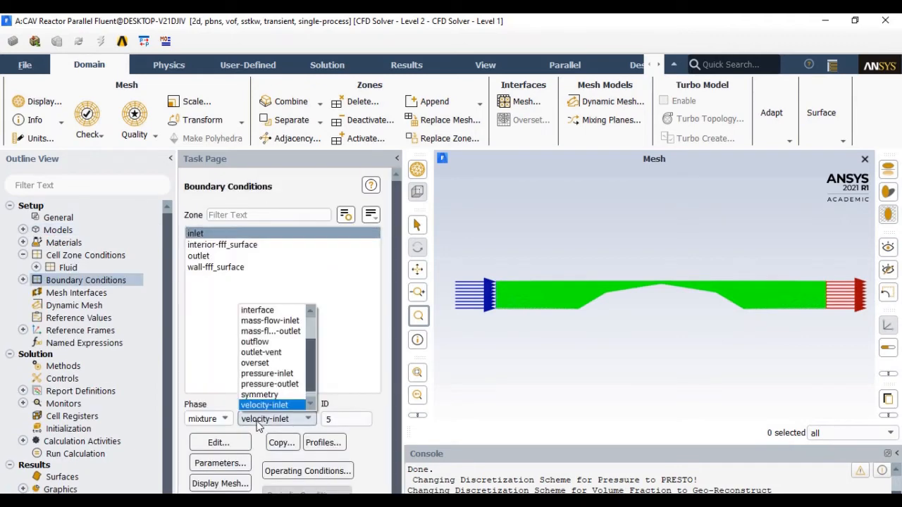
pyautogui.click(261, 373)
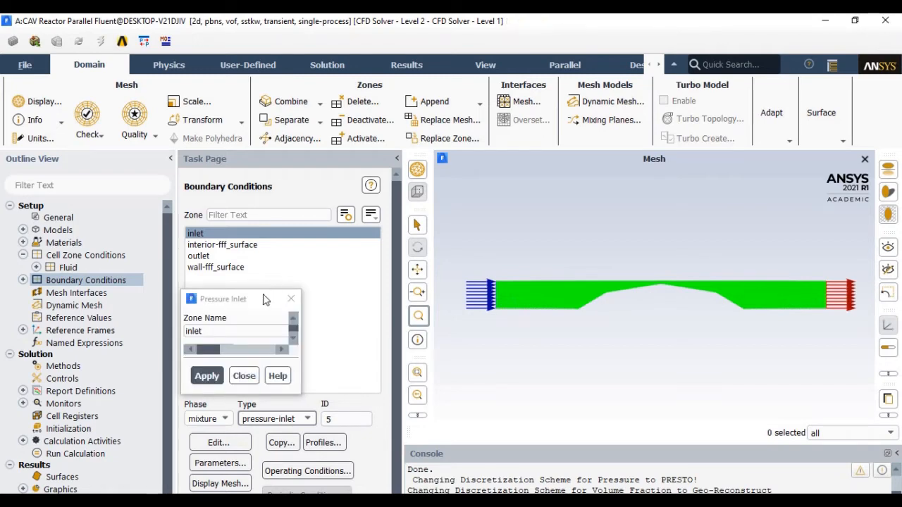
pyautogui.moveTo(266, 300); pyautogui.dragTo(353, 165)
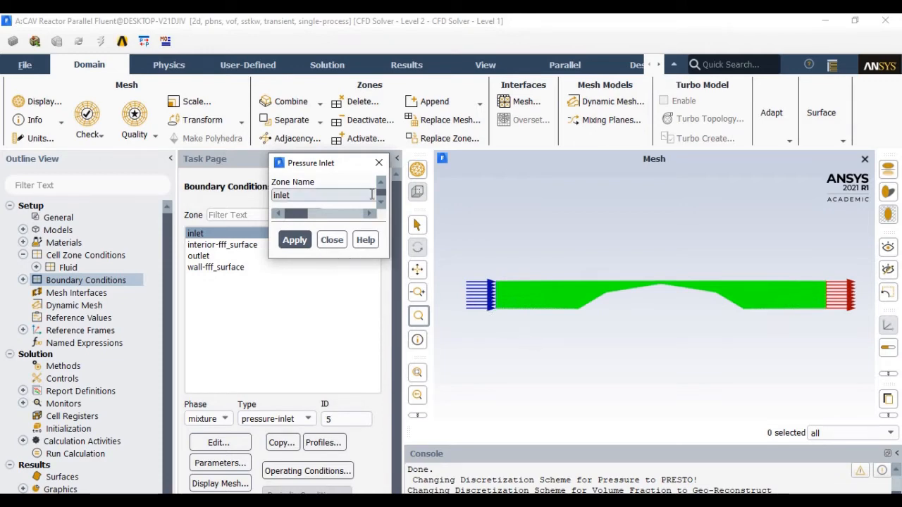
pyautogui.click(378, 163)
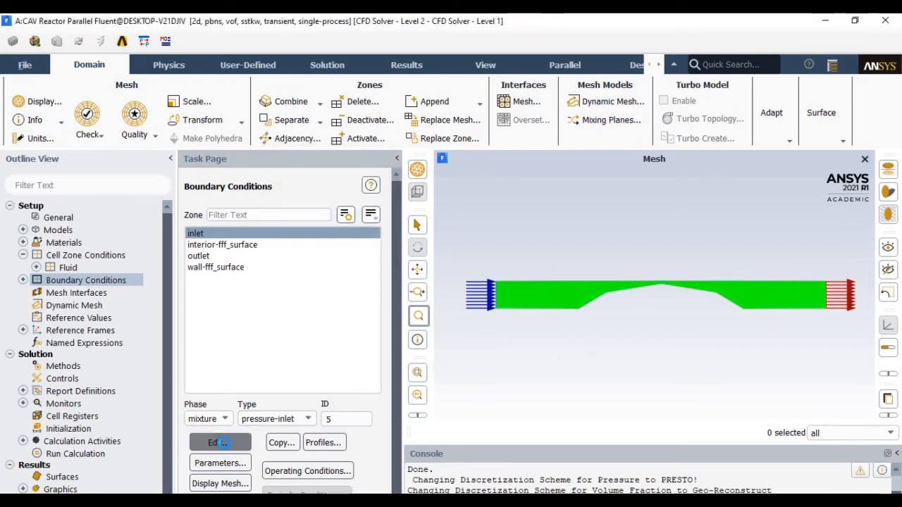
# Step: Set the inlet's mixture-phase gauge total pressure to 500000 Pa and its supersonic/initial gauge pressure to 490000 Pa
pyautogui.click(219, 442)
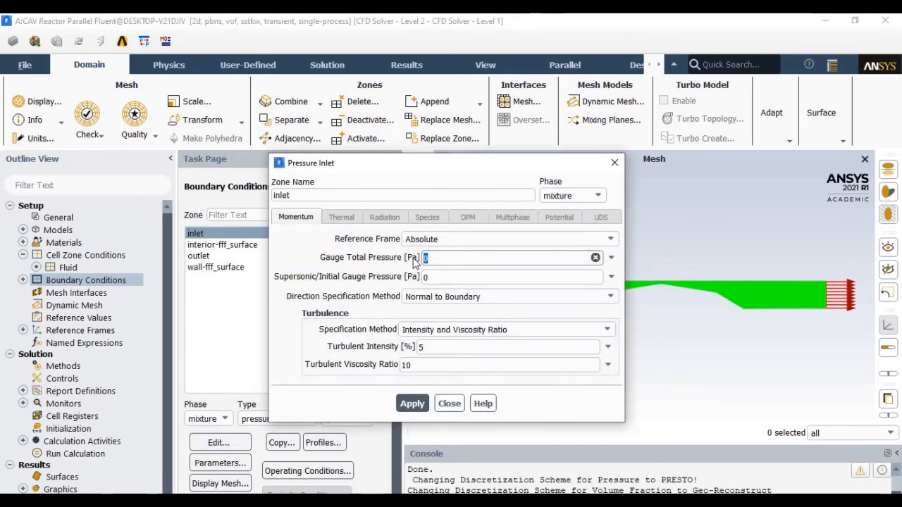
pyautogui.write('500000')
pyautogui.press('Tab')
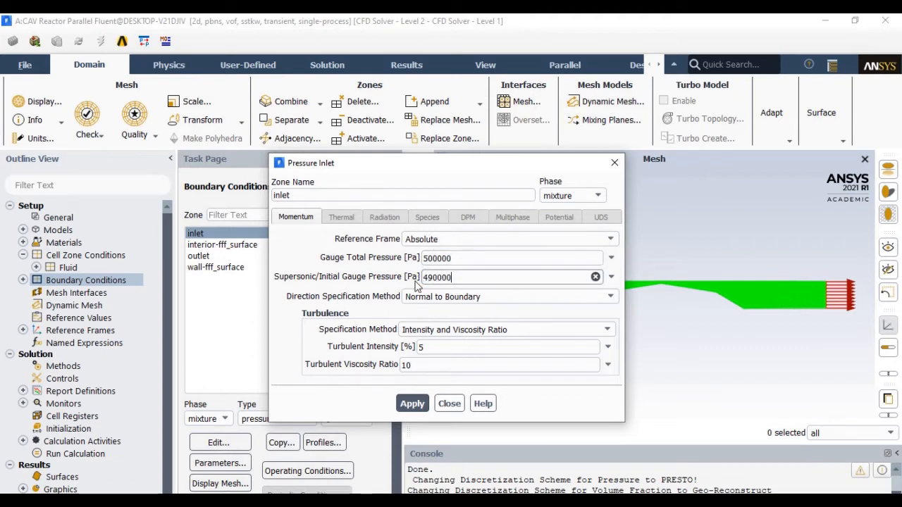
pyautogui.write('490000')
# Step: Specify the inlet turbulence by Intensity and Hydraulic Diameter with a 25 mm hydraulic diameter, then apply and close the settings
pyautogui.click(430, 330)
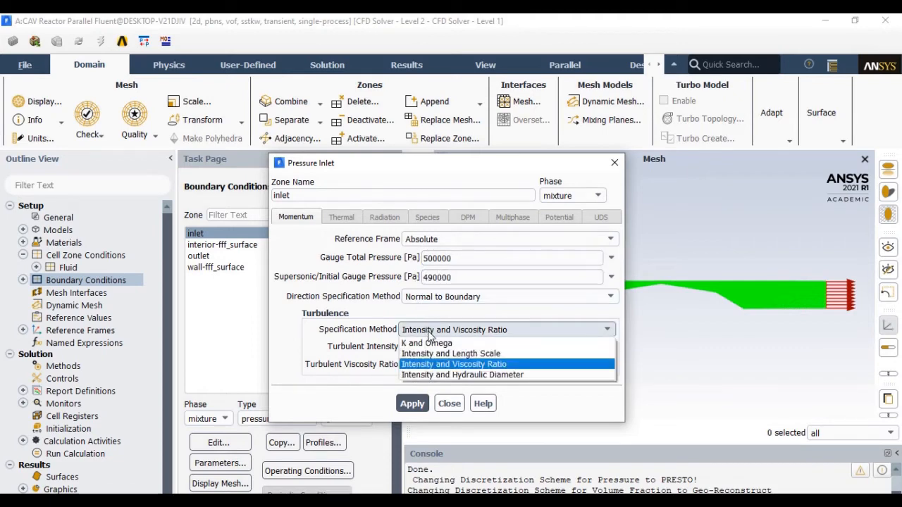
pyautogui.click(432, 374)
pyautogui.click(447, 365)
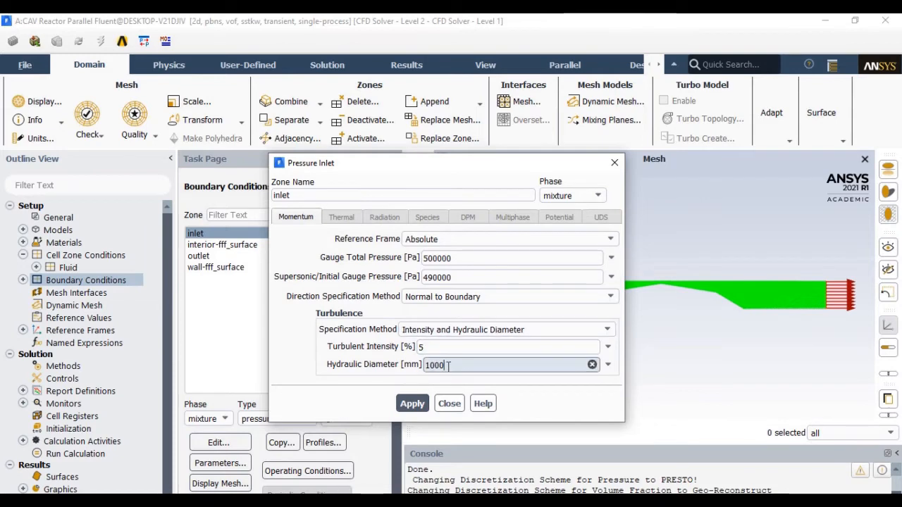
pyautogui.moveTo(448, 366); pyautogui.dragTo(416, 370)
pyautogui.write('25')
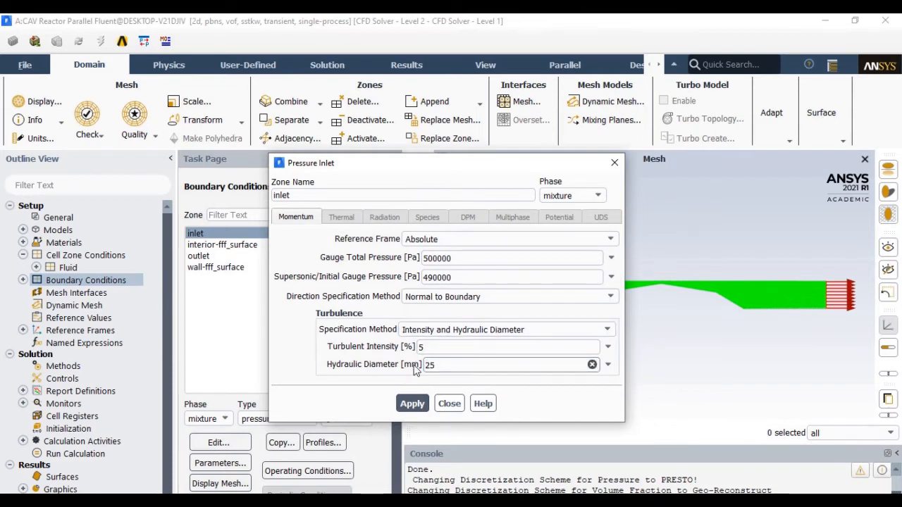
pyautogui.click(411, 404)
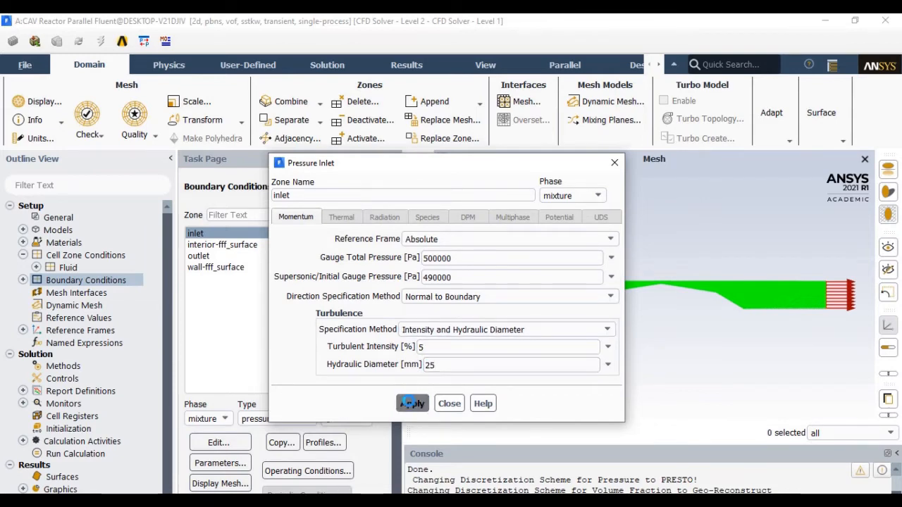
pyautogui.click(449, 403)
# Step: Check the inlet's pressure-inlet settings for the water-liquid phase and close them
pyautogui.click(224, 421)
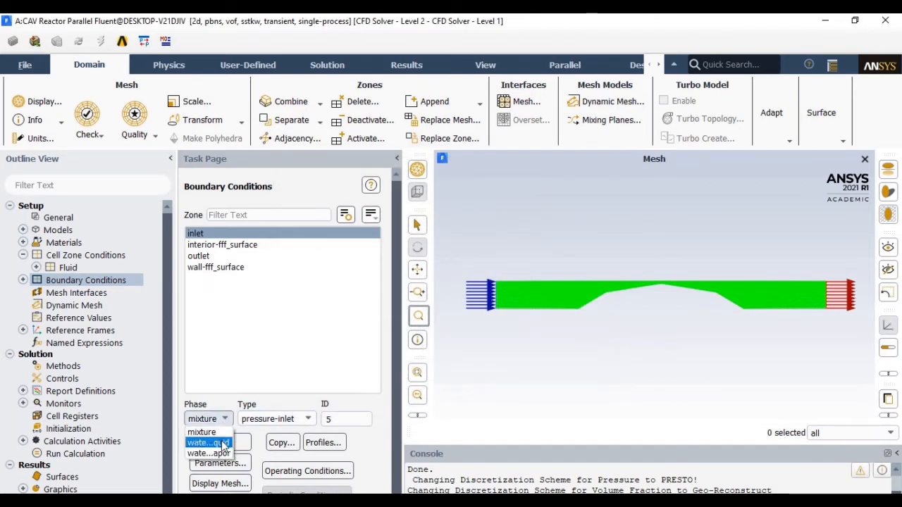
pyautogui.click(223, 441)
pyautogui.click(220, 442)
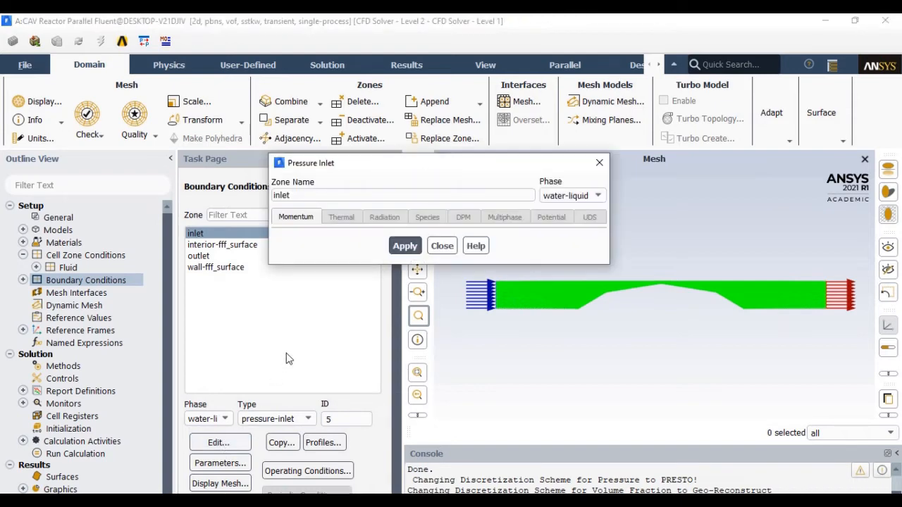
pyautogui.click(441, 246)
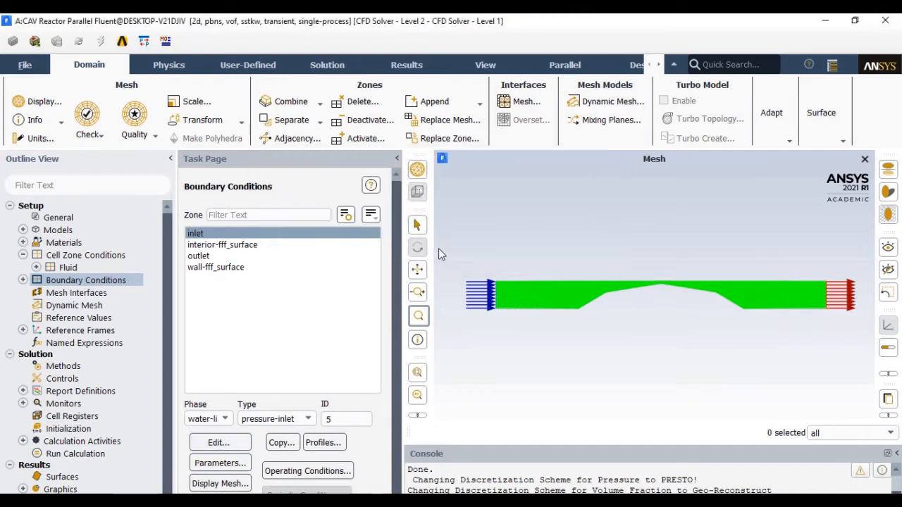
# Step: Select the outlet boundary, try to switch its open water-liquid settings to the mixture phase, and close them
pyautogui.click(200, 256)
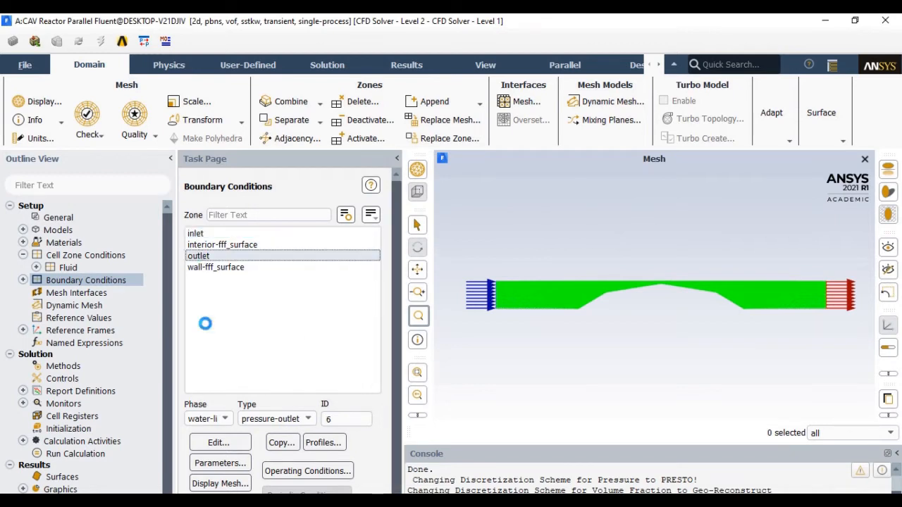
pyautogui.click(220, 443)
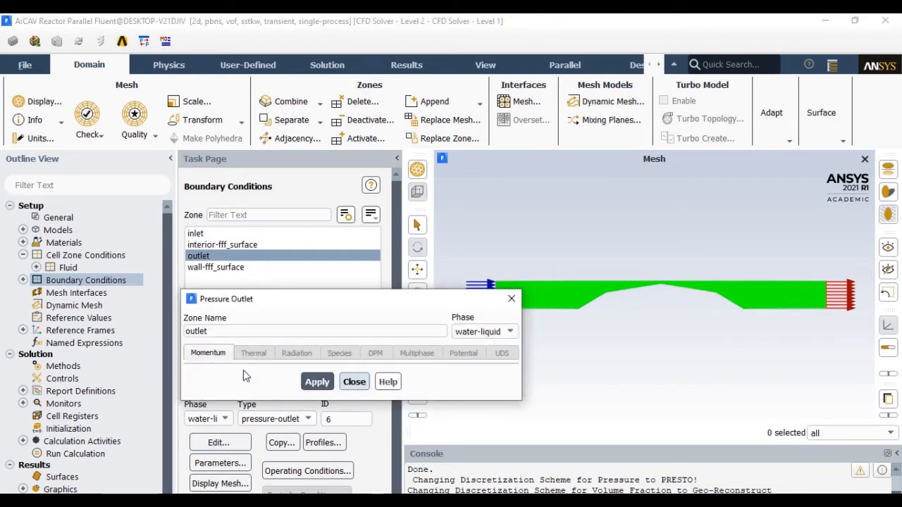
pyautogui.click(472, 336)
pyautogui.click(475, 347)
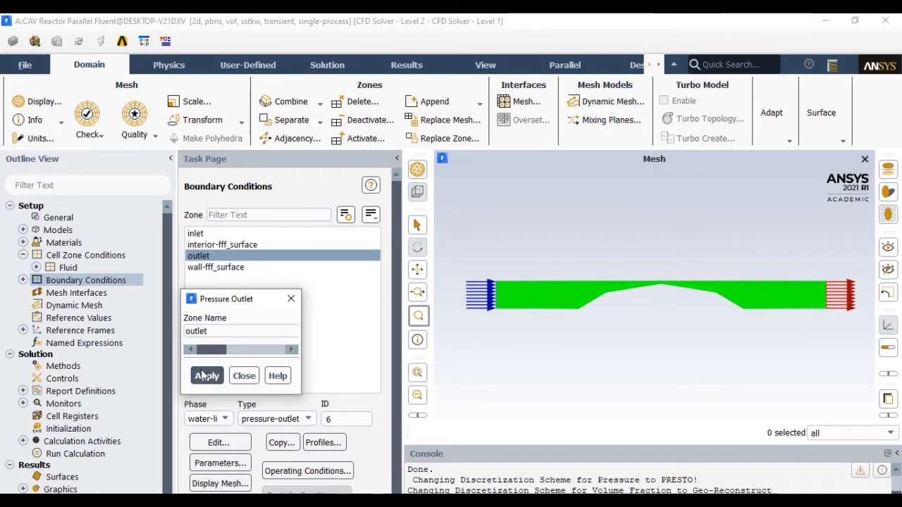
pyautogui.click(290, 300)
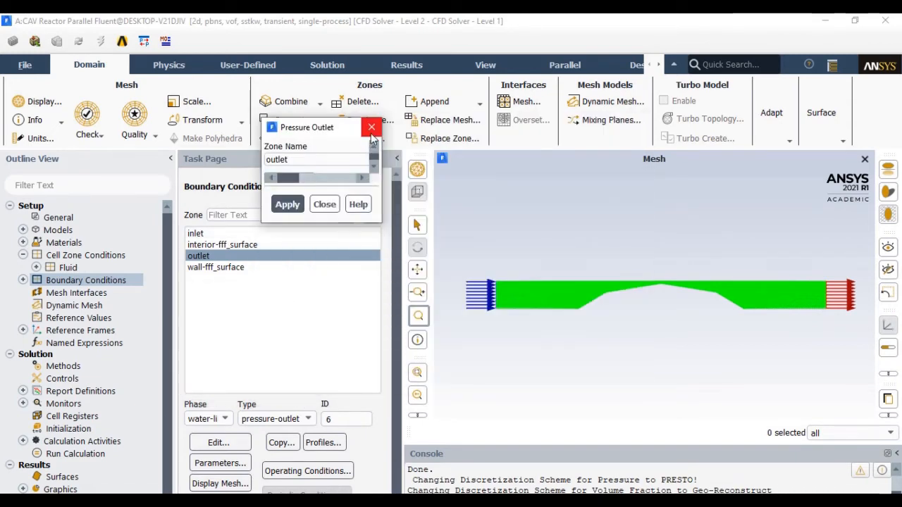
# Step: For the outlet's mixture phase, specify turbulence by Intensity and Hydraulic Diameter with a 25 mm backflow hydraulic diameter, then apply and close
pyautogui.click(225, 419)
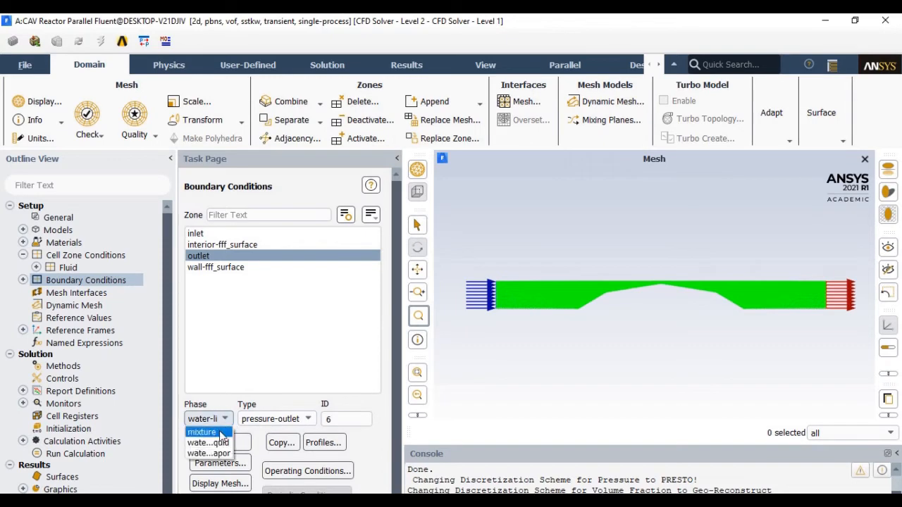
pyautogui.click(219, 430)
pyautogui.click(226, 449)
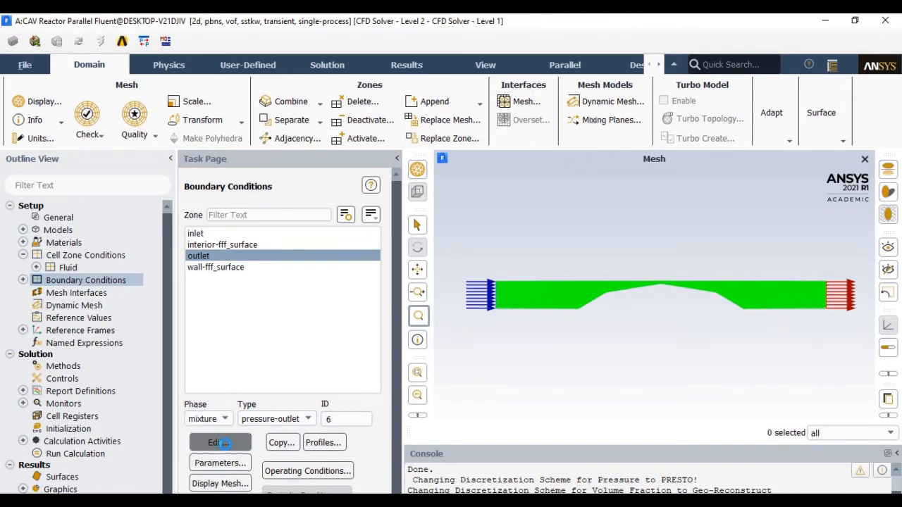
pyautogui.doubleClick(440, 203)
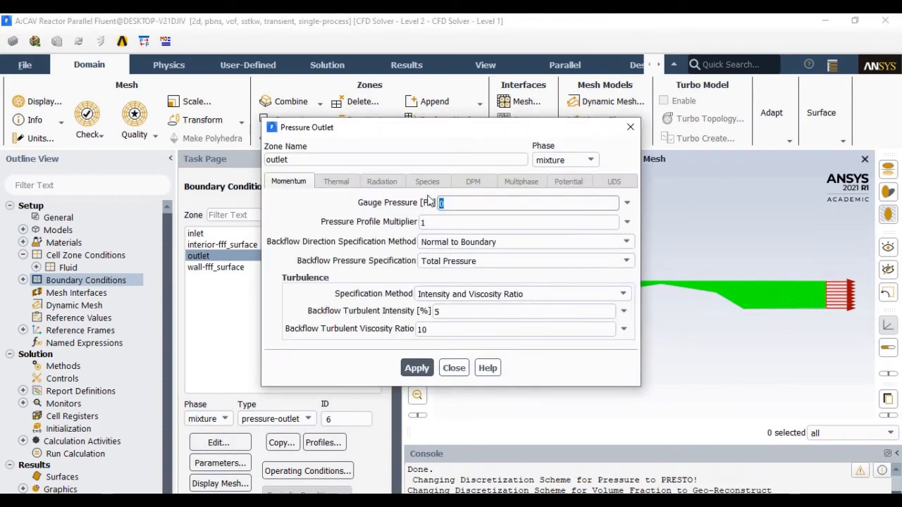
pyautogui.click(494, 294)
pyautogui.click(444, 338)
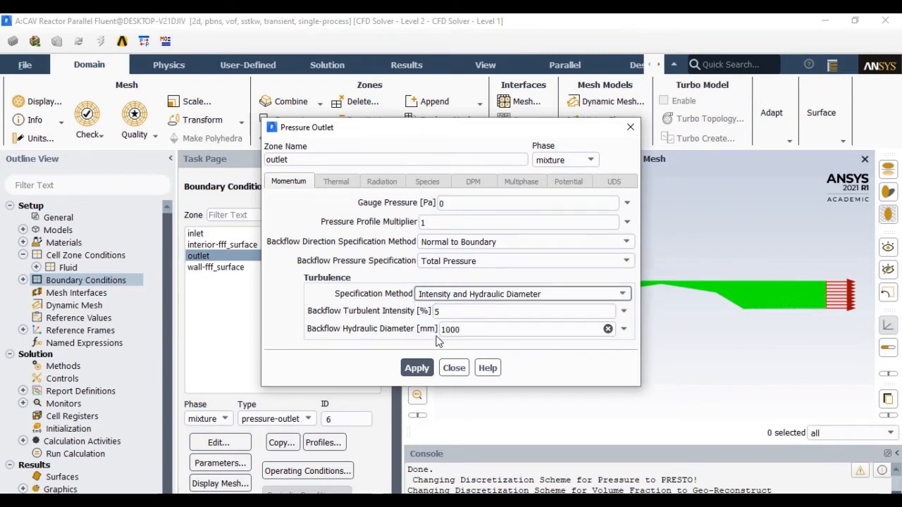
pyautogui.doubleClick(448, 329)
pyautogui.write('25')
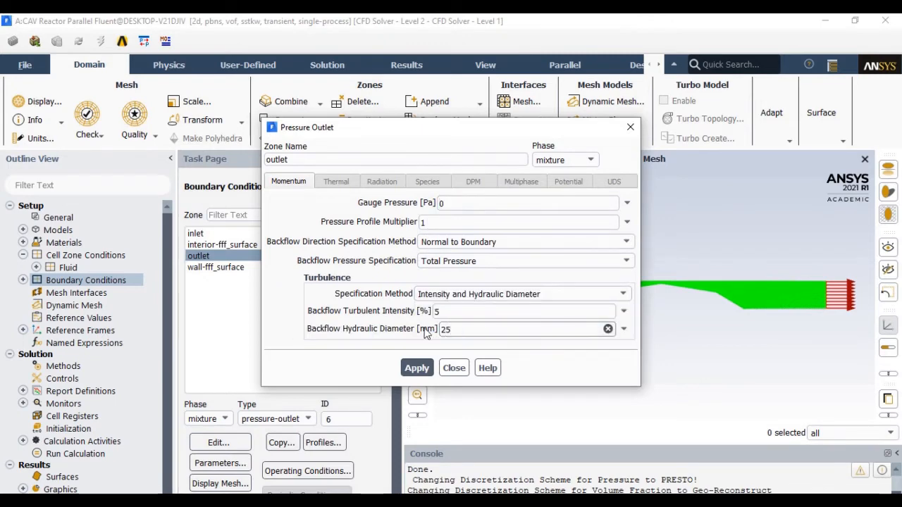
pyautogui.click(407, 368)
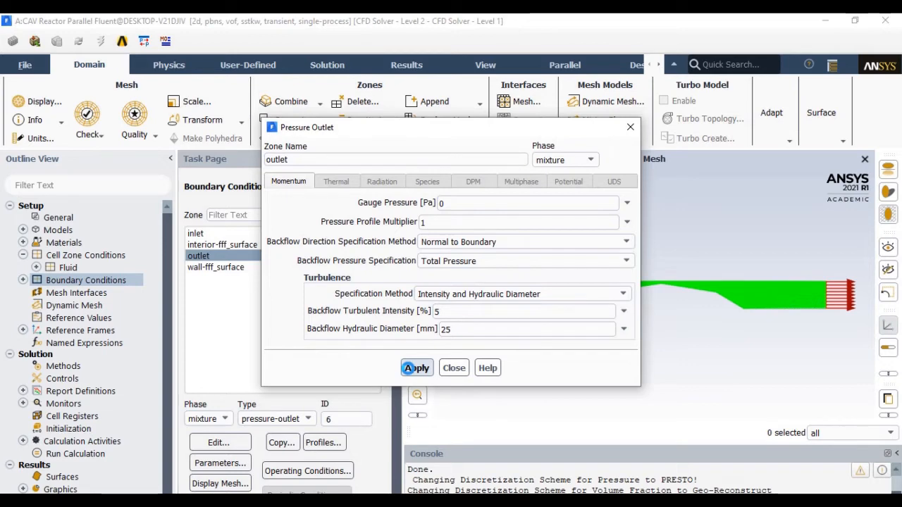
pyautogui.click(453, 369)
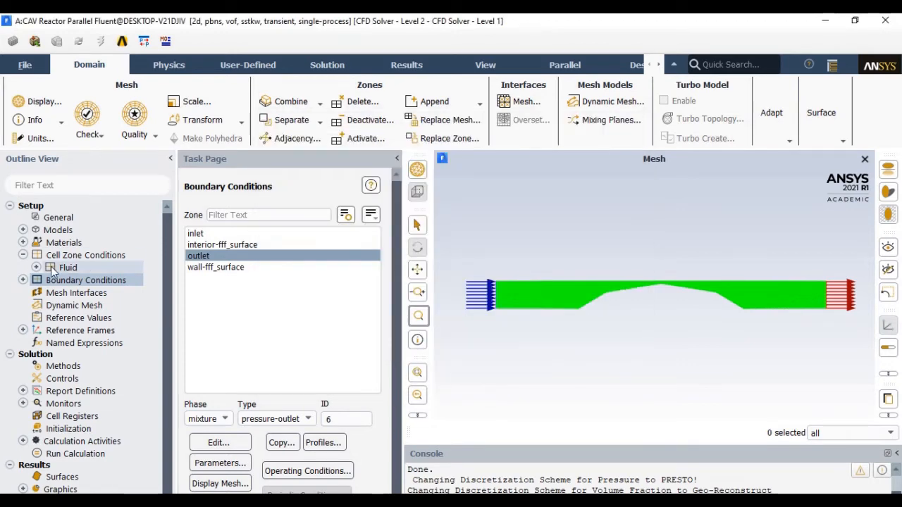
# Step: Check the boundary type assigned to the wall-fff_surface zone
pyautogui.click(194, 267)
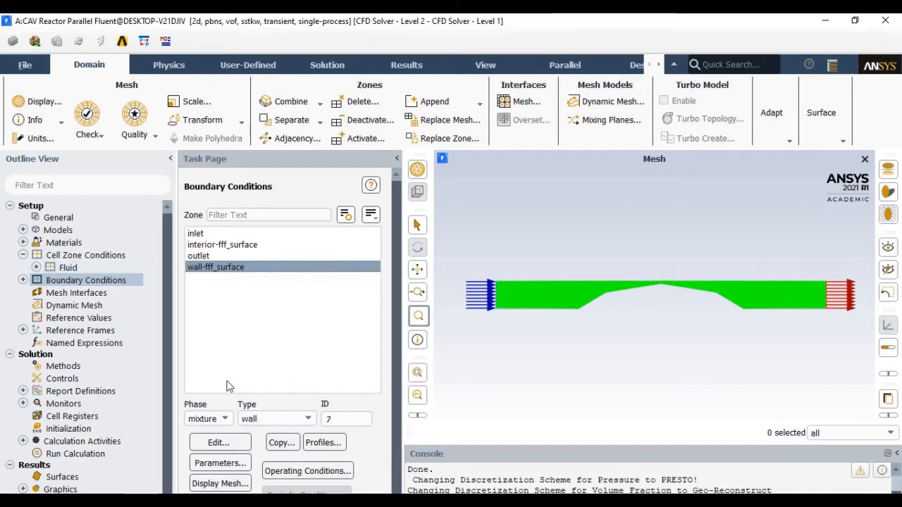
pyautogui.click(253, 421)
pyautogui.click(254, 421)
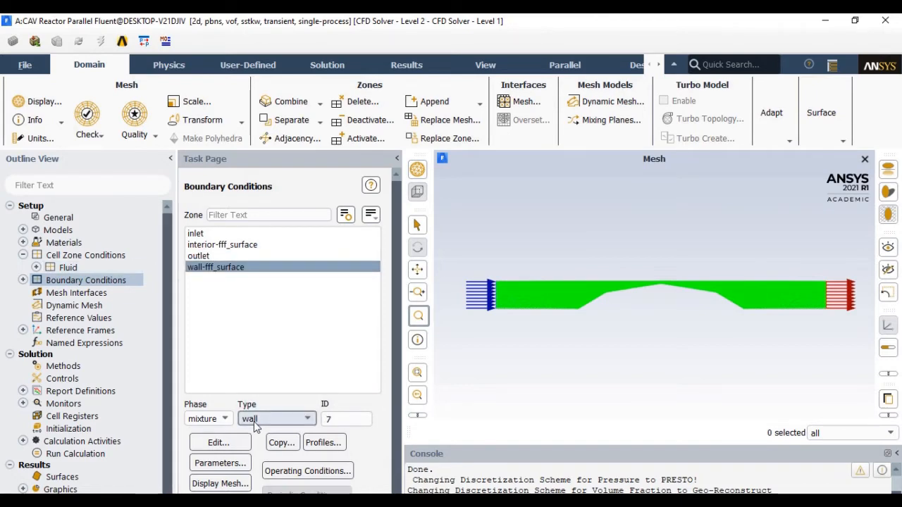
# Step: Apply a volume fraction of 0 for the water-vapor phase at the inlet and close its settings
pyautogui.click(220, 234)
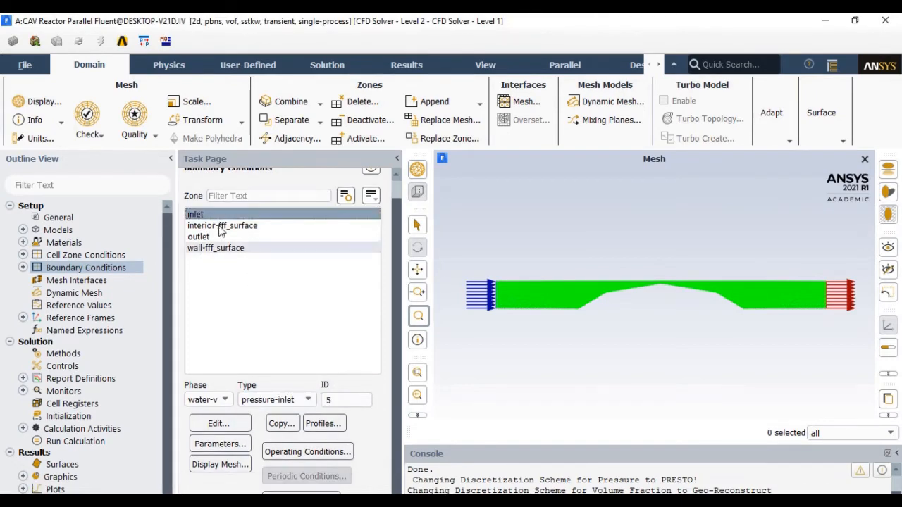
pyautogui.click(208, 400)
pyautogui.click(213, 431)
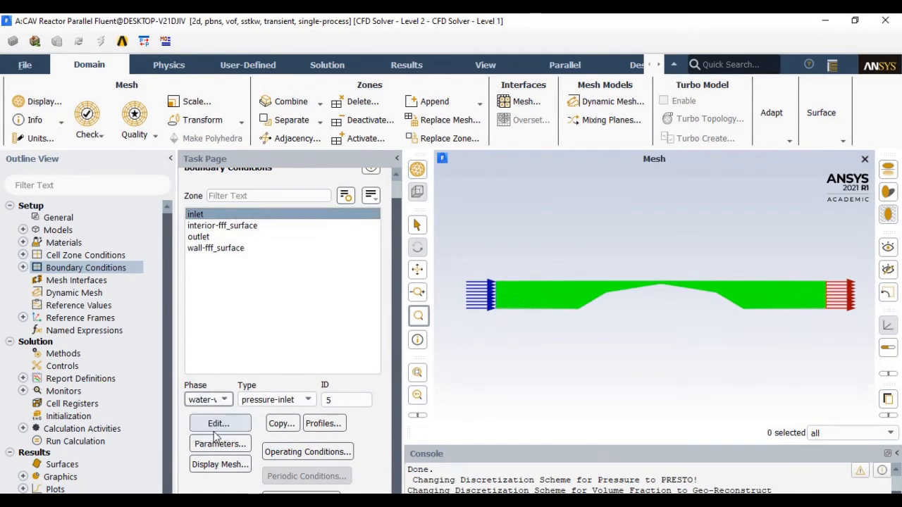
pyautogui.click(218, 424)
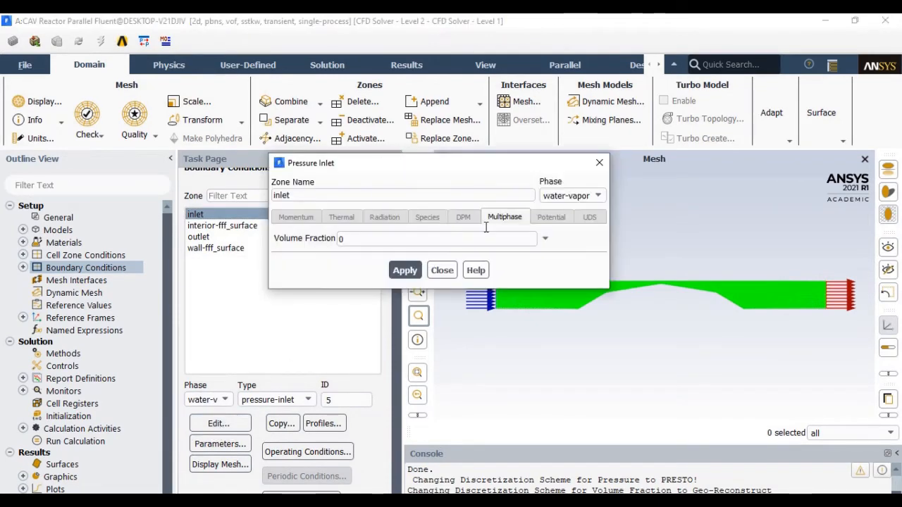
pyautogui.click(359, 242)
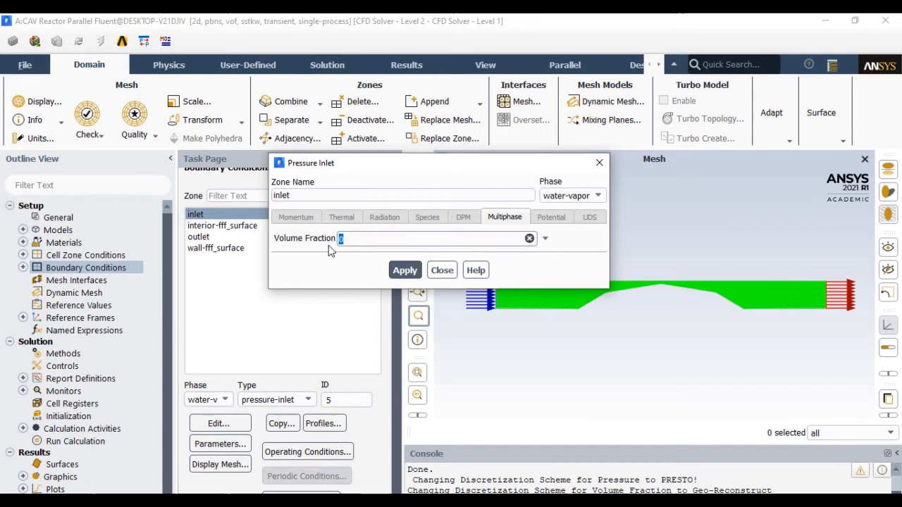
pyautogui.click(406, 270)
pyautogui.click(442, 270)
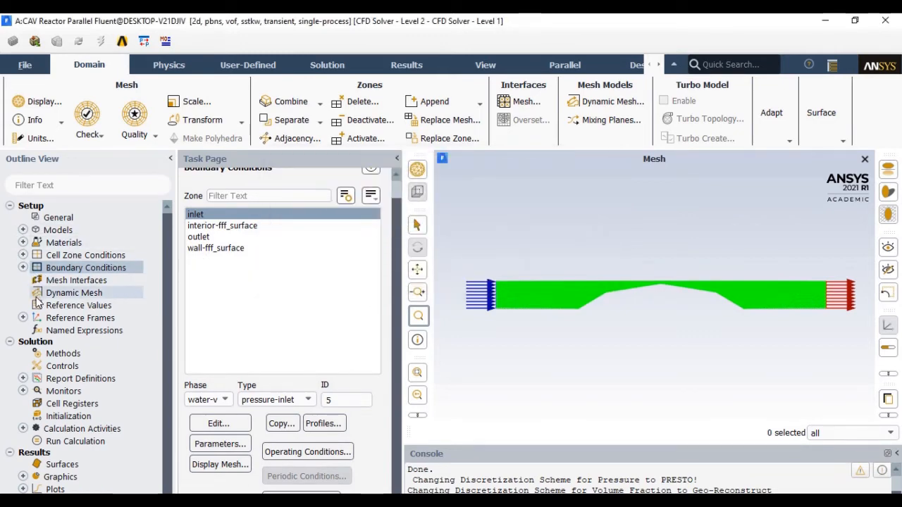
# Step: Set the pressure-velocity coupling scheme in the solution methods to Coupled
pyautogui.click(10, 205)
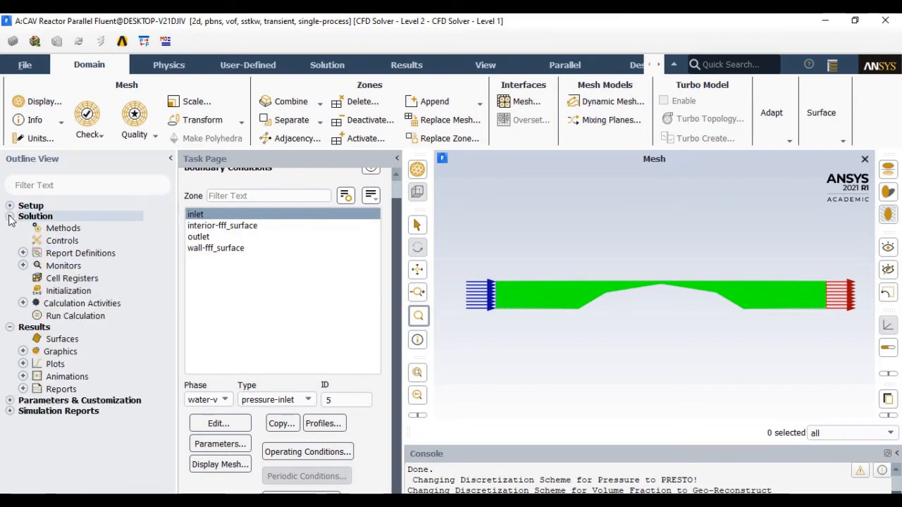
pyautogui.click(58, 229)
pyautogui.click(203, 237)
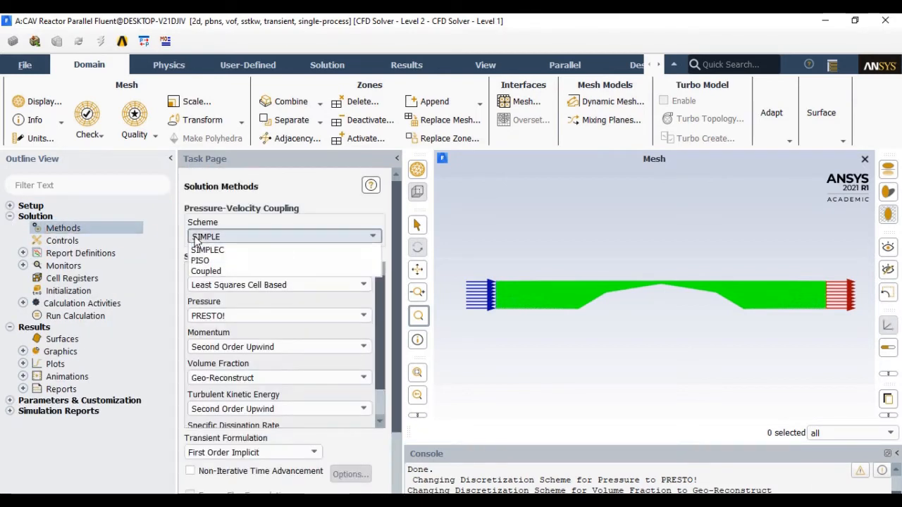
pyautogui.click(201, 281)
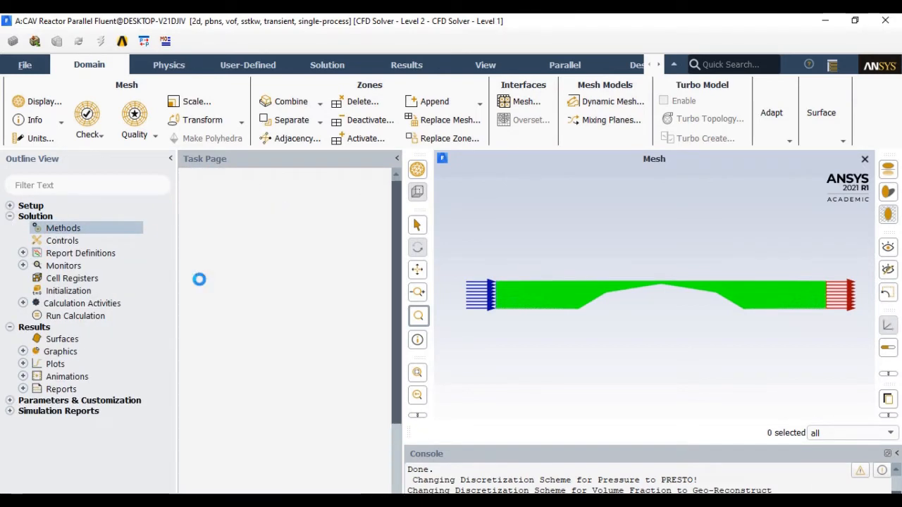
# Step: Set the gradient discretization to Green-Gauss Cell Based and the pressure discretization to Body Force Weighted
pyautogui.click(211, 301)
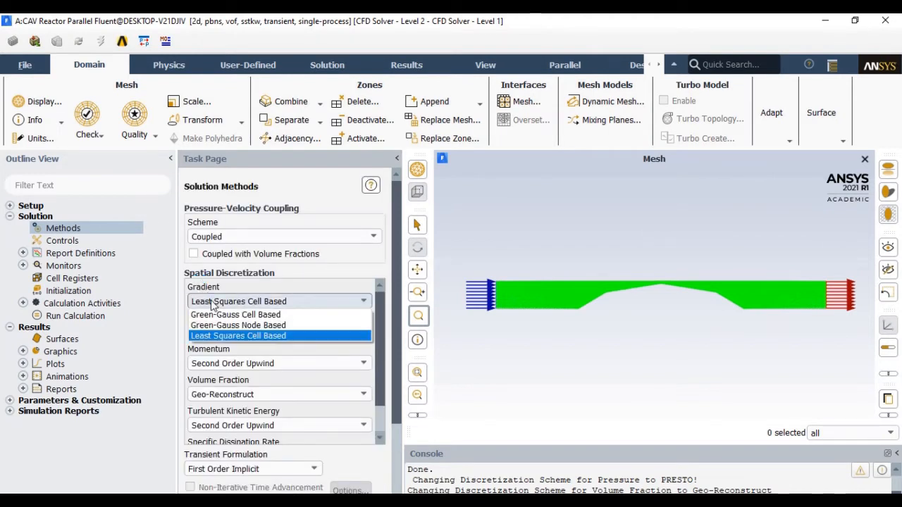
pyautogui.click(211, 315)
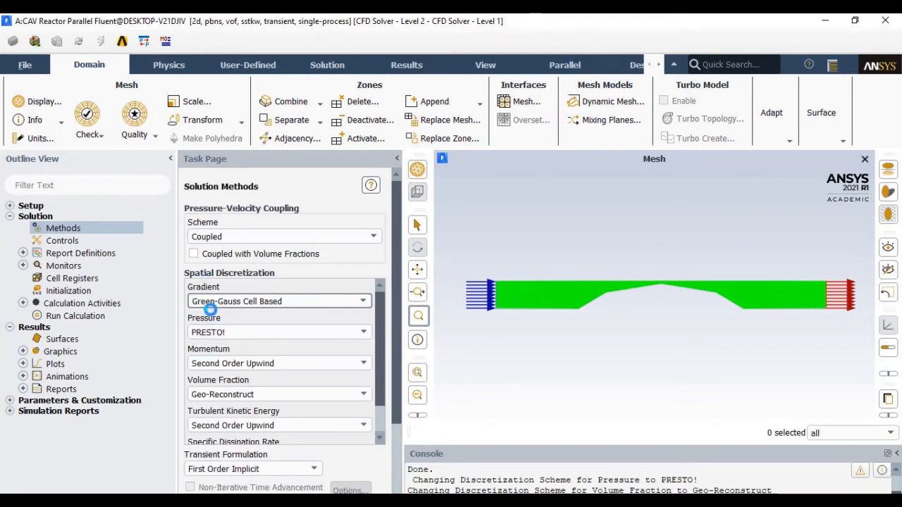
pyautogui.click(215, 332)
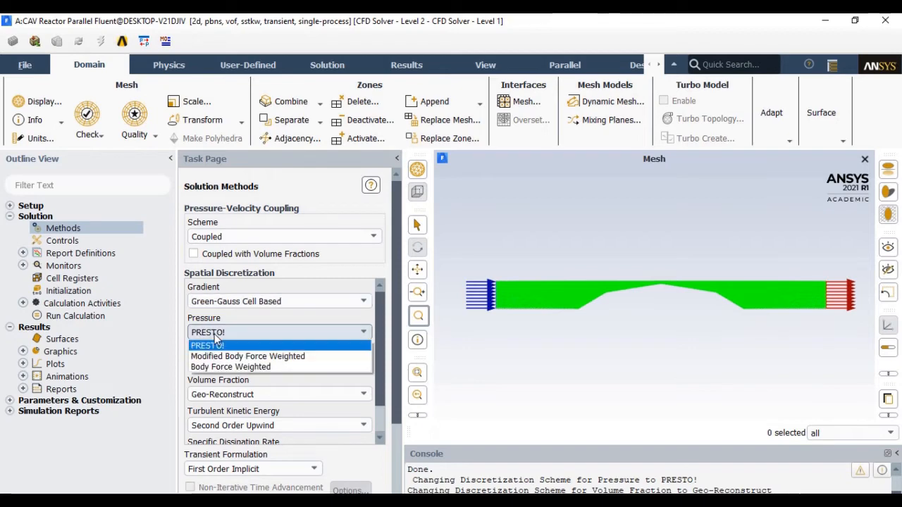
pyautogui.click(225, 367)
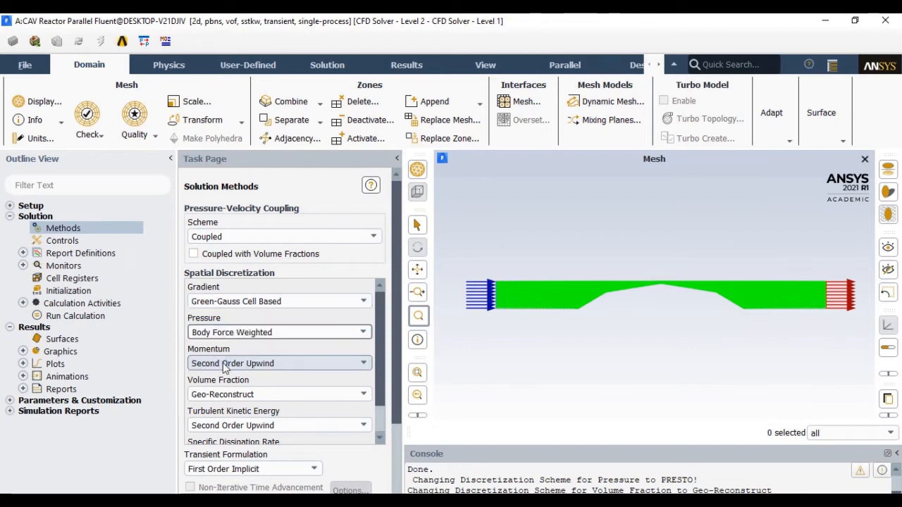
# Step: Set the momentum discretization to First Order Upwind and review the remaining spatial discretization schemes
pyautogui.click(224, 364)
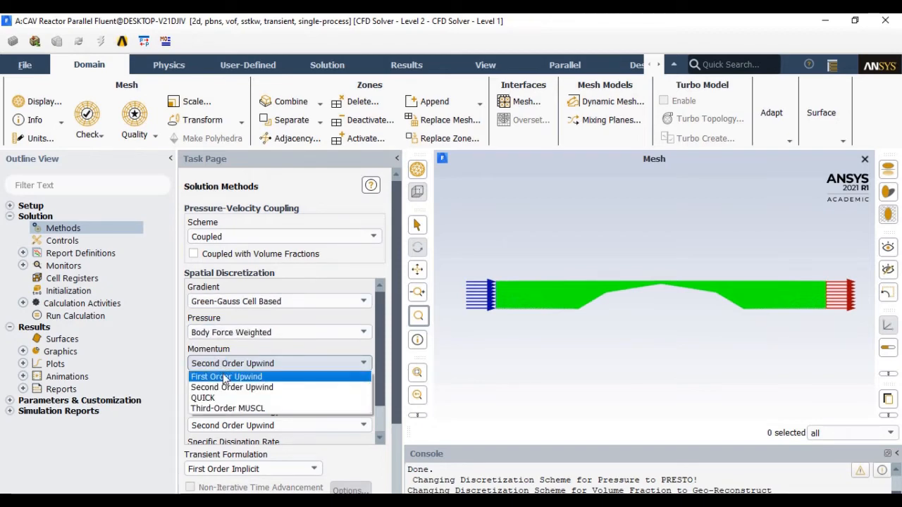
pyautogui.click(222, 374)
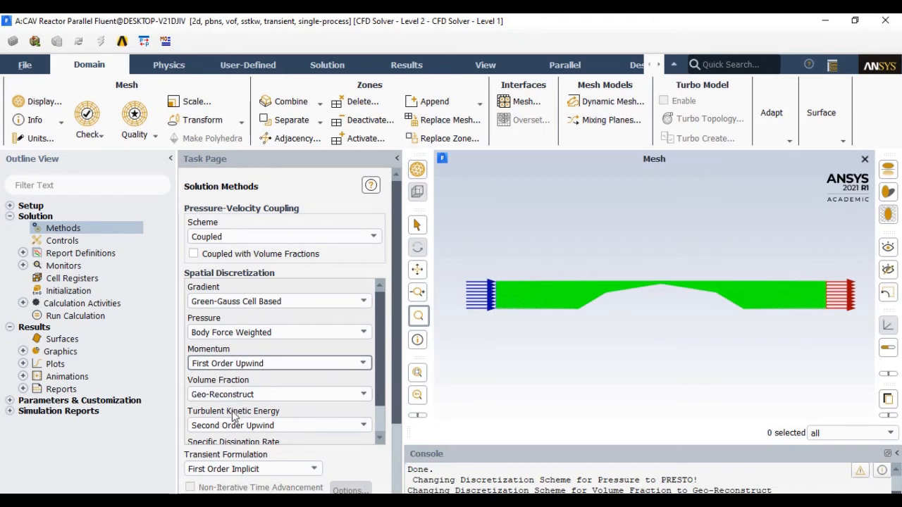
pyautogui.moveTo(376, 339); pyautogui.dragTo(377, 377)
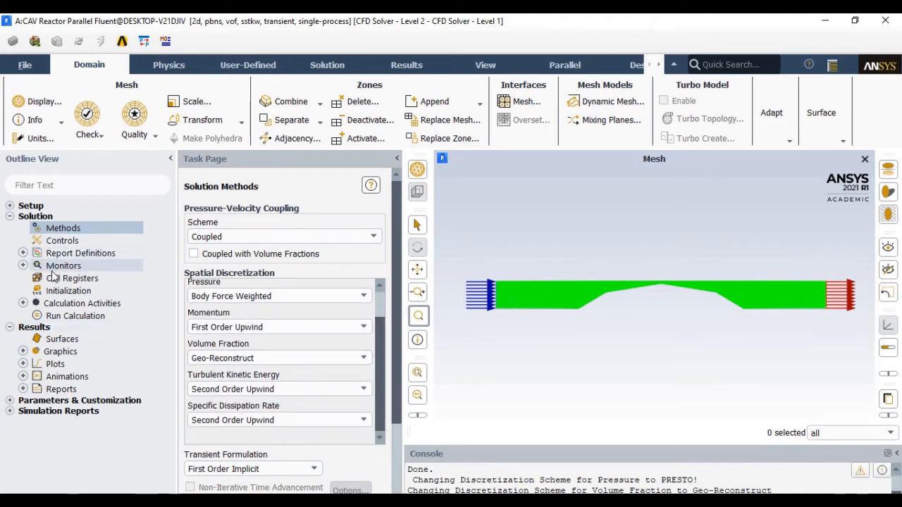
# Step: Set the residual monitors' absolute criteria for continuity, x-velocity and y-velocity to 0.00001
pyautogui.click(22, 266)
pyautogui.doubleClick(74, 279)
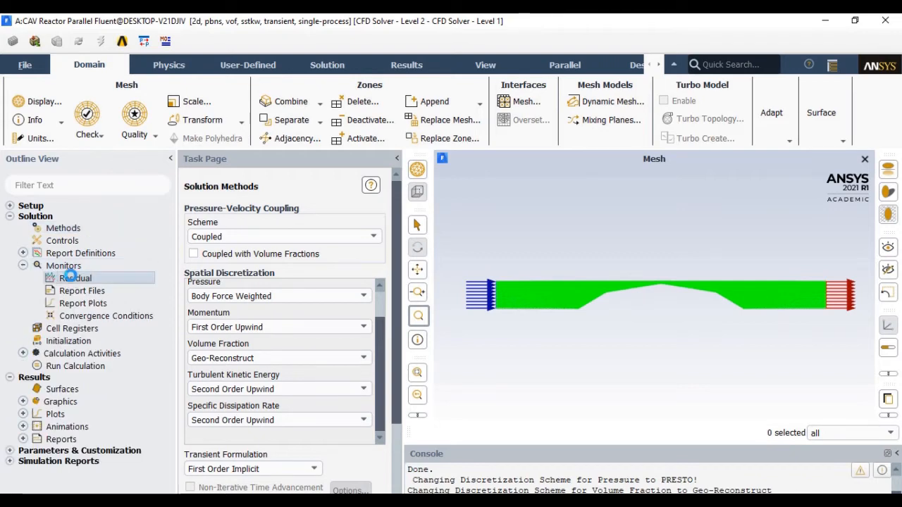
pyautogui.click(589, 181)
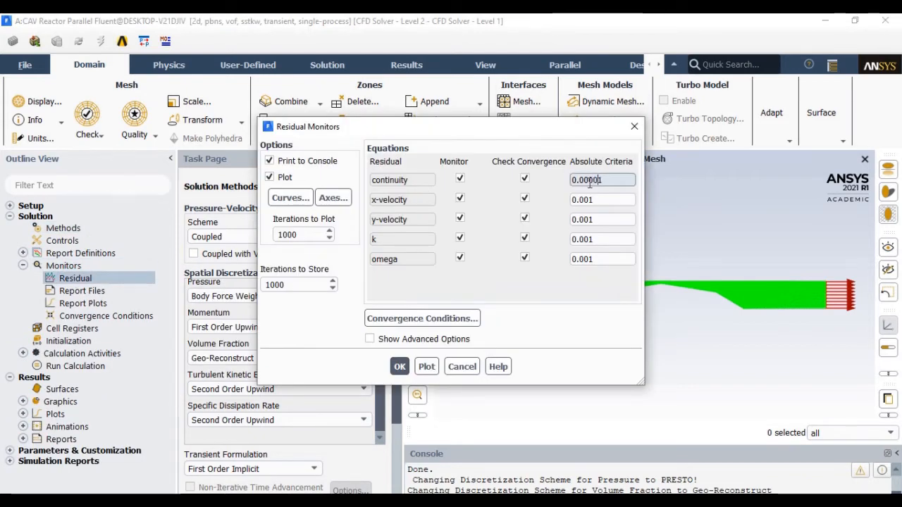
pyautogui.click(588, 200)
pyautogui.write('00')
pyautogui.click(588, 220)
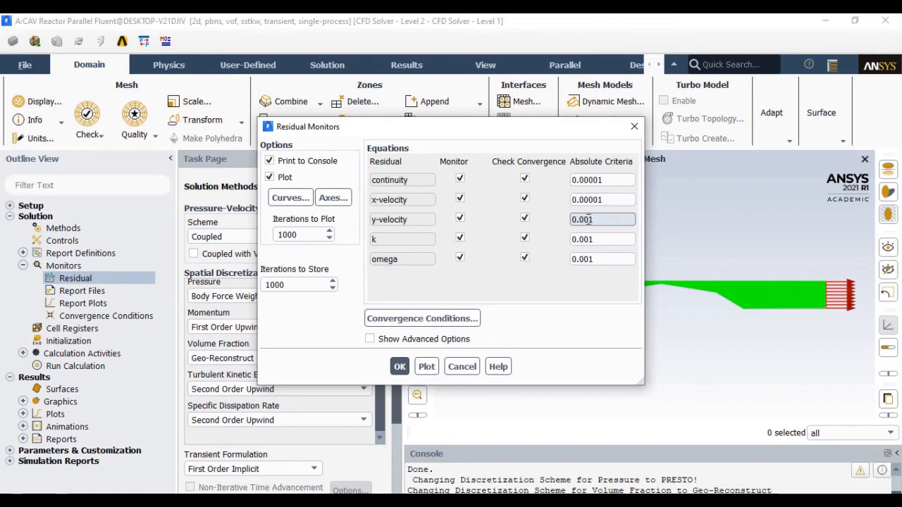
# Step: Set the absolute residual criteria for k and omega to 0.0001 and apply the residual monitor settings
pyautogui.click(591, 240)
pyautogui.write('00')
pyautogui.click(587, 260)
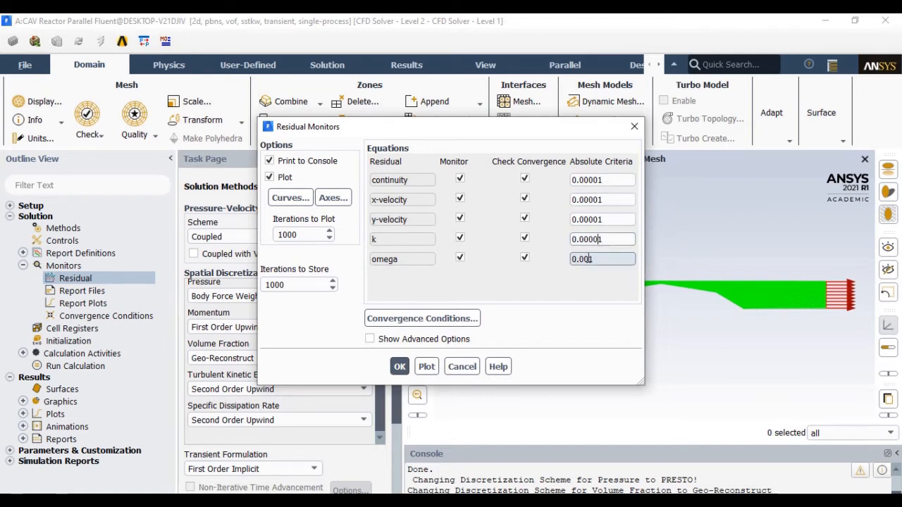
pyautogui.write('0')
pyautogui.click(594, 240)
pyautogui.press('BackSpace')
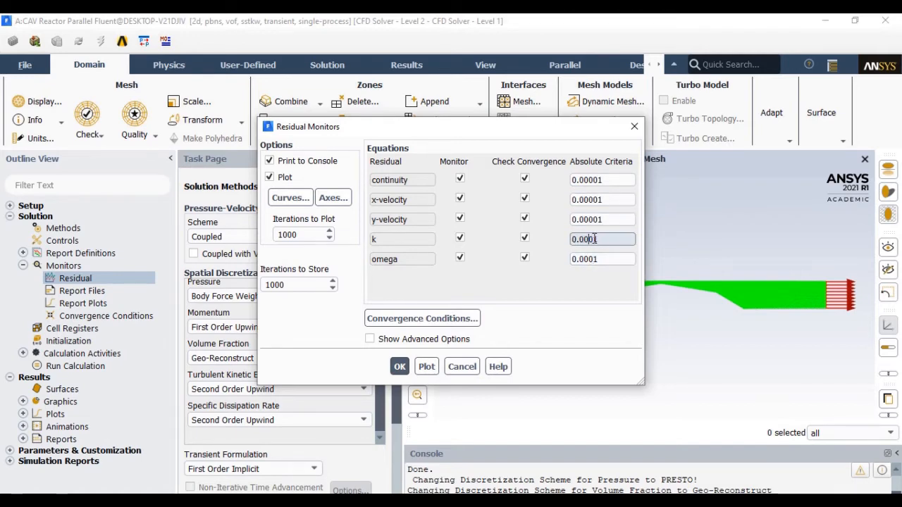
pyautogui.click(399, 367)
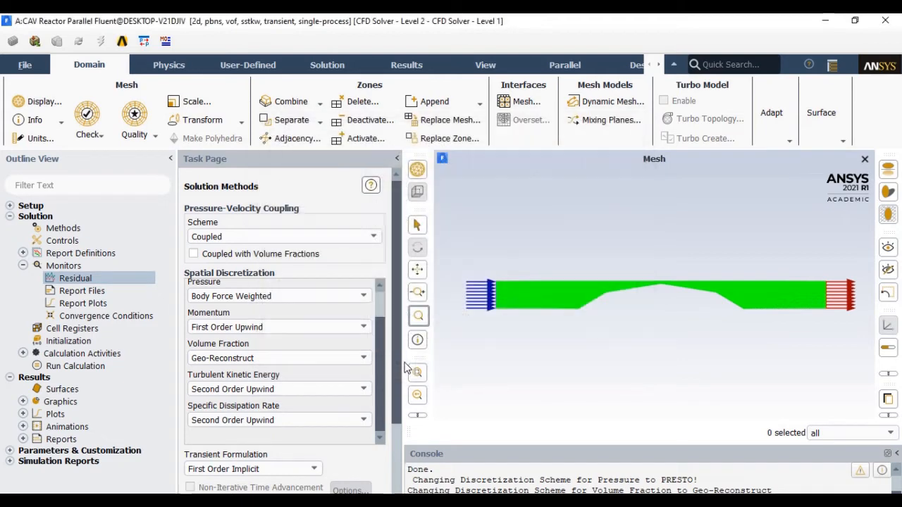
# Step: Initialize the solution with Standard Initialization computed from the inlet, and enlarge the console area
pyautogui.click(66, 340)
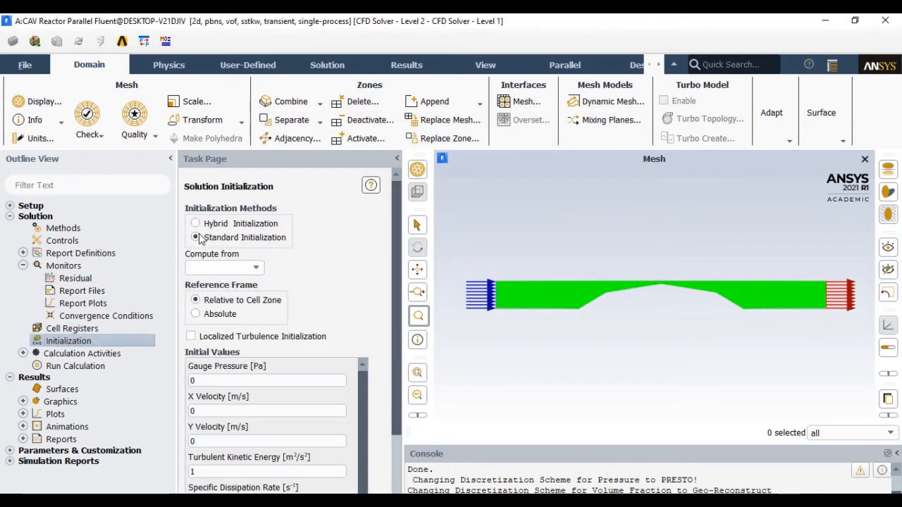
pyautogui.click(255, 268)
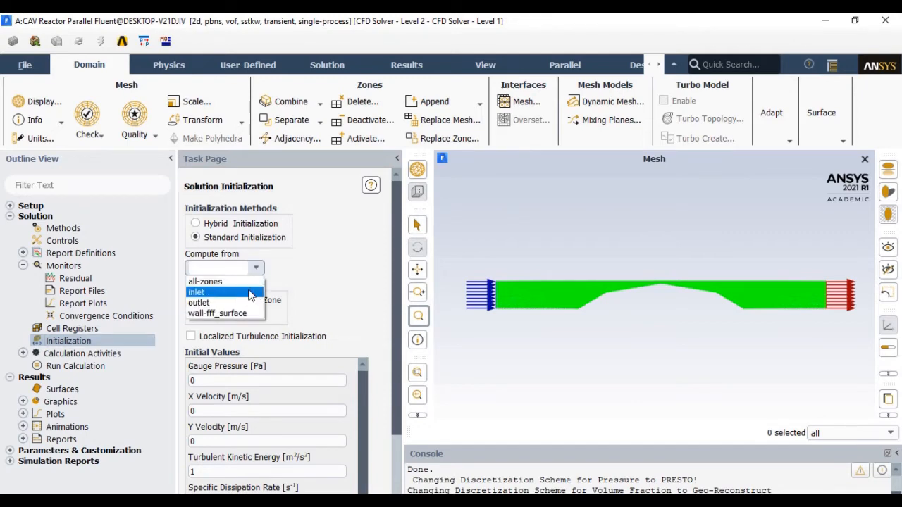
pyautogui.click(250, 292)
pyautogui.moveTo(398, 240); pyautogui.dragTo(398, 357)
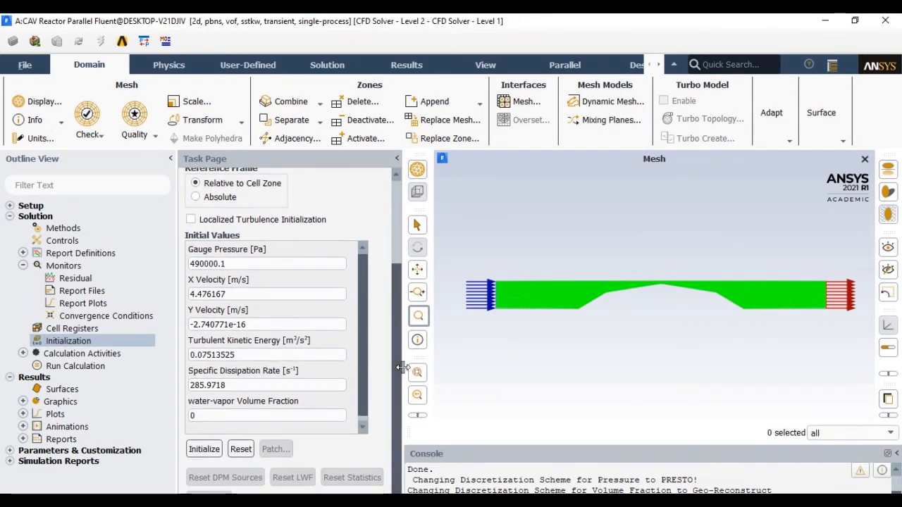
pyautogui.click(203, 450)
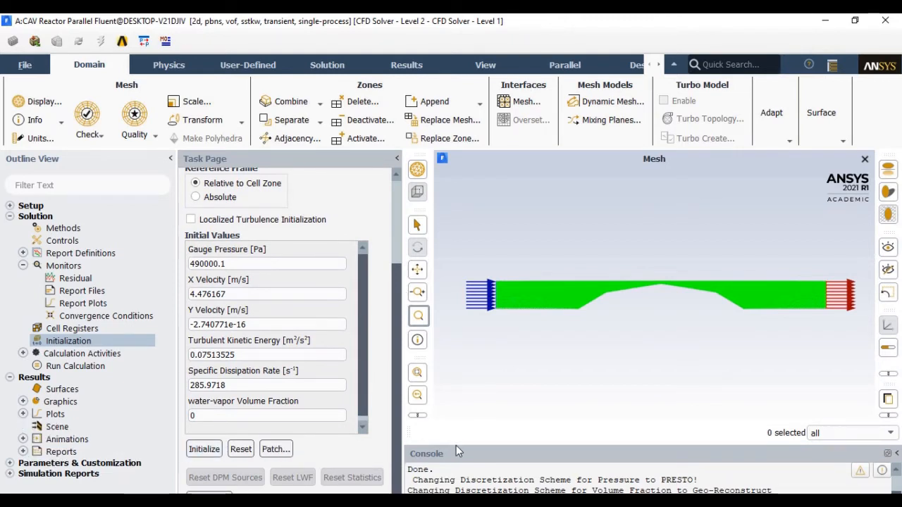
pyautogui.moveTo(456, 444); pyautogui.dragTo(456, 358)
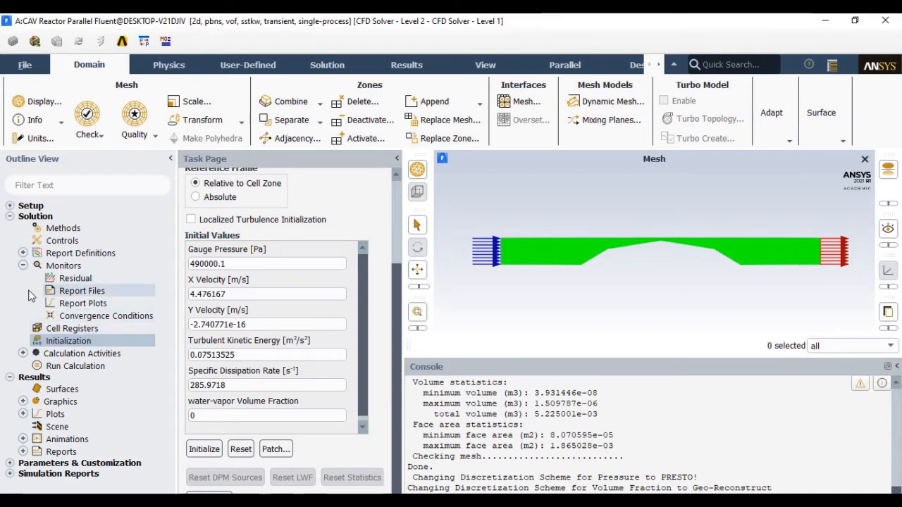
# Step: Start a new solution animation definition under the calculation activities and name it liquid-vapor-fraction
pyautogui.click(23, 266)
pyautogui.click(23, 303)
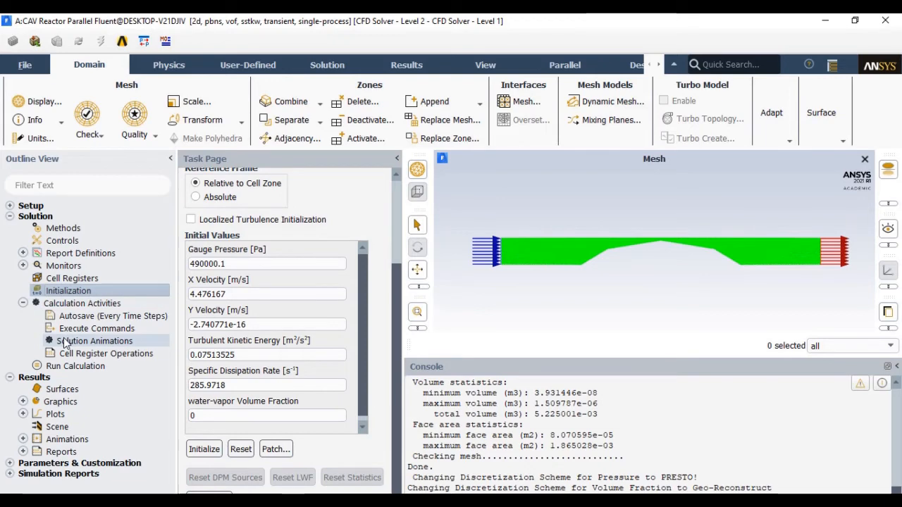
pyautogui.click(399, 67)
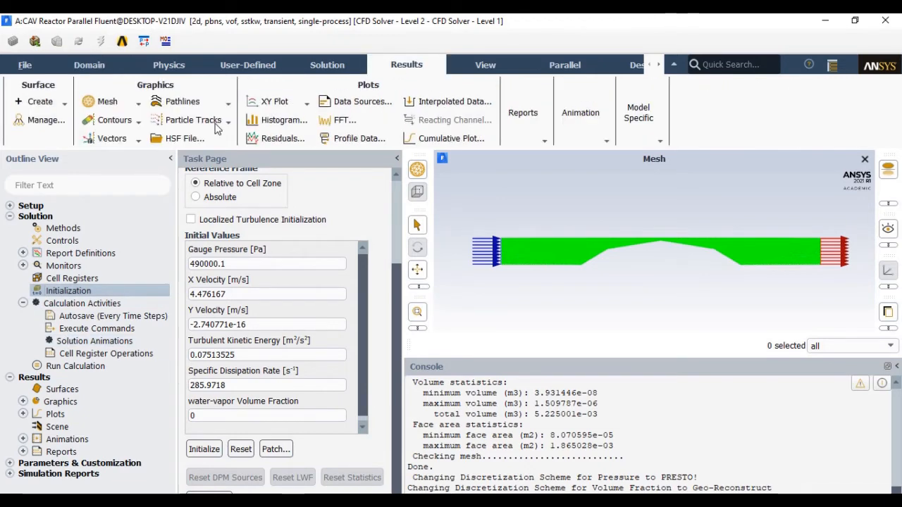
pyautogui.doubleClick(75, 342)
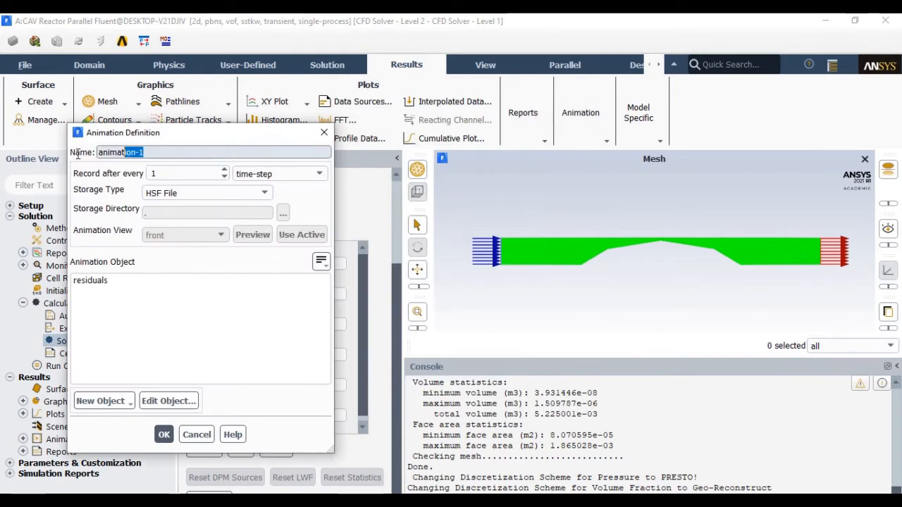
pyautogui.write('liq')
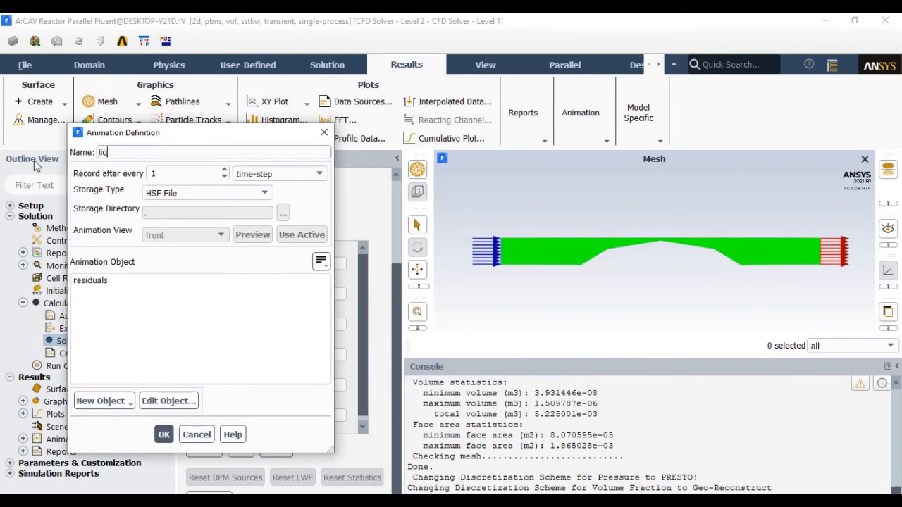
pyautogui.write('uid-vapor-fraction')
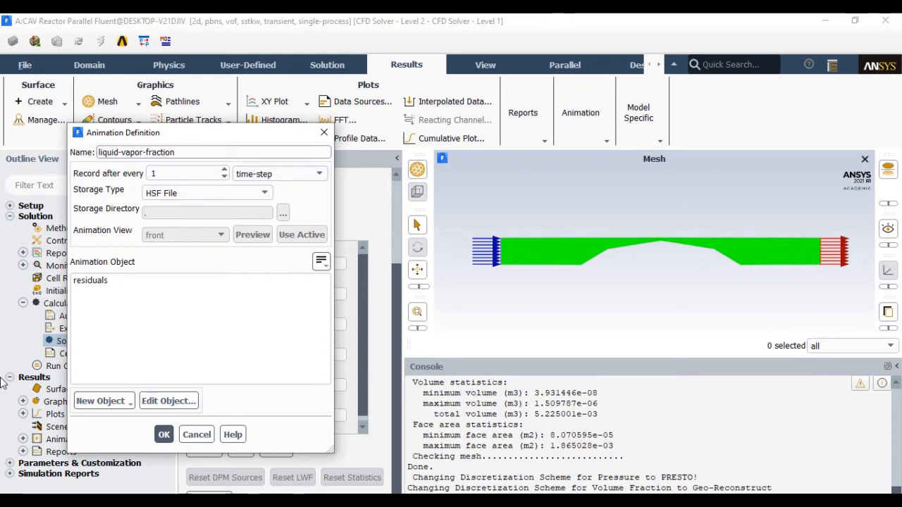
# Step: Create a contour object for the animation showing the Phases volume fraction of water-vapor
pyautogui.click(115, 399)
pyautogui.click(114, 420)
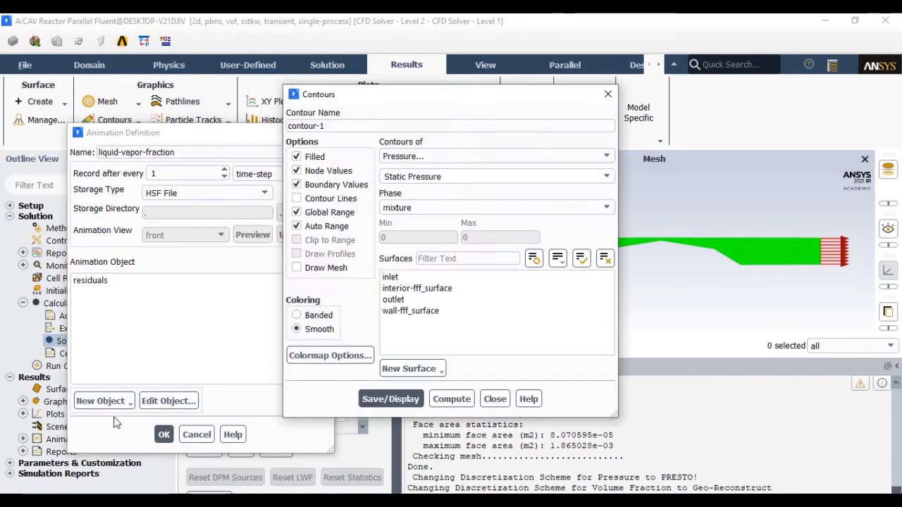
pyautogui.click(443, 157)
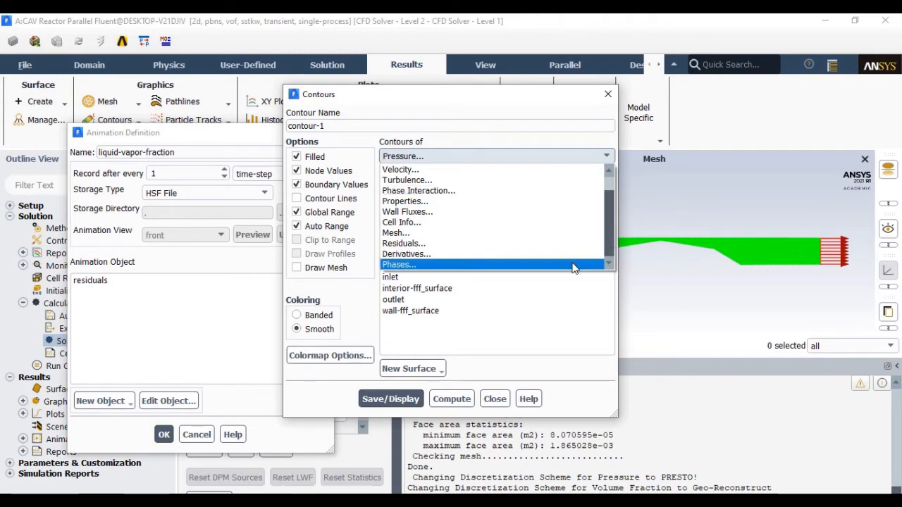
pyautogui.click(574, 263)
pyautogui.click(577, 208)
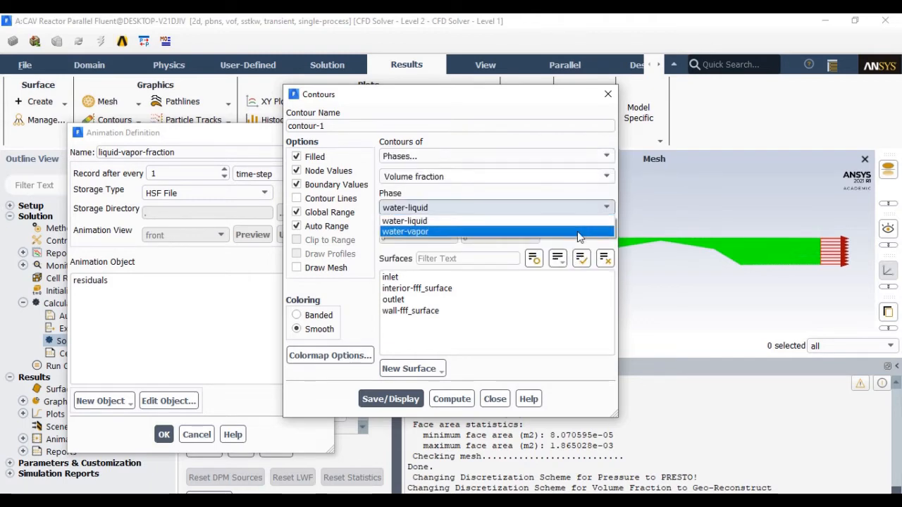
pyautogui.click(578, 231)
# Step: Rename the animation water-vapor-fraction, then save and display its volume fraction contour
pyautogui.doubleClick(109, 152)
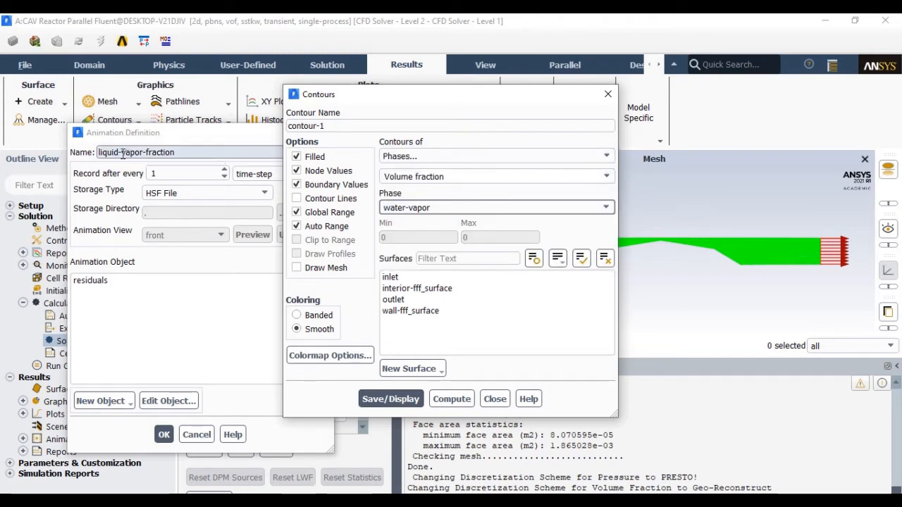
pyautogui.write('water')
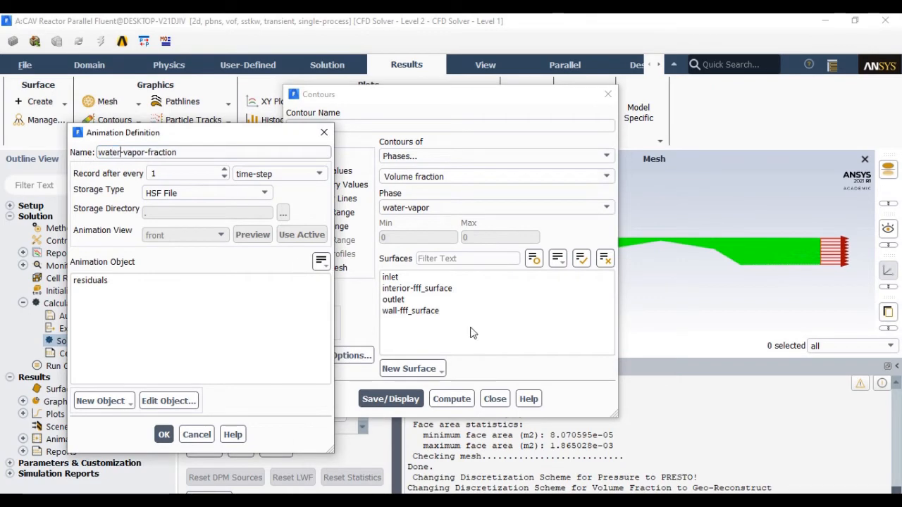
pyautogui.click(472, 333)
pyautogui.click(409, 399)
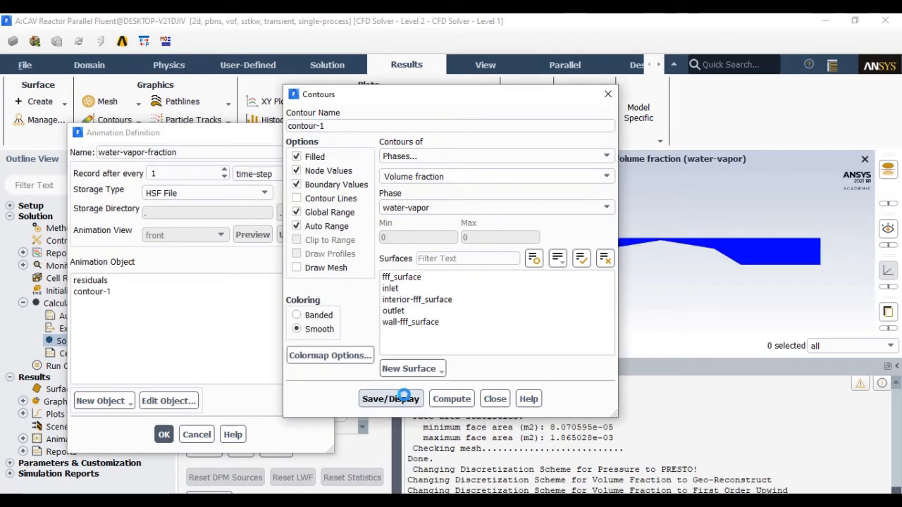
# Step: Move the dialogs clear of the graphics display and frame the contour view closely on the channel's central constriction
pyautogui.moveTo(564, 106); pyautogui.dragTo(260, 265)
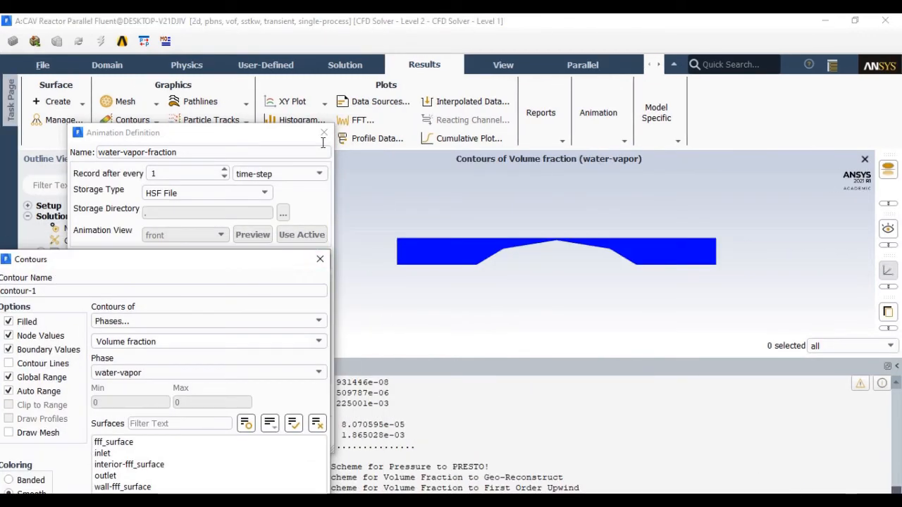
pyautogui.moveTo(272, 137); pyautogui.dragTo(214, 317)
pyautogui.moveTo(211, 267); pyautogui.dragTo(210, 349)
pyautogui.click(209, 287)
pyautogui.click(238, 258)
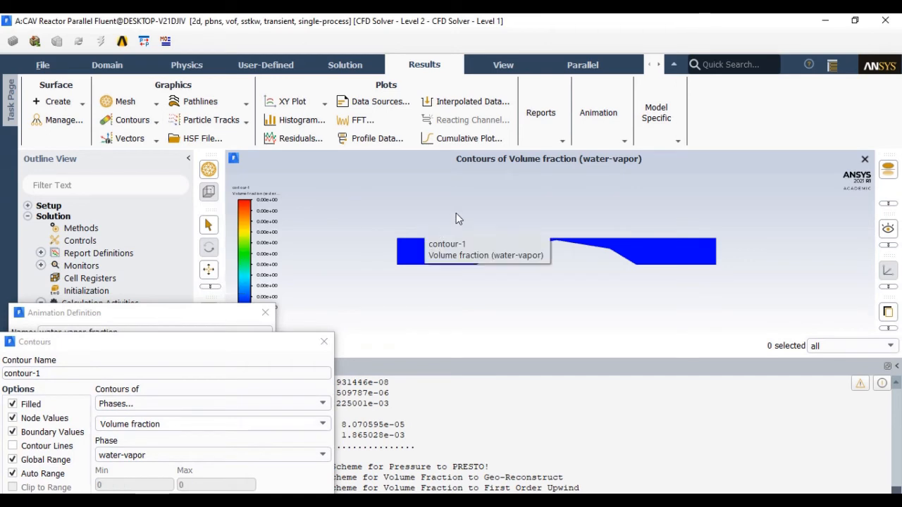
pyautogui.moveTo(481, 208); pyautogui.dragTo(623, 281)
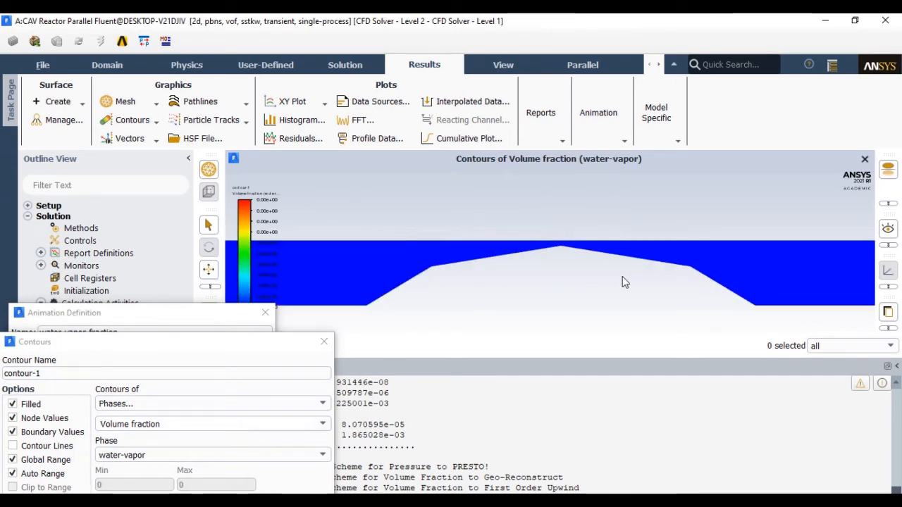
pyautogui.moveTo(352, 200); pyautogui.dragTo(761, 337)
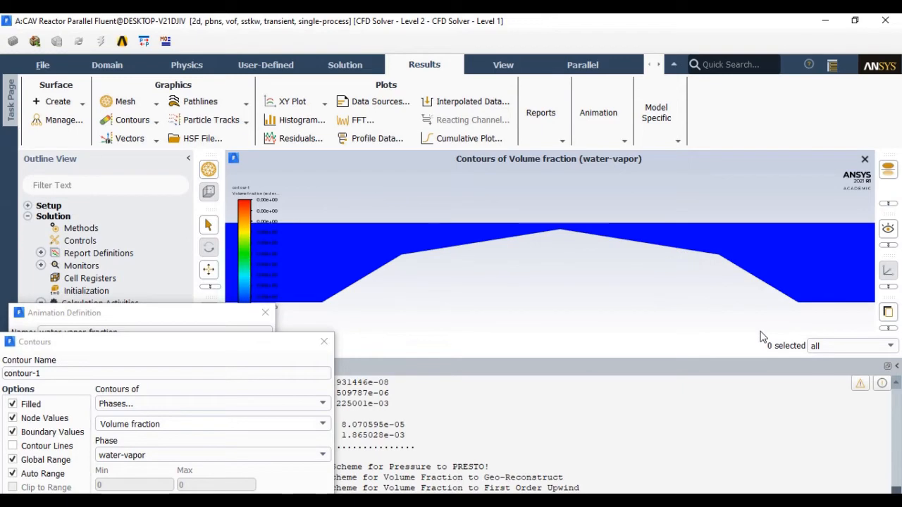
# Step: Close the contour settings, assign contour-1 to the animation with the active view, and confirm the animation definition
pyautogui.moveTo(265, 344); pyautogui.dragTo(286, 113)
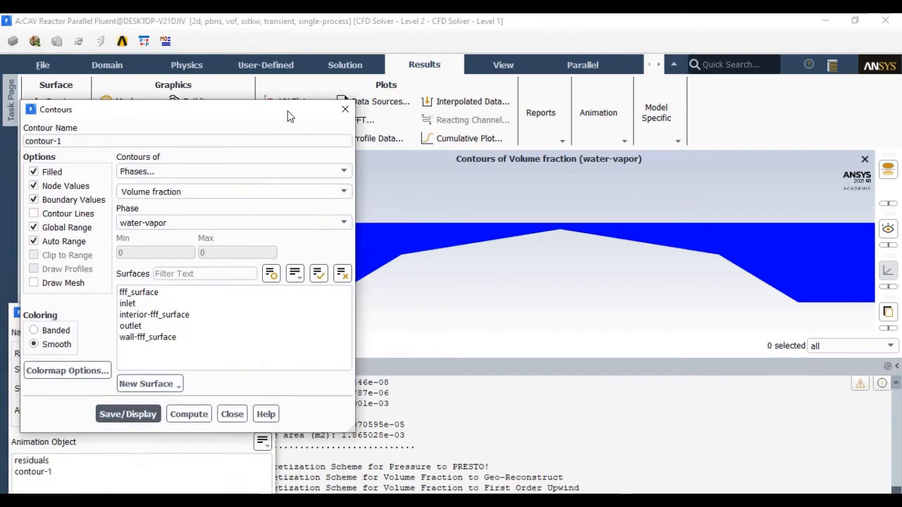
pyautogui.click(231, 414)
pyautogui.moveTo(160, 319); pyautogui.dragTo(174, 141)
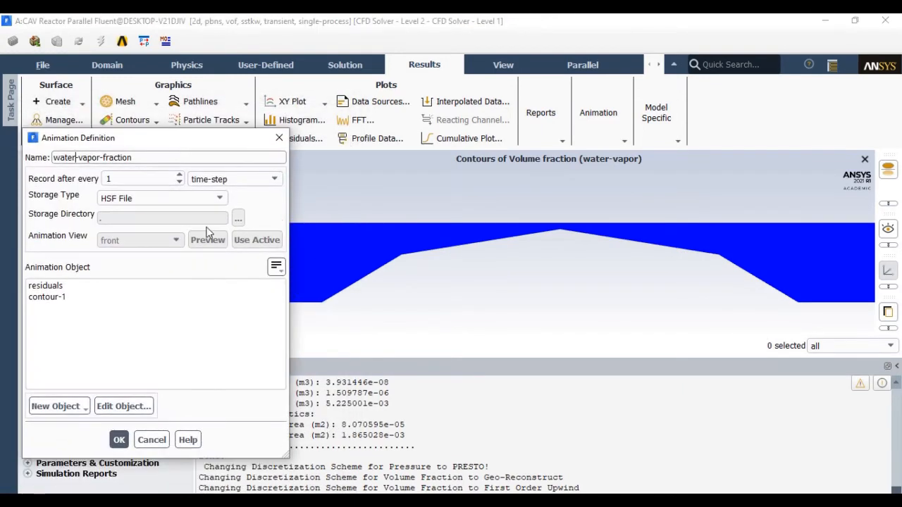
pyautogui.click(104, 299)
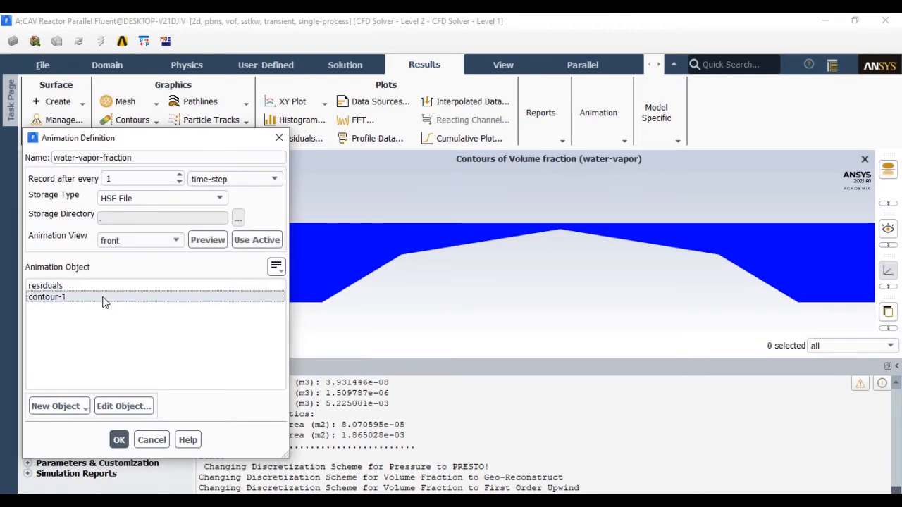
pyautogui.click(241, 241)
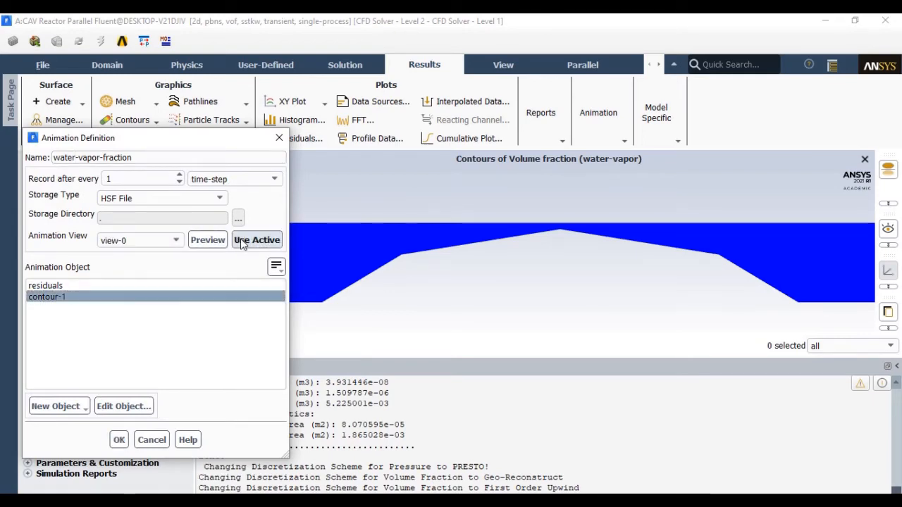
pyautogui.click(117, 441)
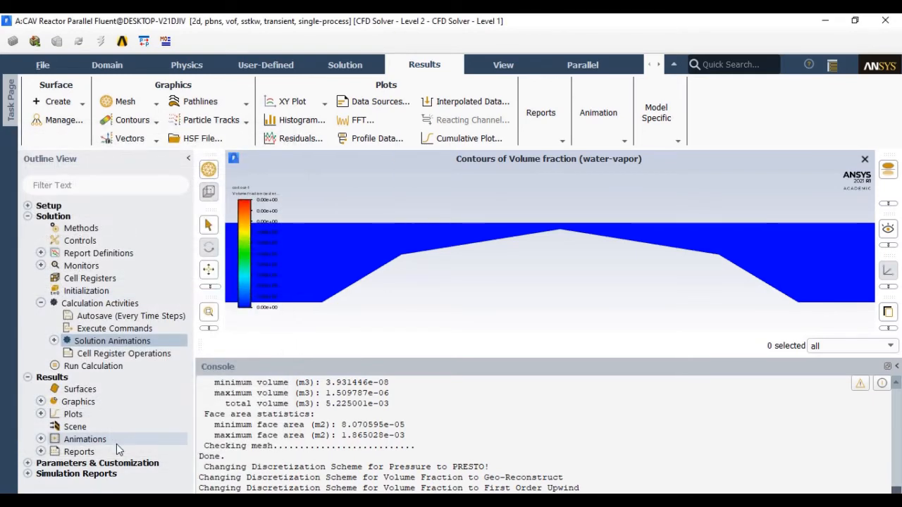
# Step: Start the calculation with 10 time steps and a time step size of 1e-7 s
pyautogui.click(90, 371)
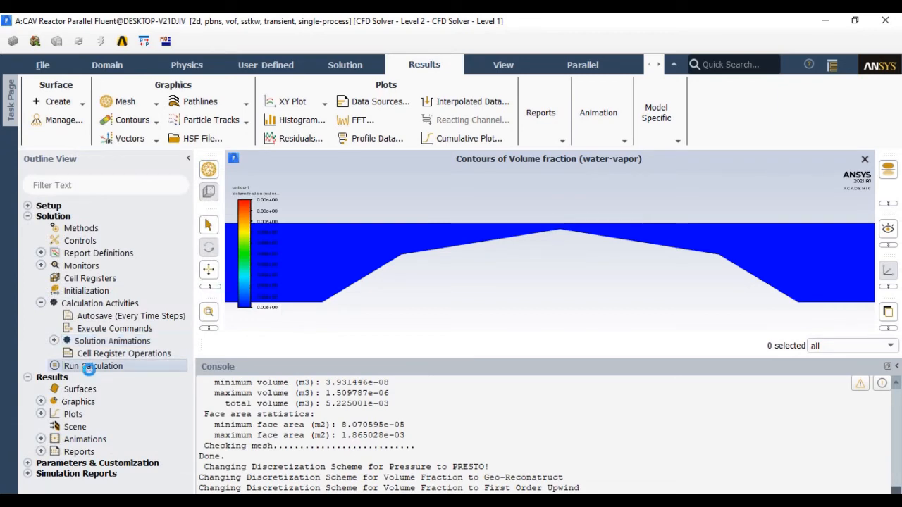
pyautogui.doubleClick(90, 370)
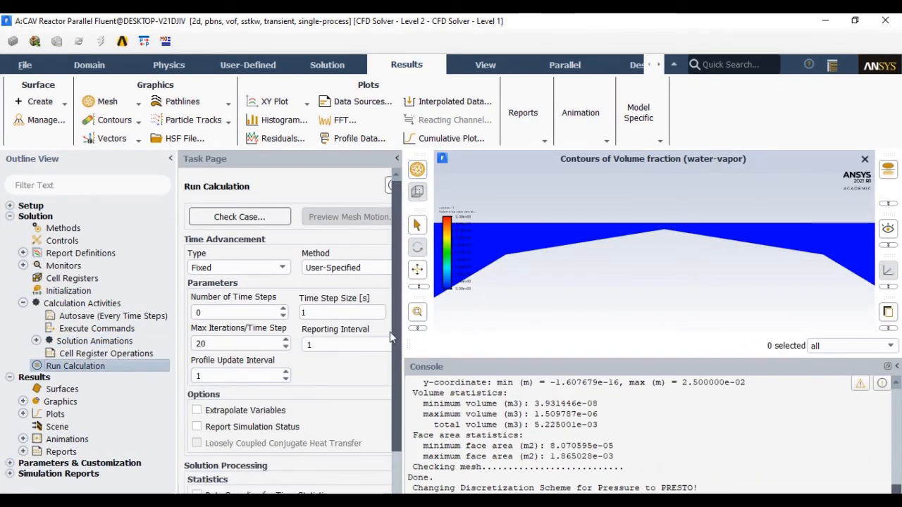
pyautogui.scroll(-3, 390, 332)
pyautogui.scroll(3, 399, 421)
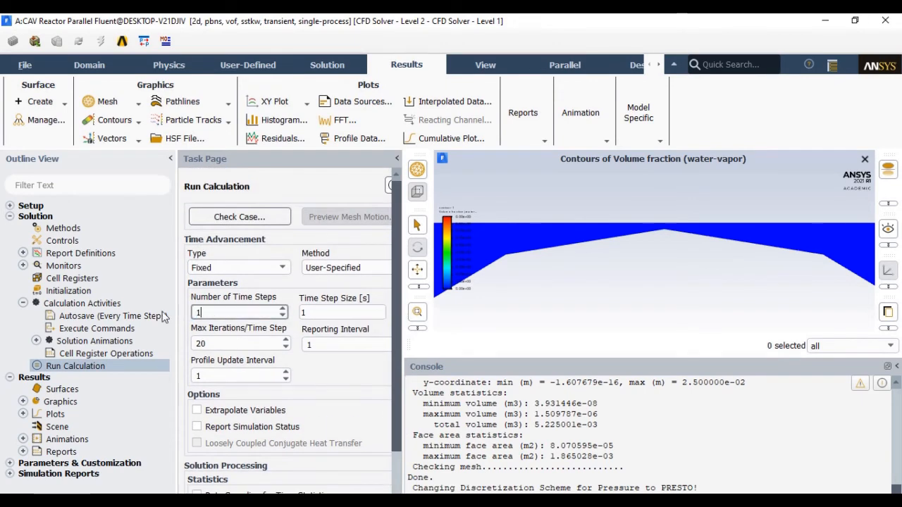
pyautogui.write('0')
pyautogui.click(328, 316)
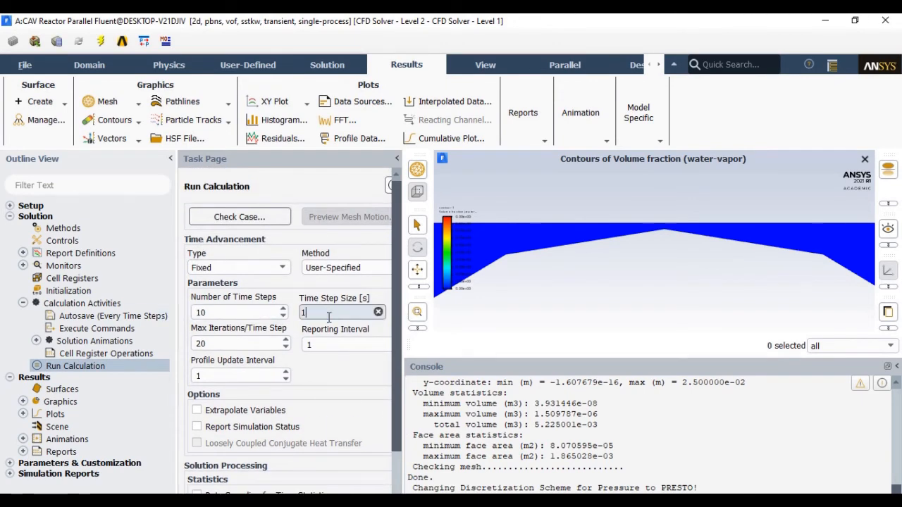
pyautogui.write('e-7')
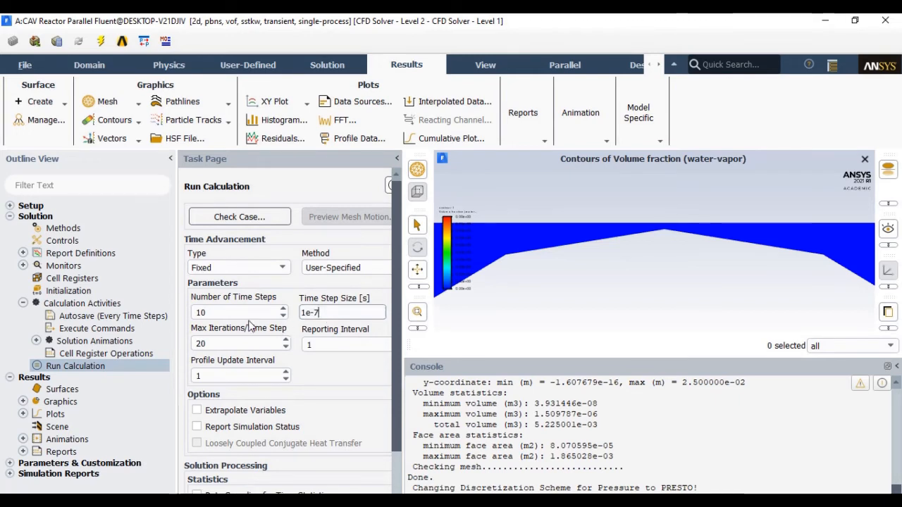
pyautogui.scroll(-1, 396, 337)
pyautogui.scroll(-2, 395, 336)
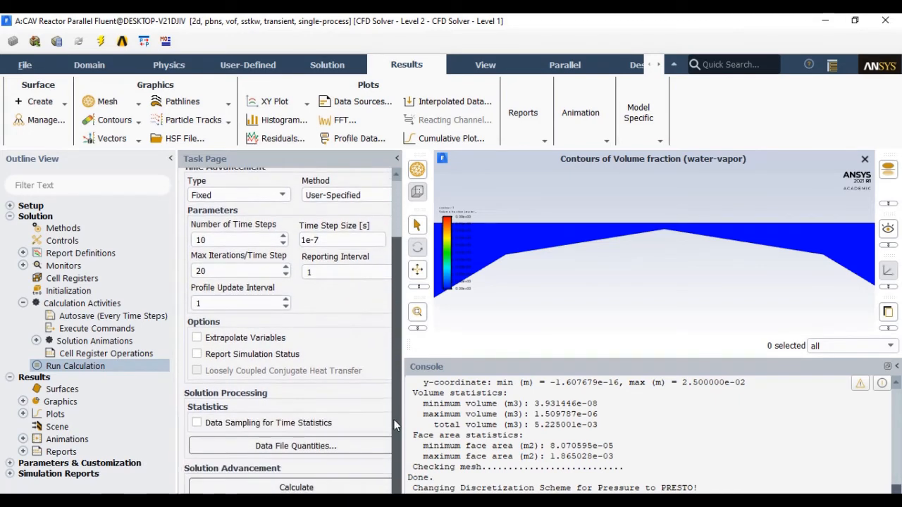
pyautogui.click(331, 488)
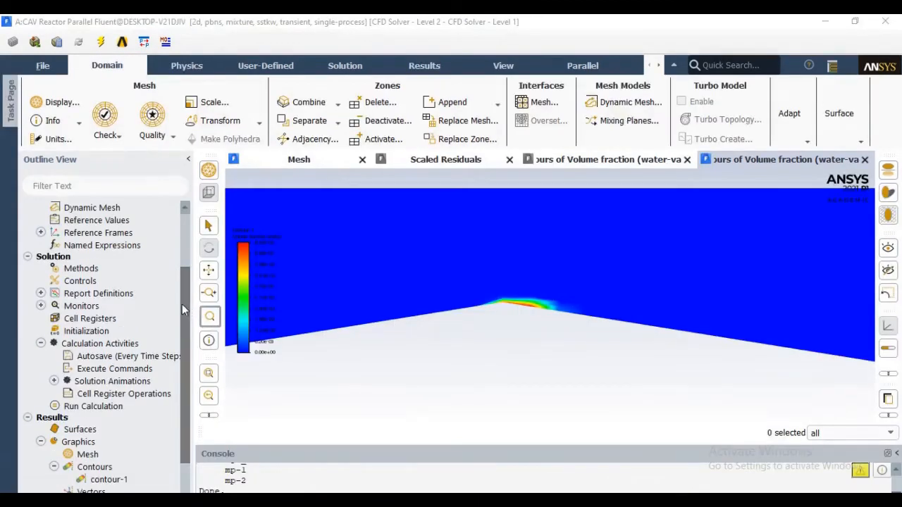
# Step: Set the pressure inlet's gauge total pressure to 1000000 Pa and its supersonic/initial gauge pressure to 990000 Pa, and apply
pyautogui.click(28, 257)
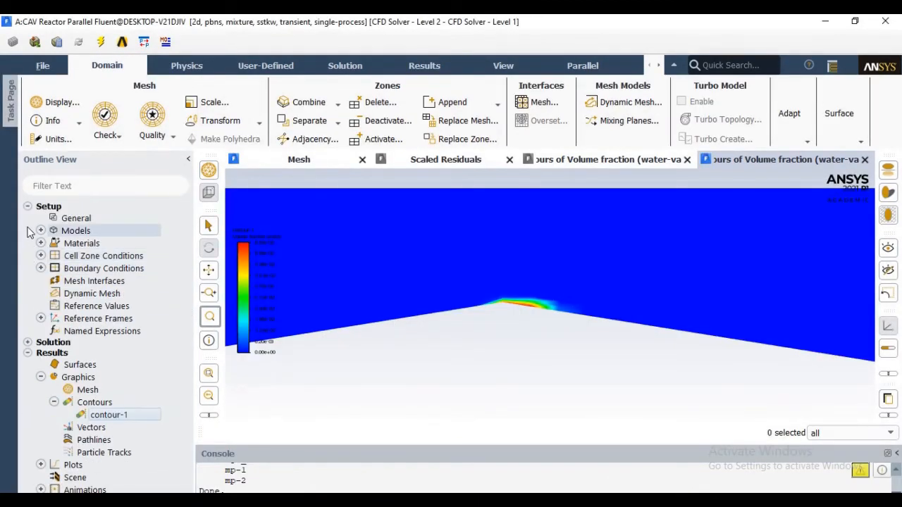
pyautogui.click(41, 268)
pyautogui.click(53, 281)
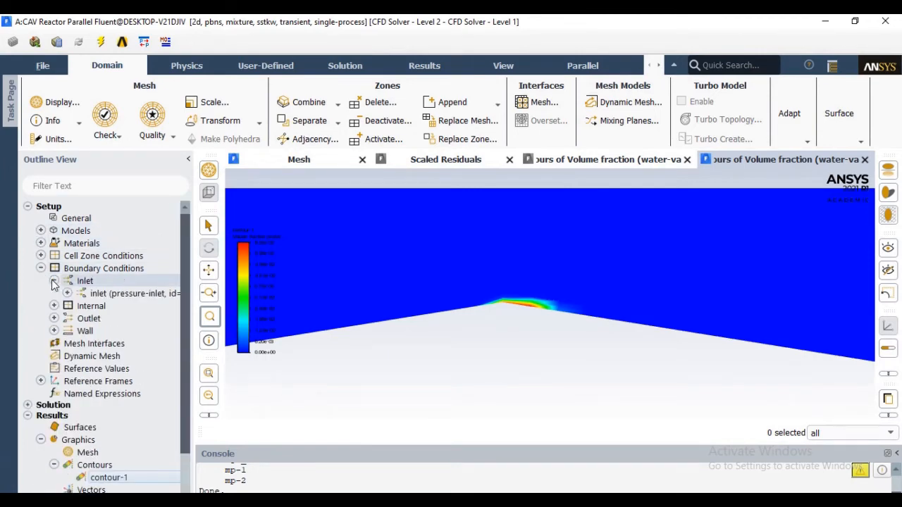
pyautogui.doubleClick(98, 294)
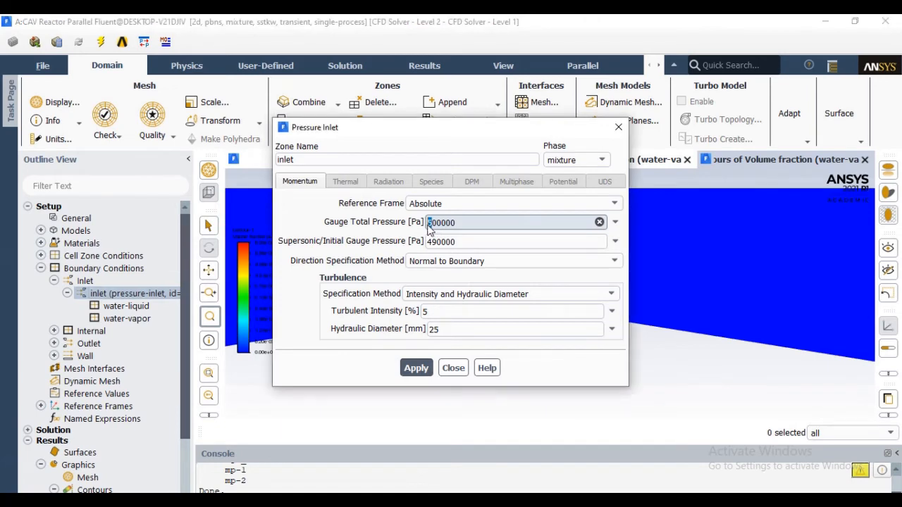
pyautogui.moveTo(432, 224); pyautogui.dragTo(426, 224)
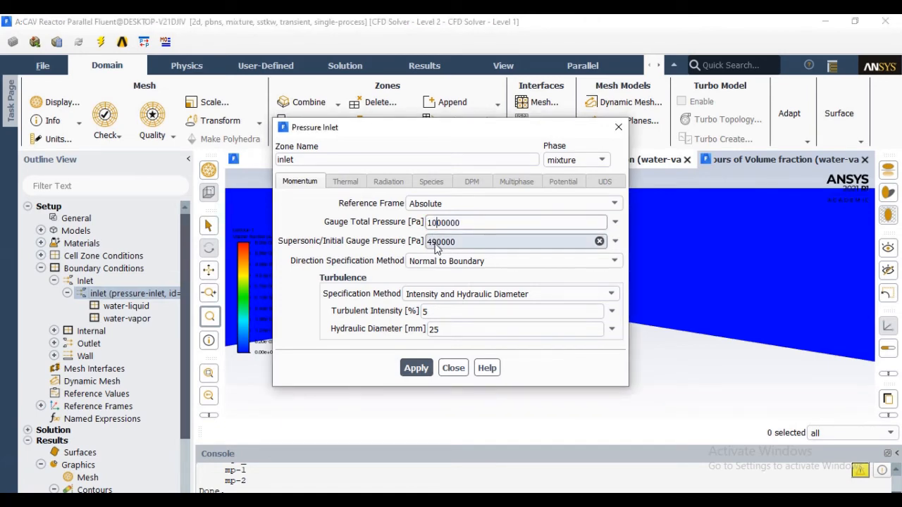
pyautogui.moveTo(433, 245); pyautogui.dragTo(425, 242)
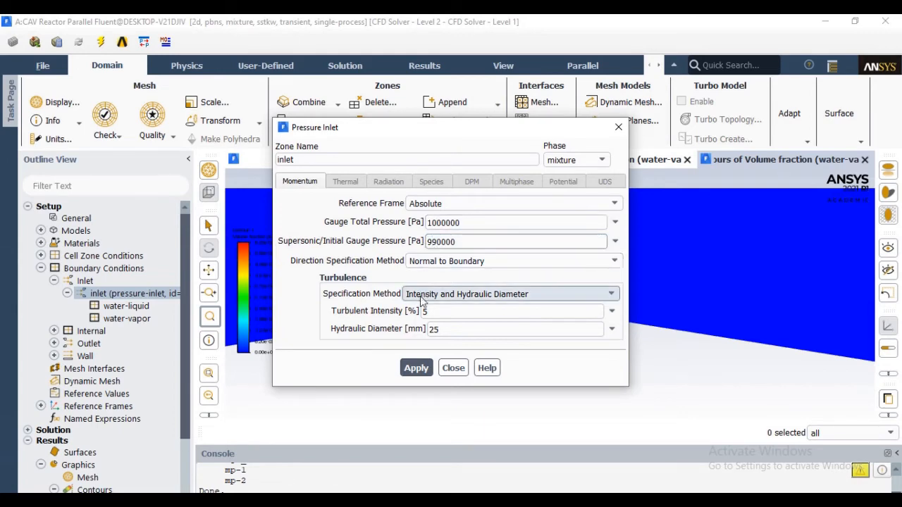
pyautogui.click(415, 371)
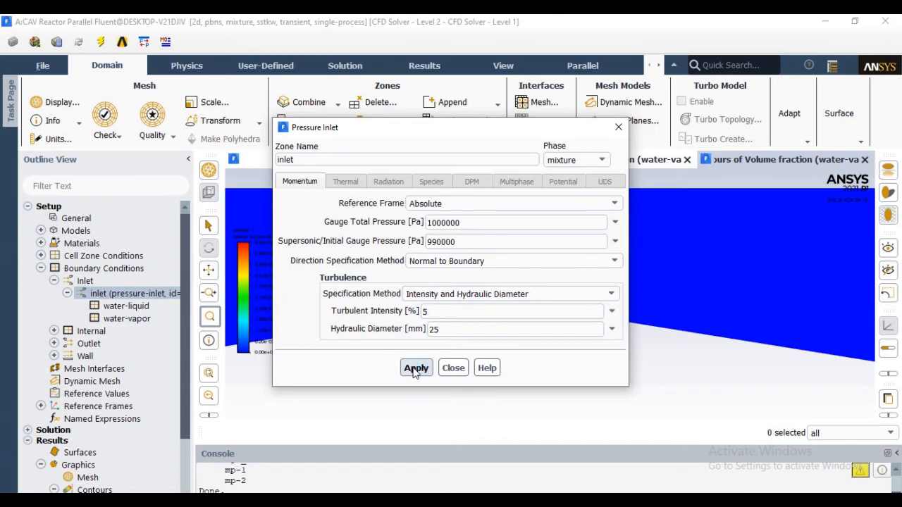
pyautogui.click(451, 368)
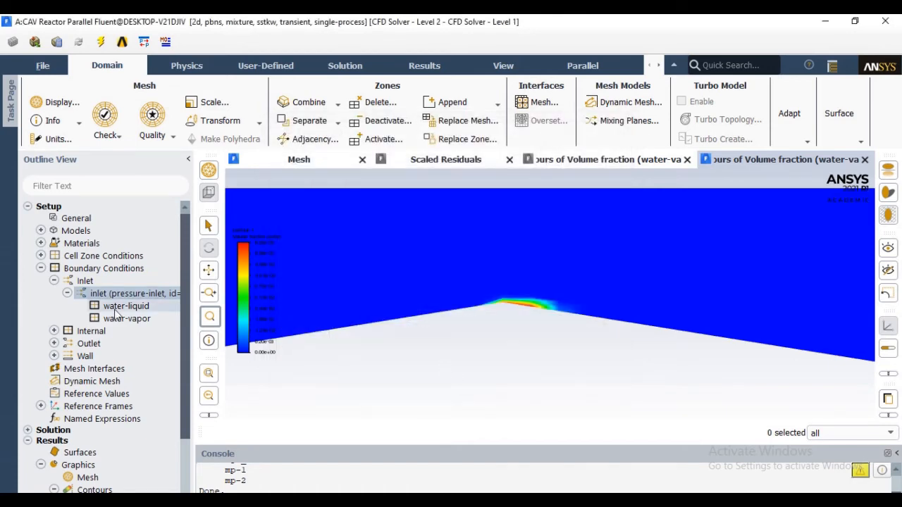
# Step: Reinitialize the solution with hybrid initialization, discarding the unsaved data
pyautogui.click(53, 280)
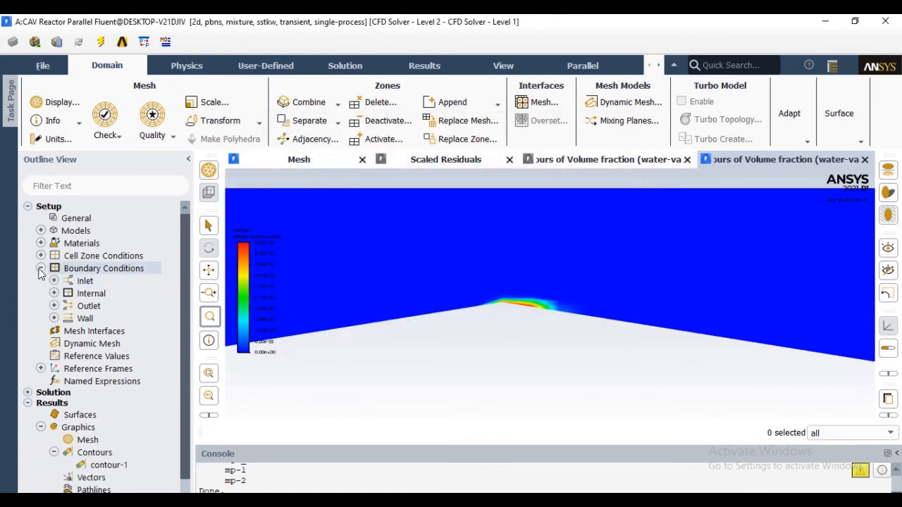
pyautogui.click(40, 269)
pyautogui.click(28, 206)
pyautogui.click(29, 217)
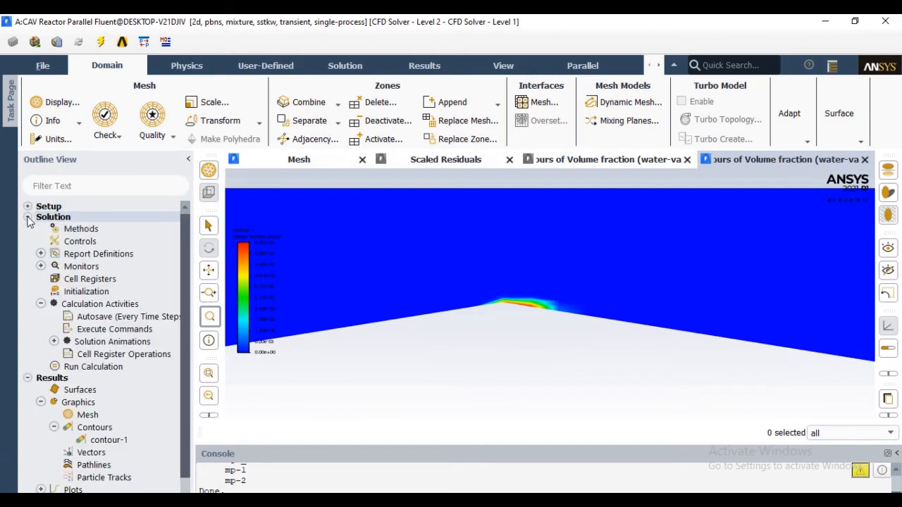
pyautogui.doubleClick(81, 291)
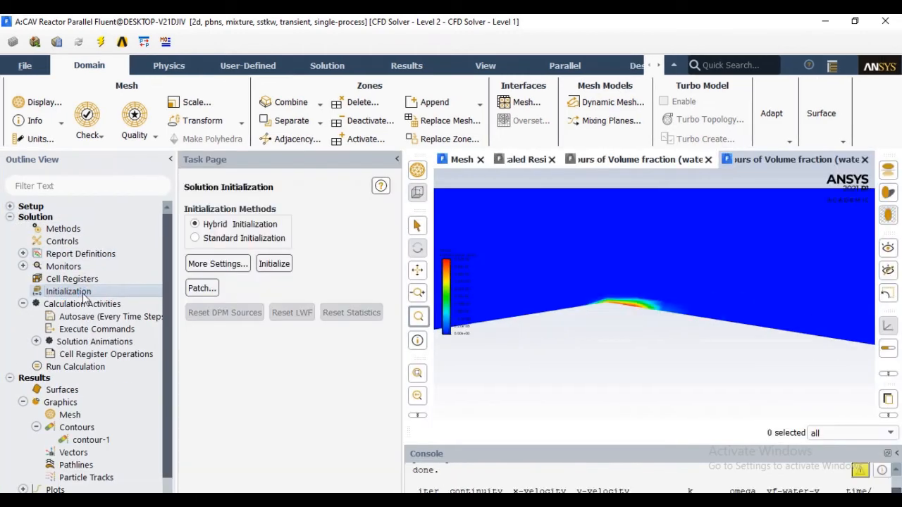
pyautogui.click(285, 268)
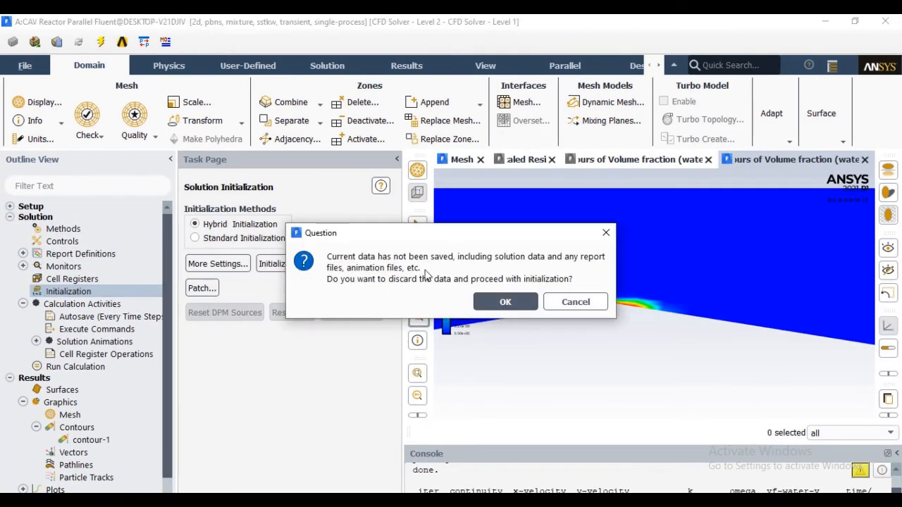
pyautogui.click(514, 302)
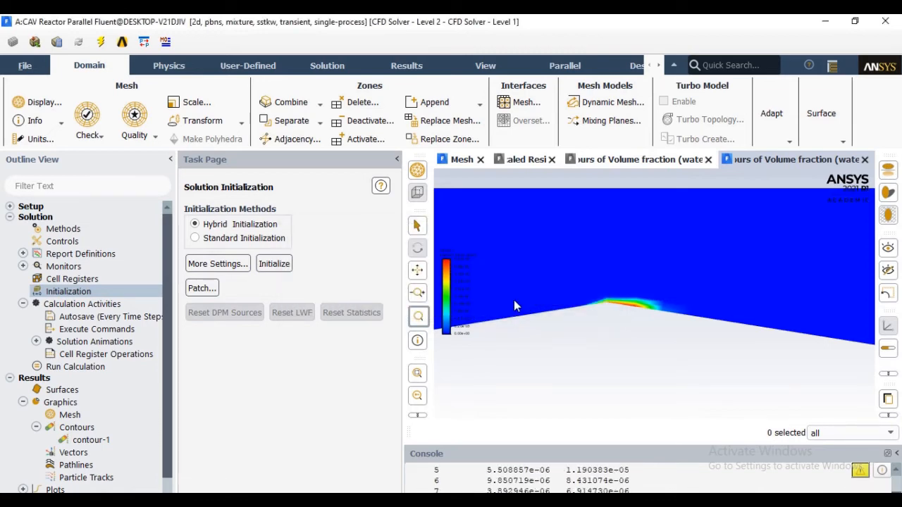
pyautogui.click(455, 298)
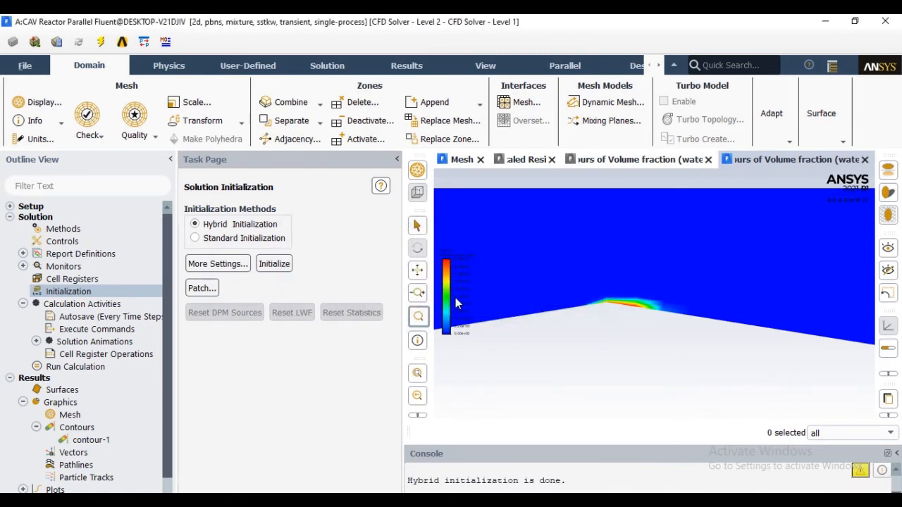
# Step: Run the calculation for 100 time steps with a time step size of 1e-7 s
pyautogui.click(23, 303)
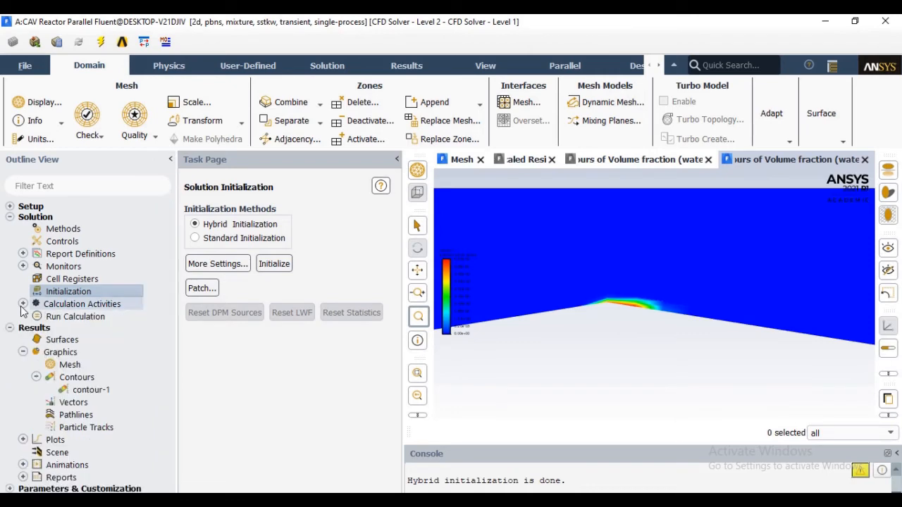
pyautogui.click(59, 317)
pyautogui.moveTo(217, 242); pyautogui.dragTo(181, 245)
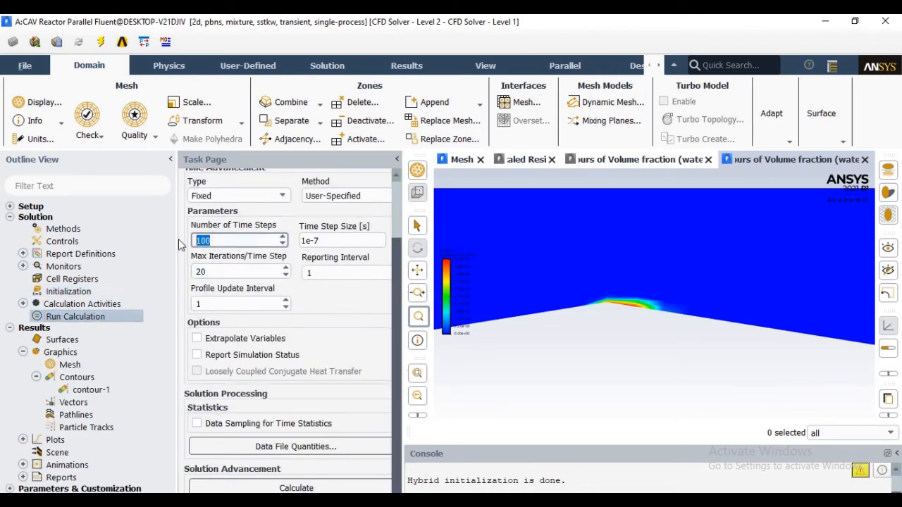
pyautogui.click(316, 241)
pyautogui.click(314, 485)
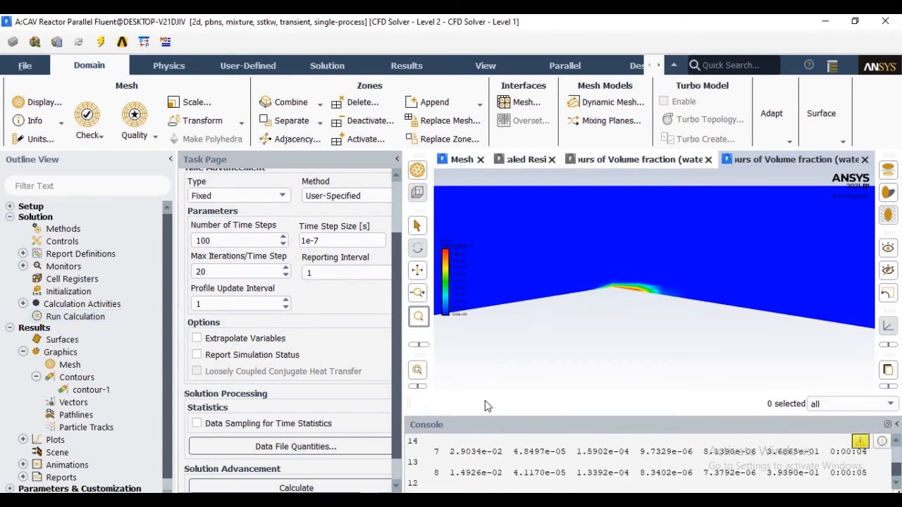
# Step: Widen the graphics display and check the scaled residuals and the water-vapor volume fraction contours of the run
pyautogui.click(396, 159)
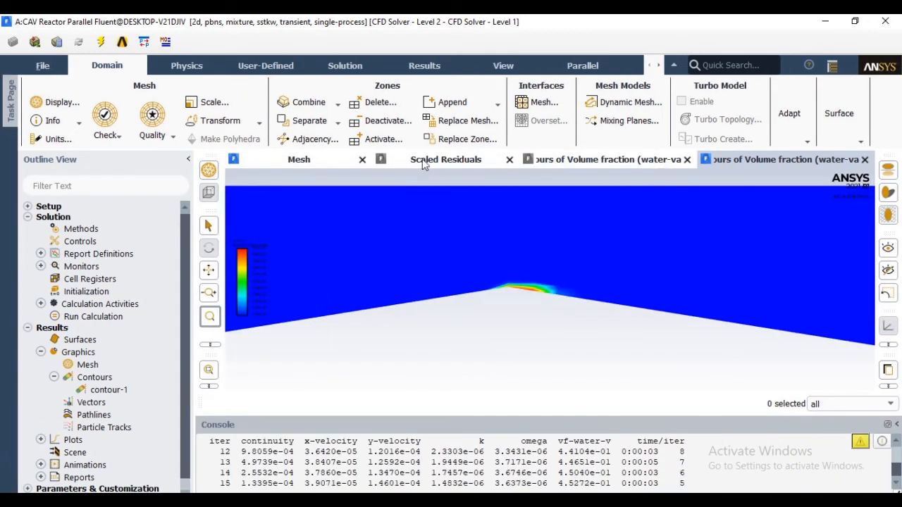
pyautogui.click(422, 159)
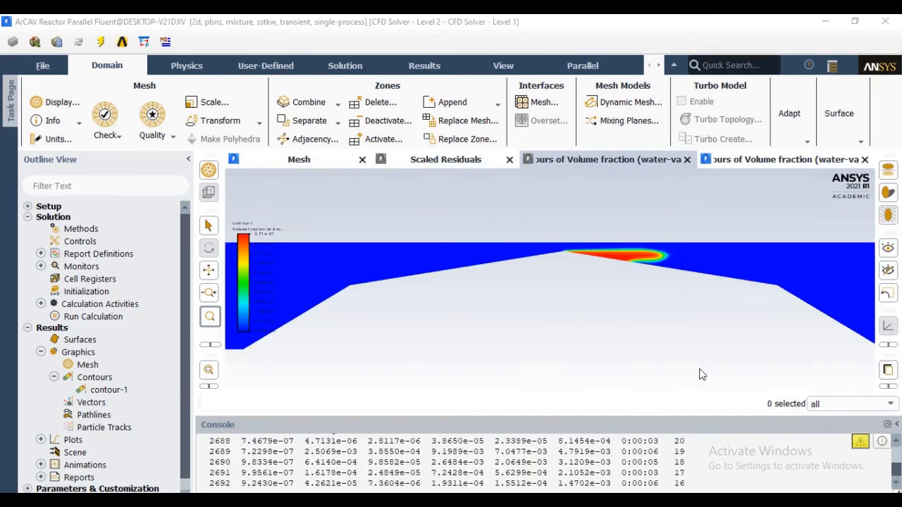
pyautogui.click(591, 158)
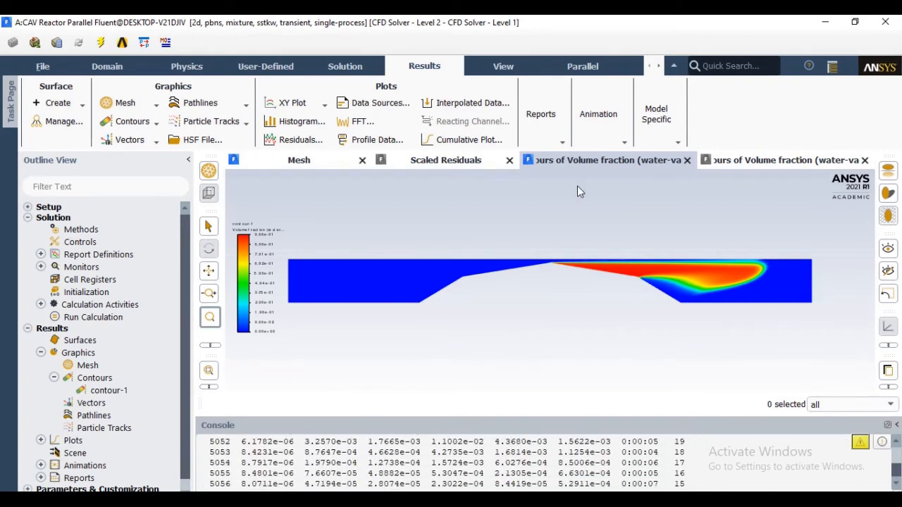
pyautogui.click(423, 171)
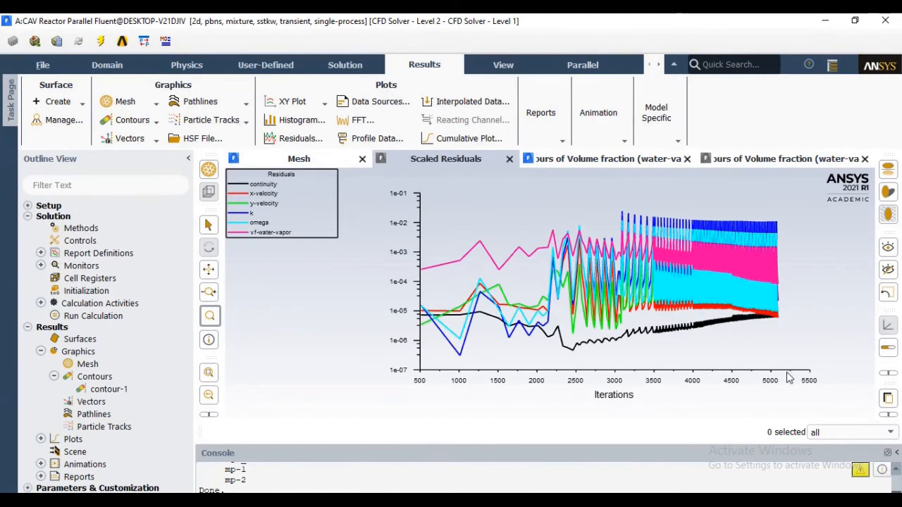
# Step: Export the case and data files under the name FFF-Setup-Output 5000
pyautogui.click(43, 65)
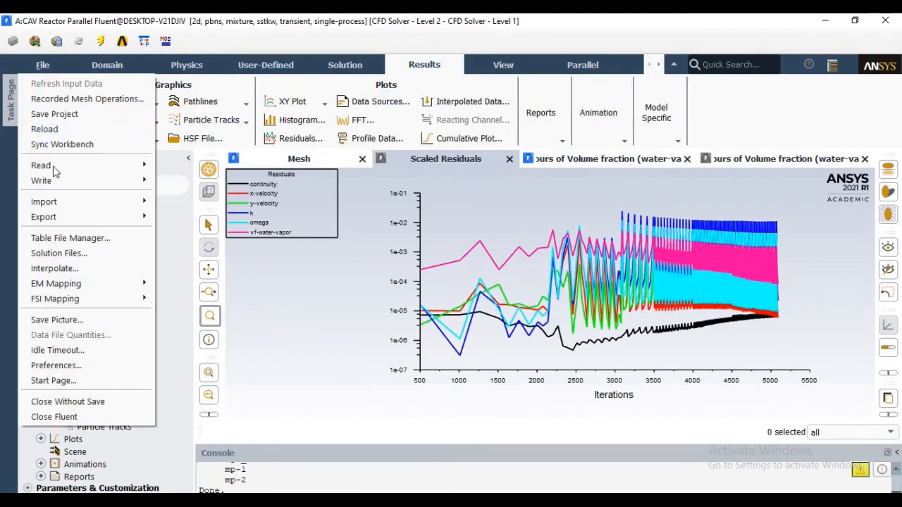
pyautogui.moveTo(62, 217)
pyautogui.click(198, 244)
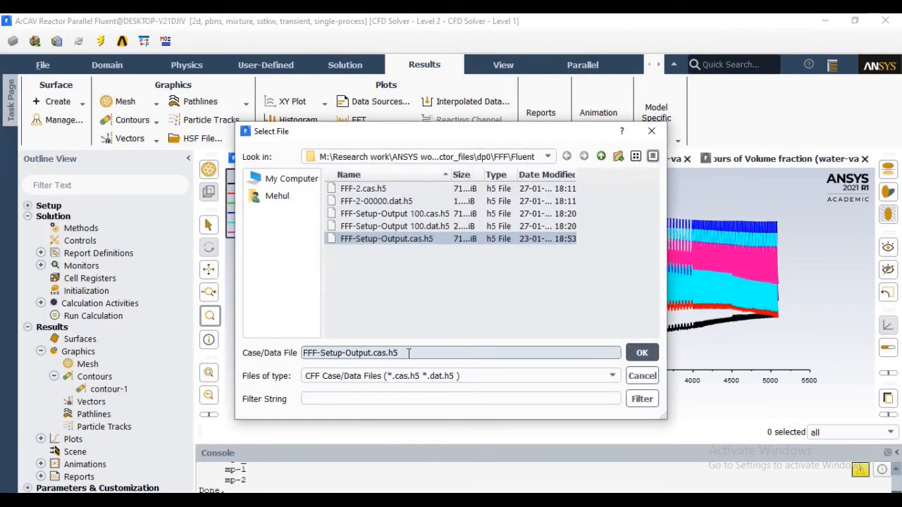
pyautogui.moveTo(382, 352); pyautogui.dragTo(374, 352)
pyautogui.write('5000')
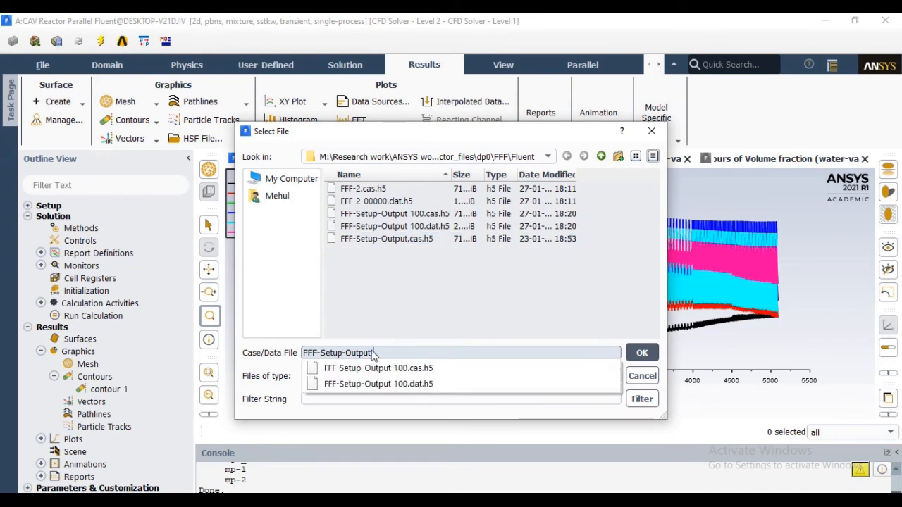
pyautogui.click(634, 353)
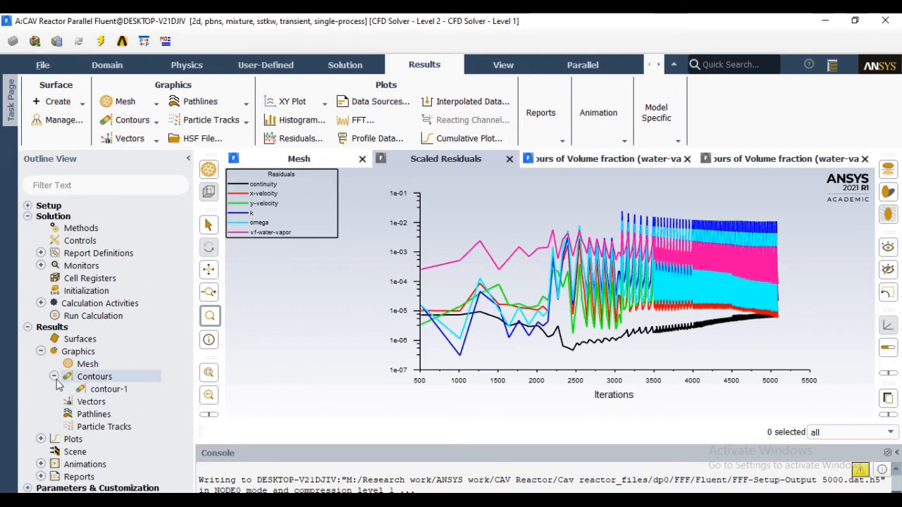
# Step: Create and display a Velocity Magnitude contour for the water-vapor phase, and close its settings
pyautogui.doubleClick(93, 376)
pyautogui.click(428, 159)
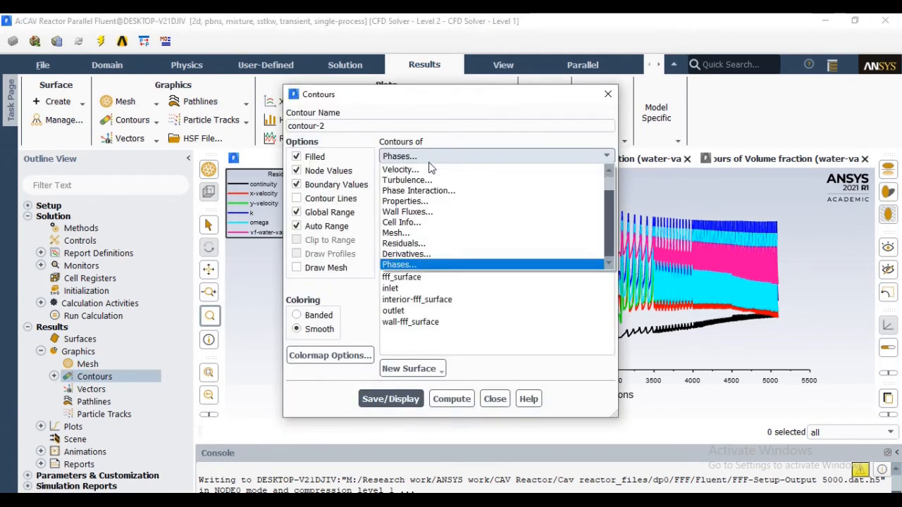
pyautogui.click(423, 170)
pyautogui.click(386, 398)
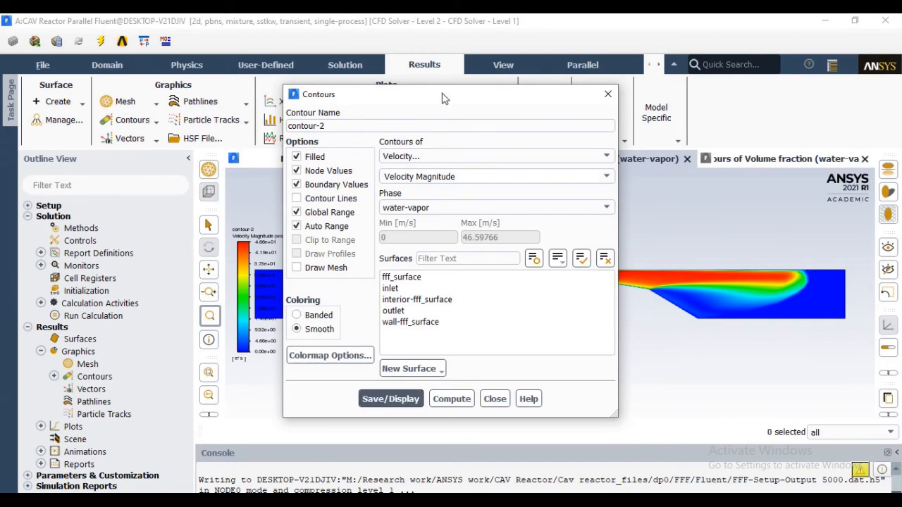
pyautogui.moveTo(444, 97); pyautogui.dragTo(136, 151)
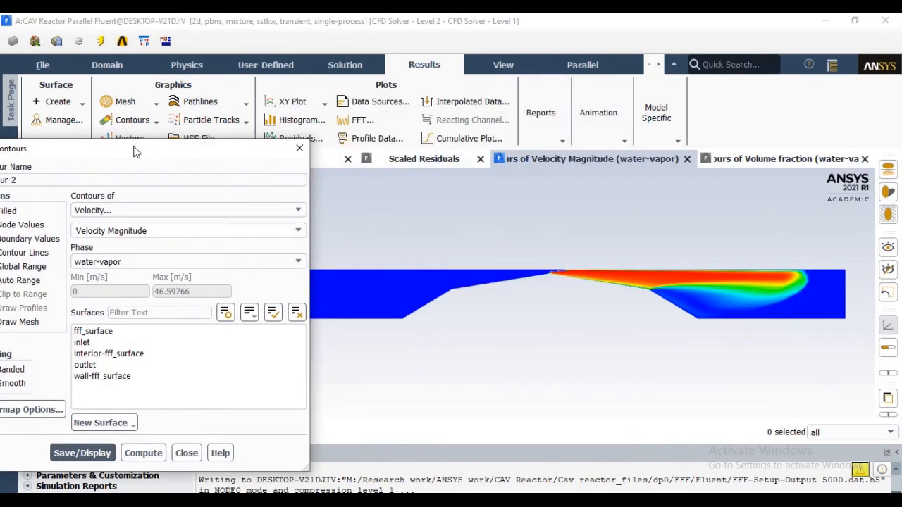
pyautogui.click(300, 148)
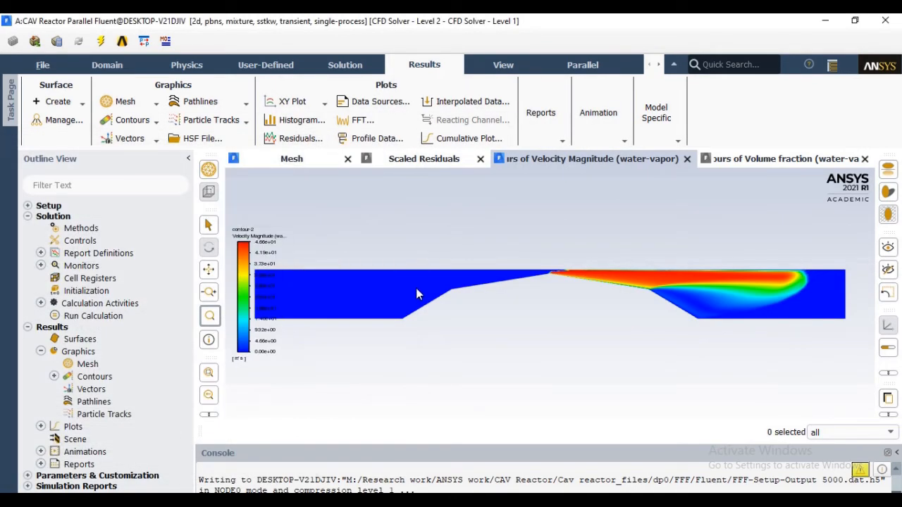
# Step: Switch the existing velocity contour to Static Pressure of the mixture on fff_surface, display it, and close its settings
pyautogui.moveTo(372, 249); pyautogui.dragTo(723, 328)
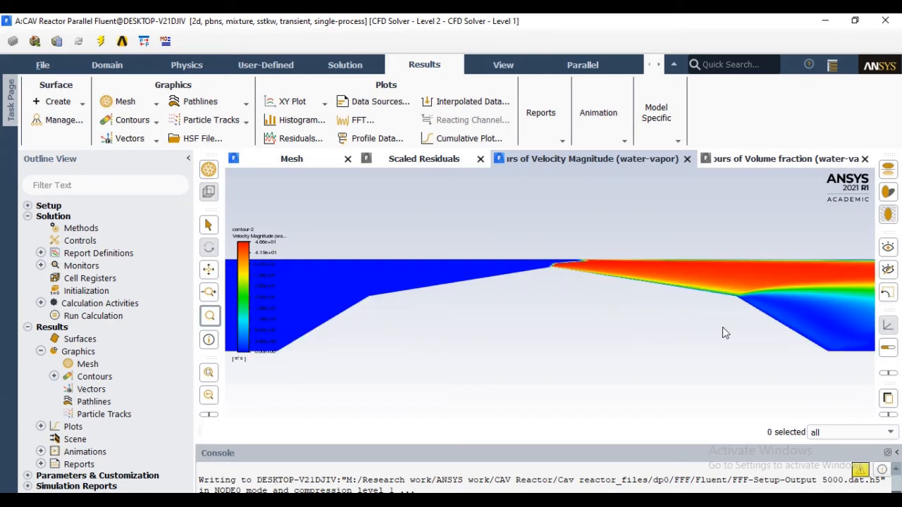
pyautogui.click(53, 377)
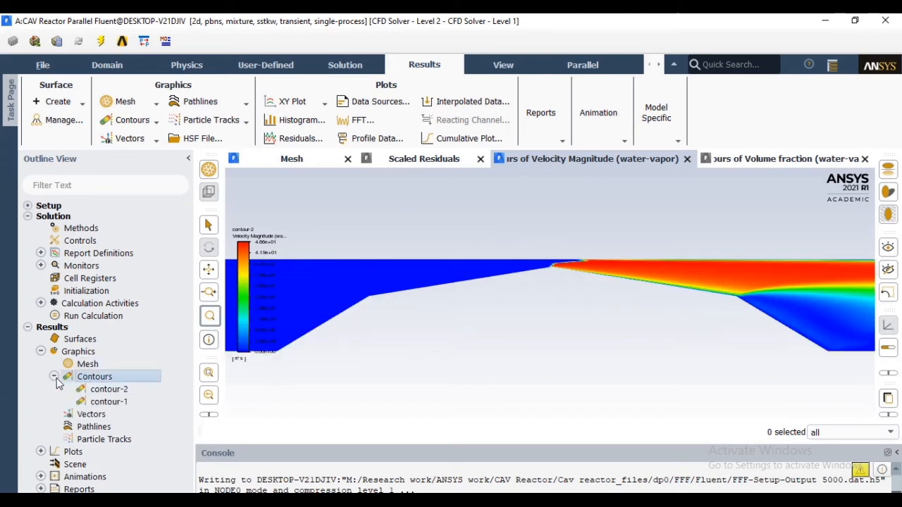
pyautogui.doubleClick(99, 400)
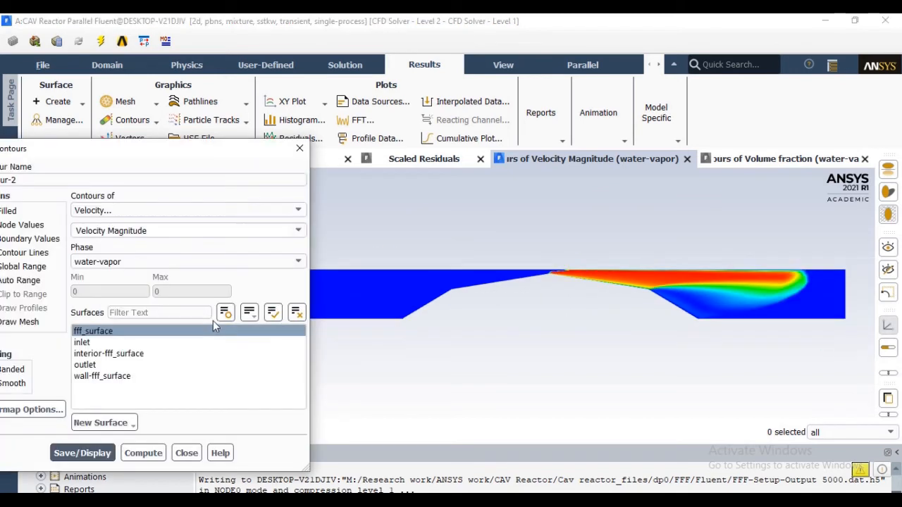
pyautogui.click(82, 453)
pyautogui.click(119, 215)
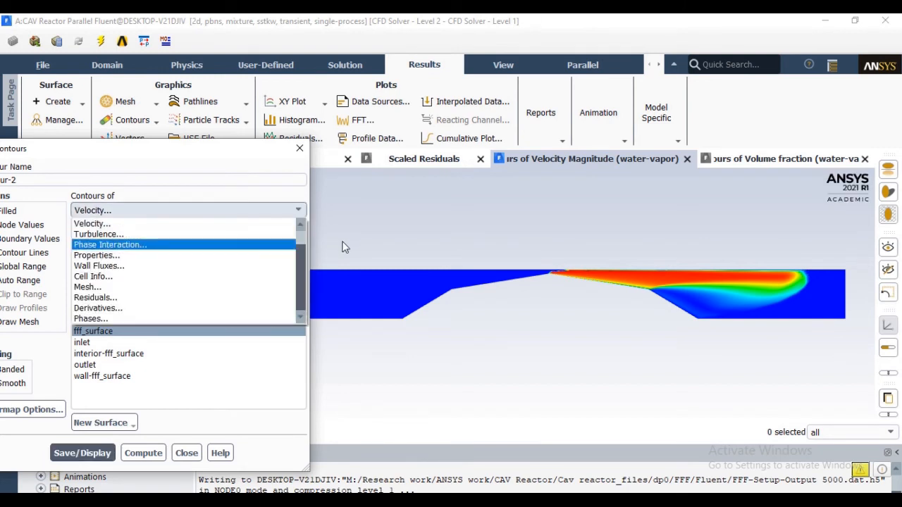
pyautogui.scroll(1, 299, 237)
pyautogui.click(92, 223)
pyautogui.click(102, 455)
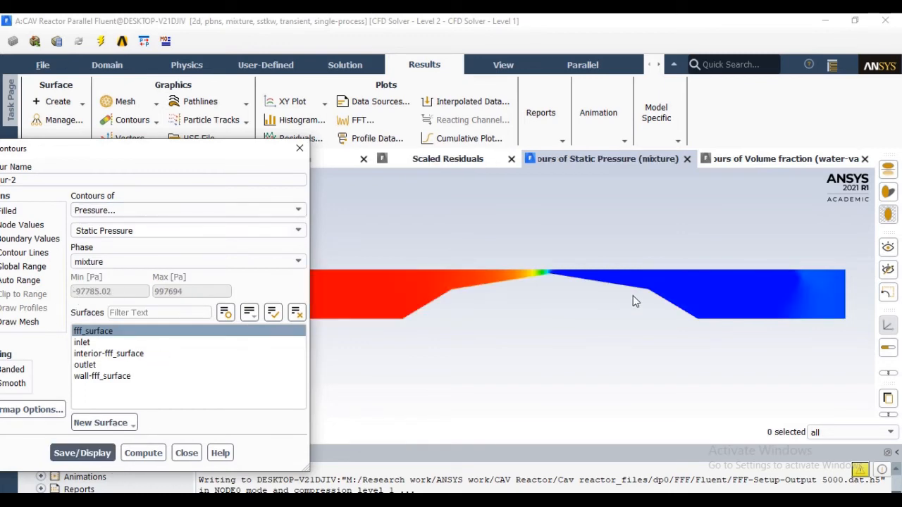
pyautogui.click(299, 149)
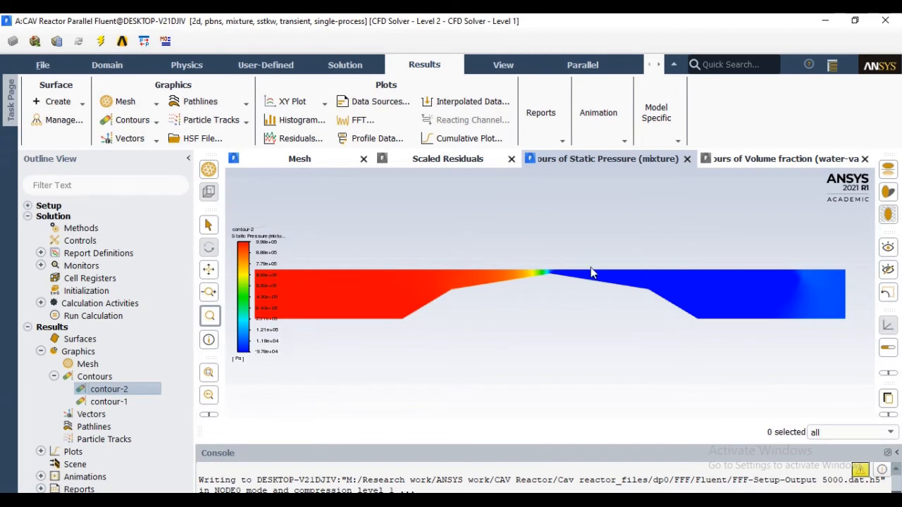
# Step: Switch the contour-2 plot to Turbulent Kinetic Energy (k) of the mixture, display it, and close its settings
pyautogui.doubleClick(105, 389)
pyautogui.click(177, 210)
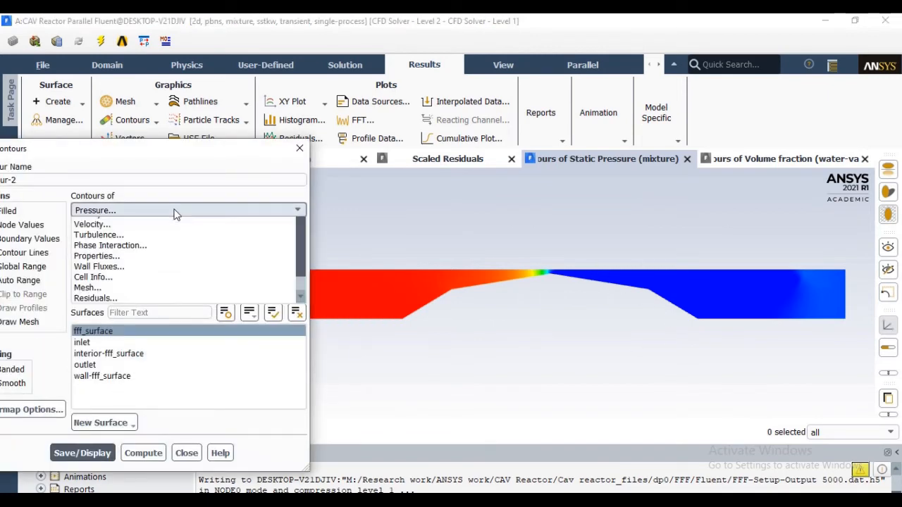
pyautogui.scroll(1, 179, 254)
pyautogui.click(179, 255)
pyautogui.click(65, 454)
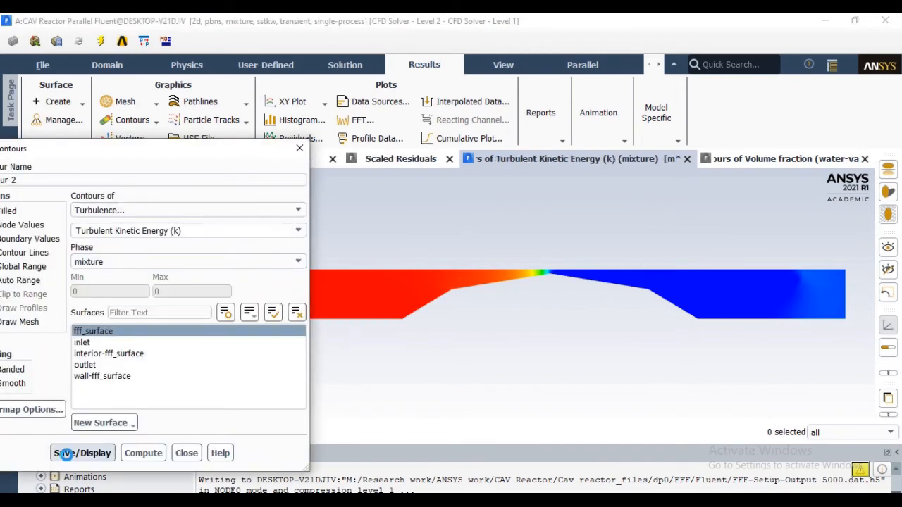
pyautogui.click(186, 453)
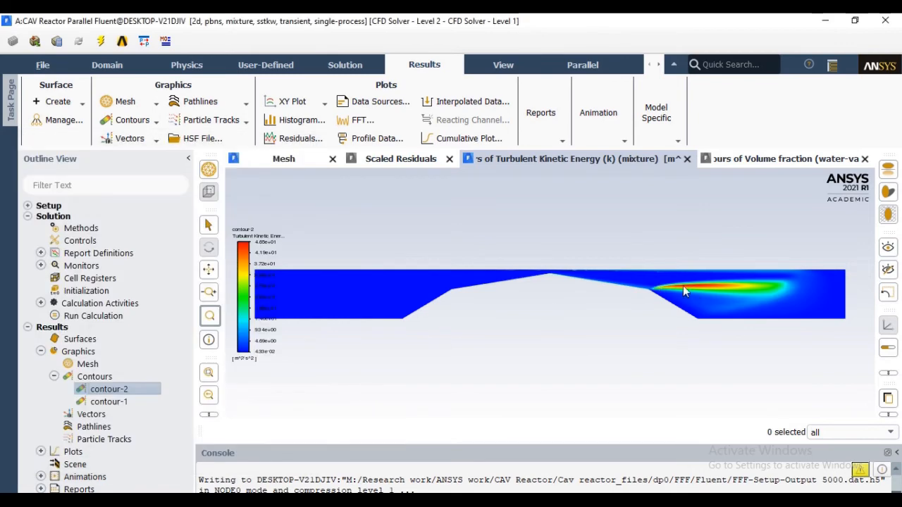
pyautogui.click(54, 376)
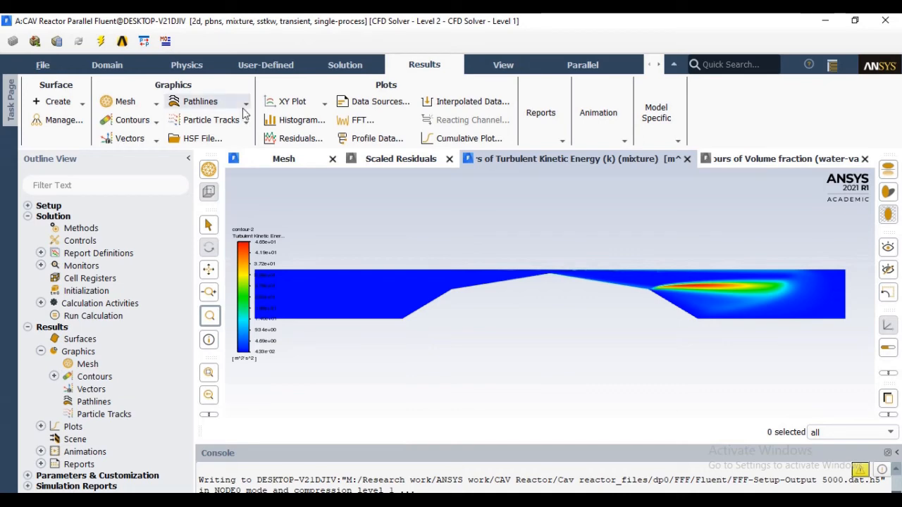
# Step: Create and display a velocity vector plot for the mixture, colored by Velocity Magnitude, and close its settings
pyautogui.click(156, 140)
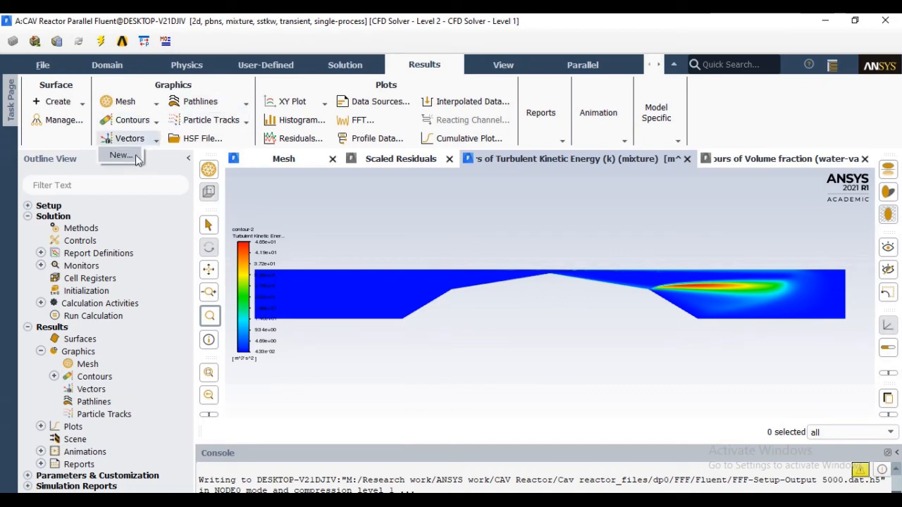
pyautogui.click(124, 155)
pyautogui.moveTo(414, 74); pyautogui.dragTo(254, 70)
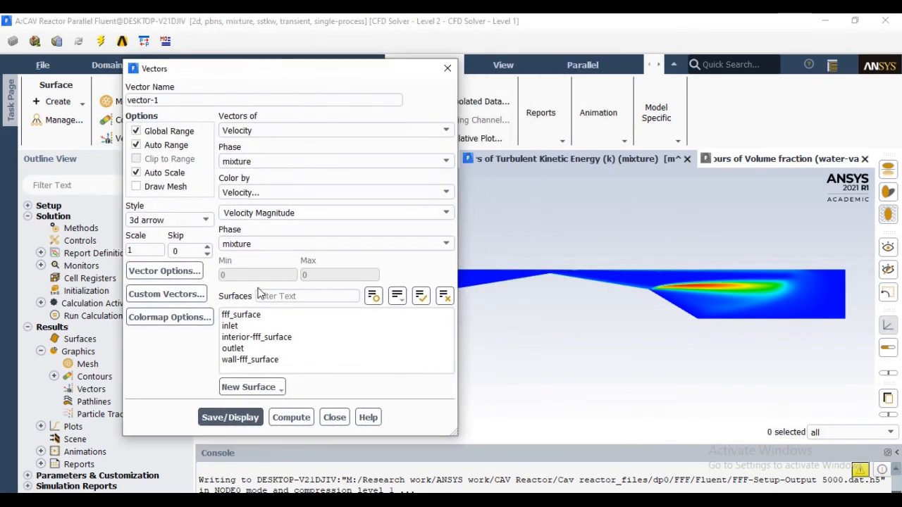
pyautogui.click(226, 418)
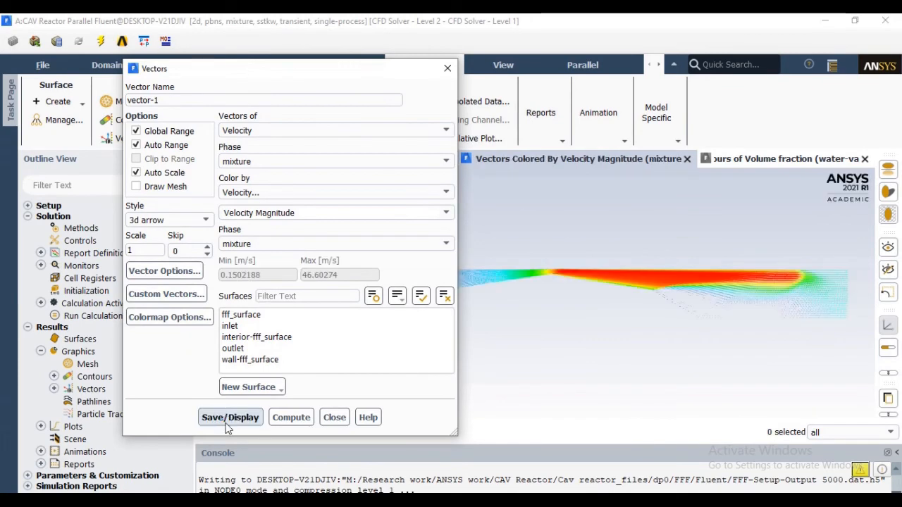
pyautogui.click(334, 418)
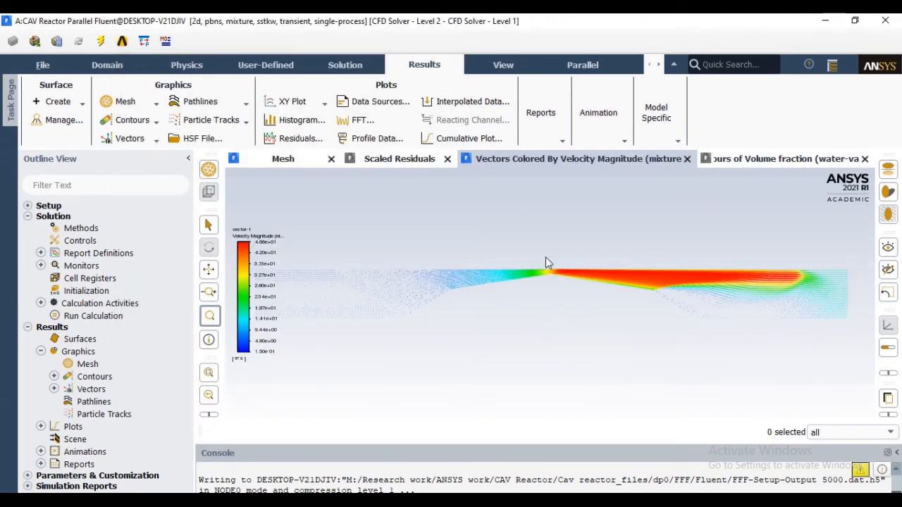
# Step: Set the velocity vector plot's skip to 5 and scale to 2, and redisplay it
pyautogui.moveTo(545, 257); pyautogui.dragTo(597, 289)
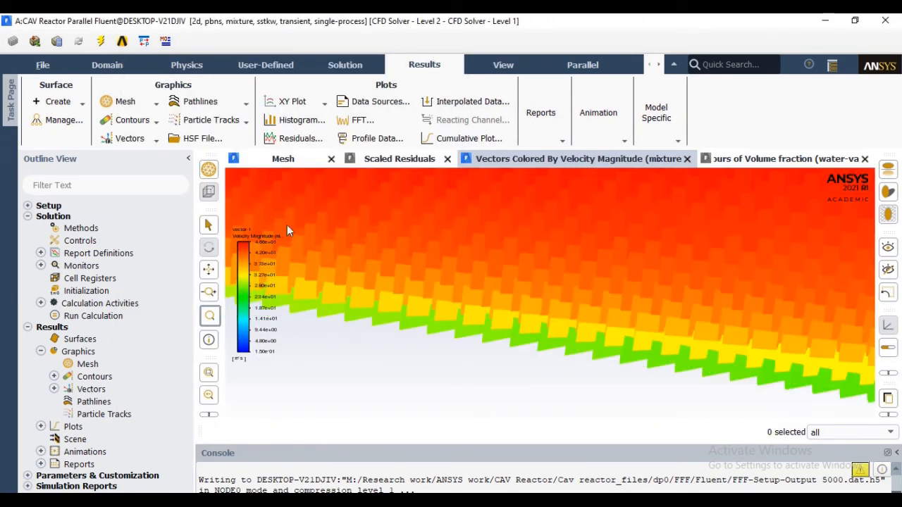
pyautogui.click(54, 389)
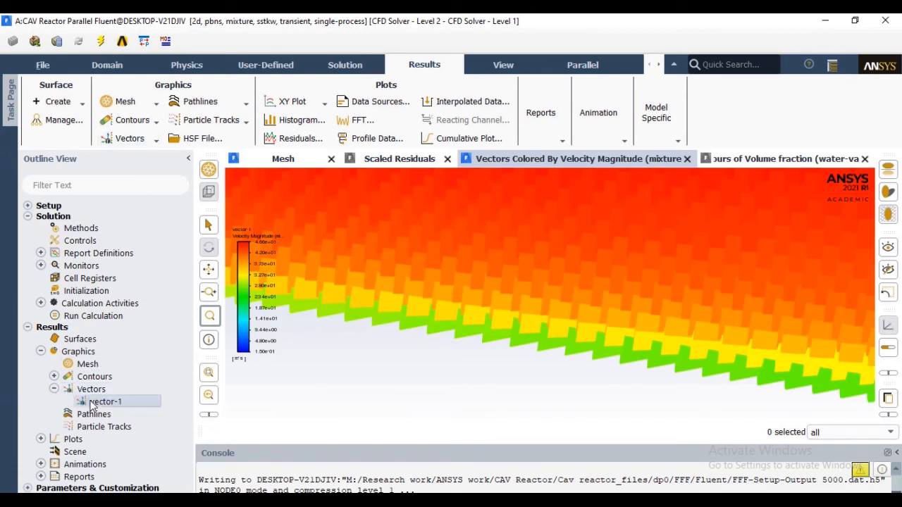
pyautogui.doubleClick(93, 405)
pyautogui.moveTo(180, 252); pyautogui.dragTo(165, 252)
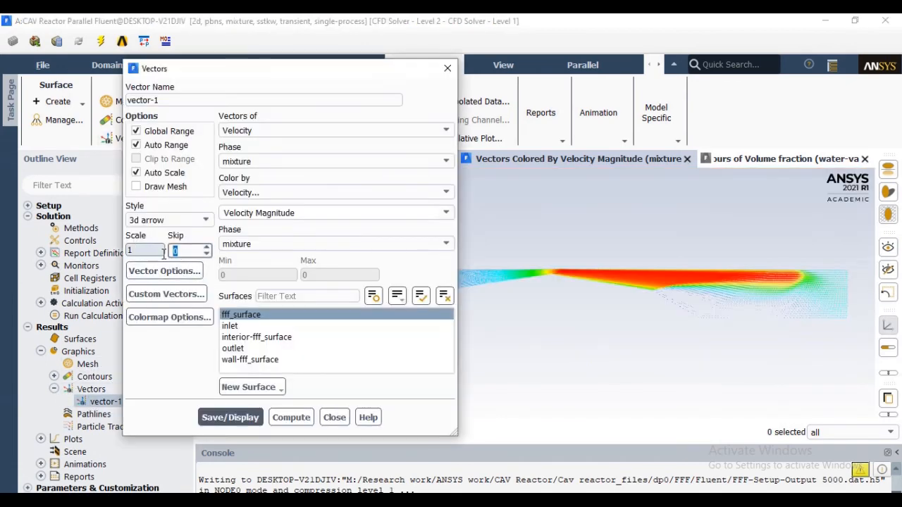
pyautogui.write('5')
pyautogui.doubleClick(141, 250)
pyautogui.write('2')
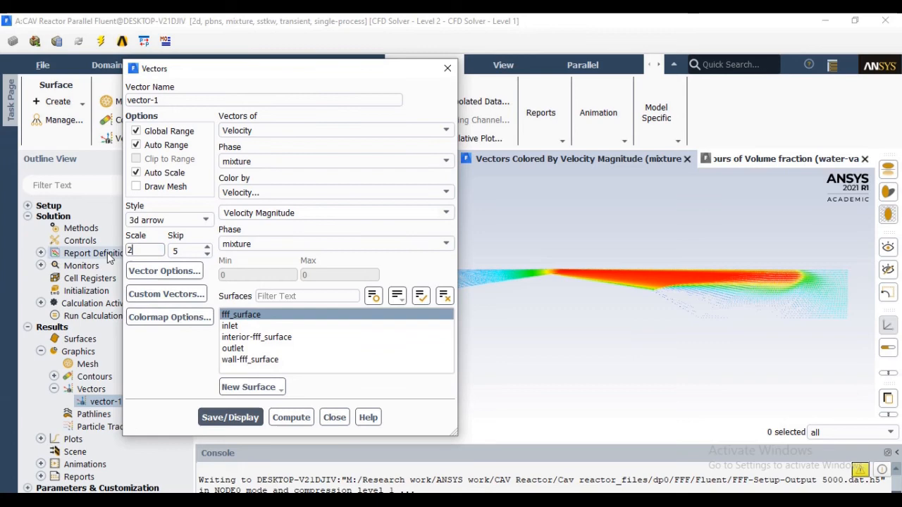
pyautogui.click(225, 418)
# Step: Raise the vector skip to 10, redisplay the plot, close its settings, and inspect the vectors downstream of the throat
pyautogui.doubleClick(179, 251)
pyautogui.write('10')
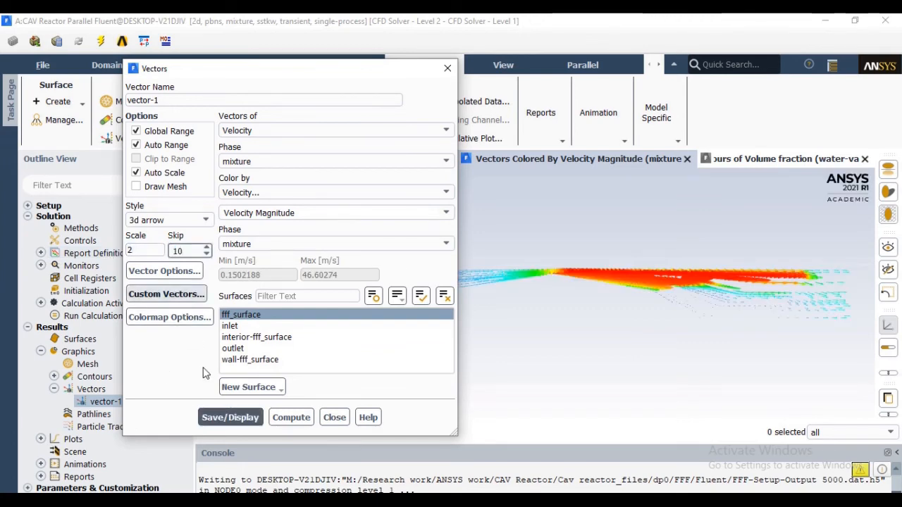
pyautogui.click(228, 418)
pyautogui.click(334, 417)
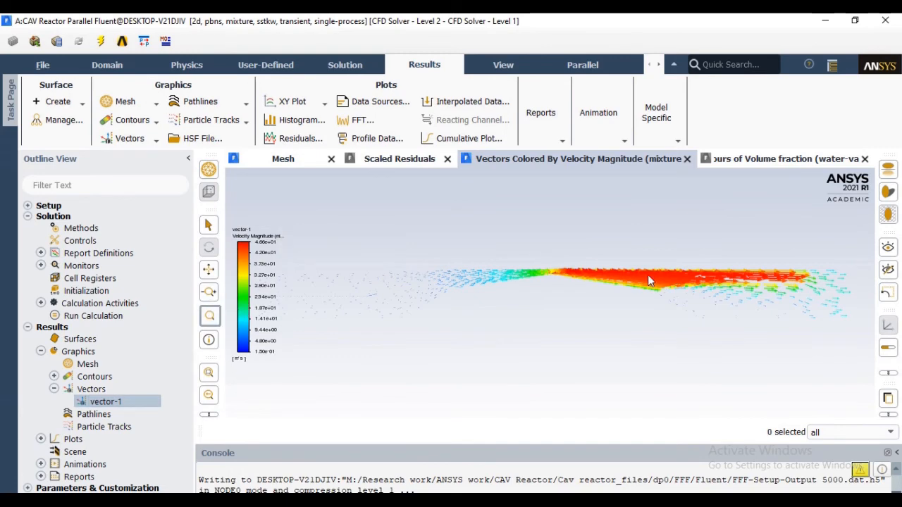
pyautogui.moveTo(648, 276); pyautogui.dragTo(740, 345)
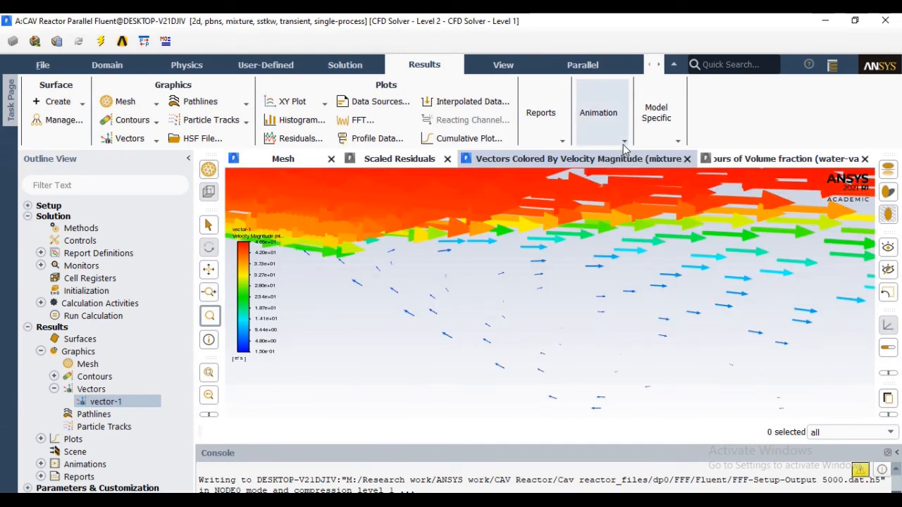
# Step: Open the solution animation playback, play the water-vapor-fraction sequence, and stop it
pyautogui.click(599, 112)
pyautogui.click(622, 191)
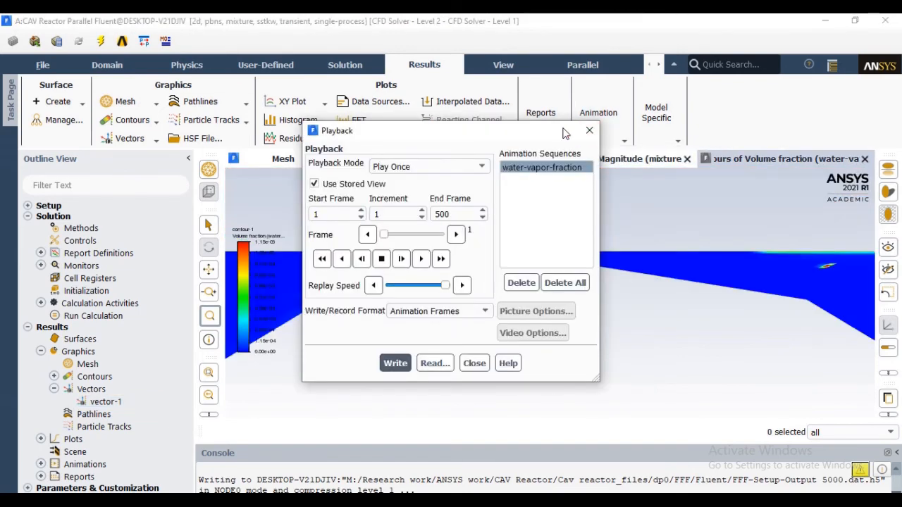
pyautogui.moveTo(394, 183); pyautogui.dragTo(132, 167)
pyautogui.doubleClick(176, 252)
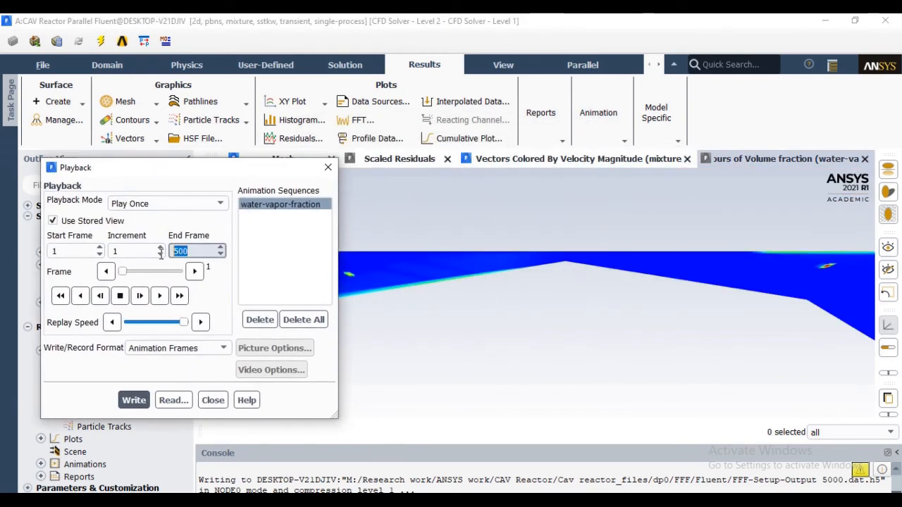
pyautogui.click(159, 296)
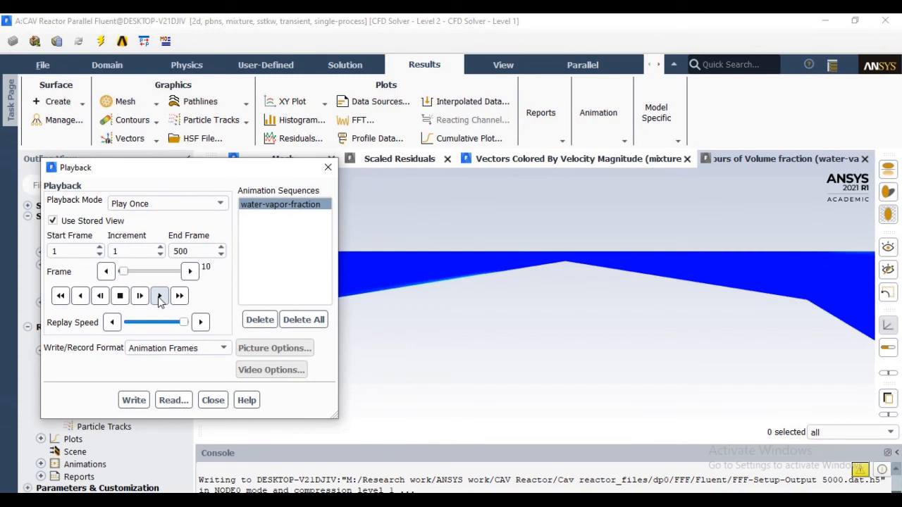
pyautogui.click(160, 299)
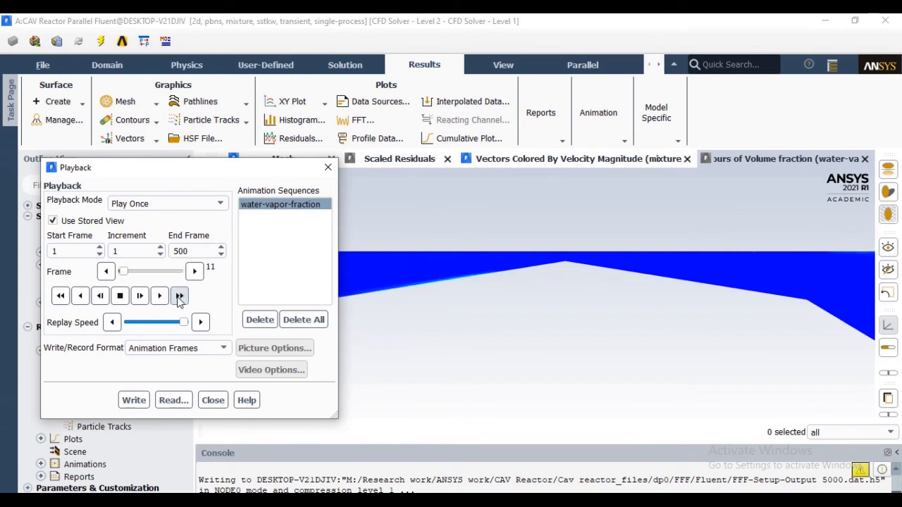
pyautogui.click(179, 297)
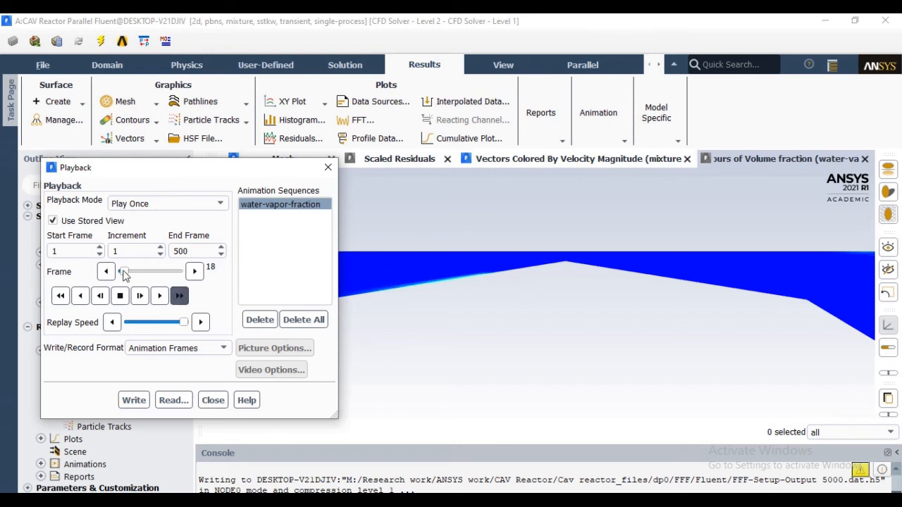
pyautogui.moveTo(127, 275); pyautogui.dragTo(164, 276)
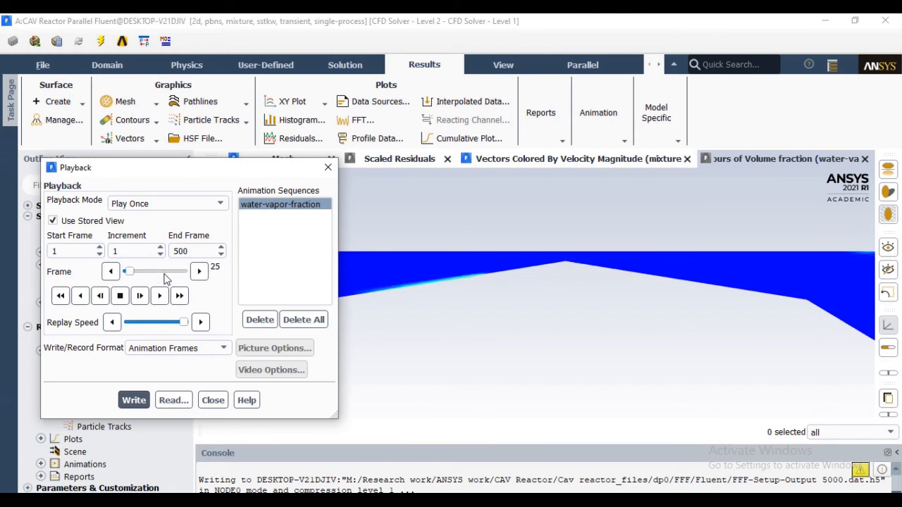
pyautogui.click(121, 297)
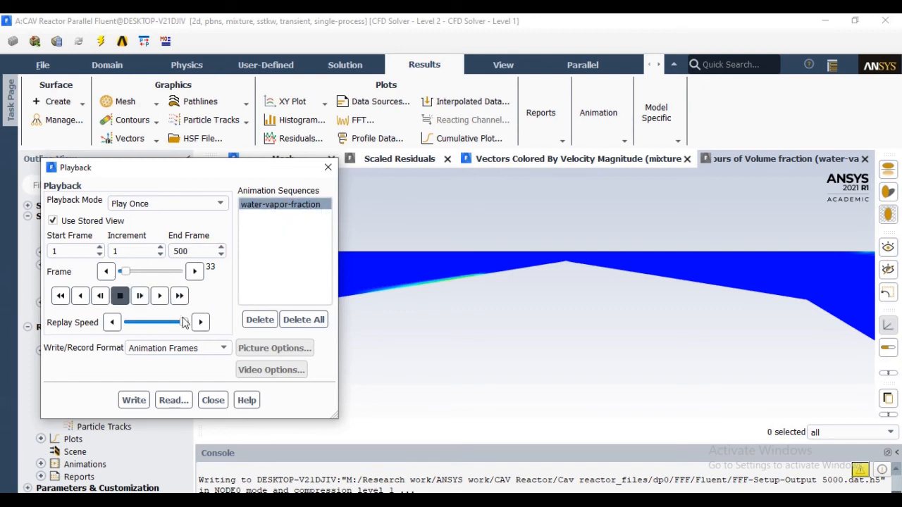
# Step: Write the water-vapor-fraction animation out in the Video File format
pyautogui.click(180, 348)
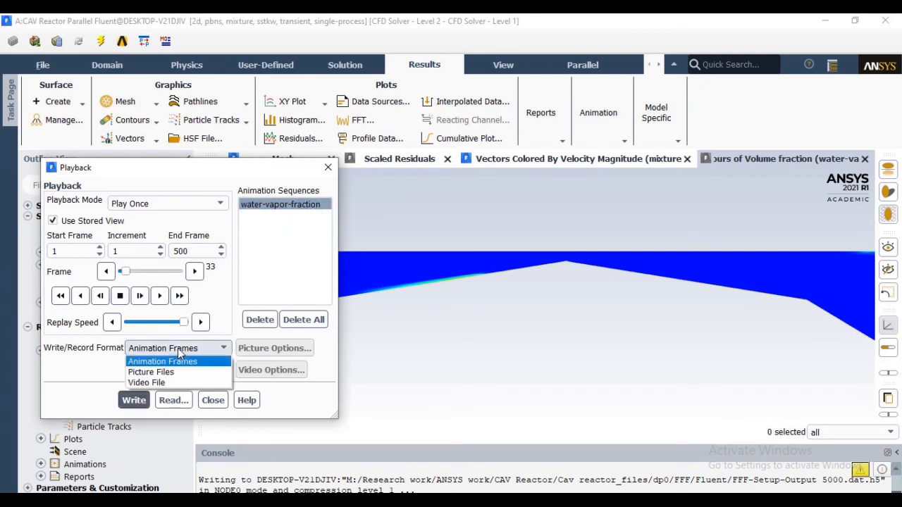
pyautogui.click(171, 385)
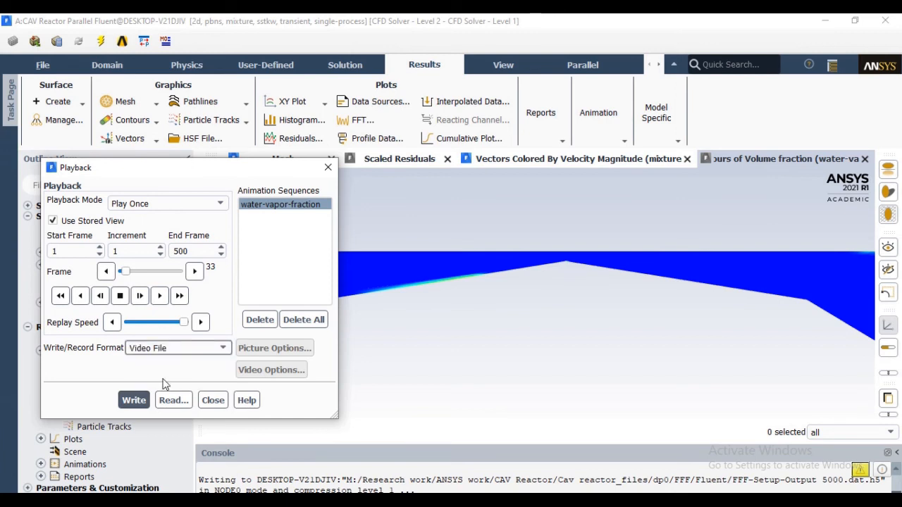
pyautogui.click(136, 406)
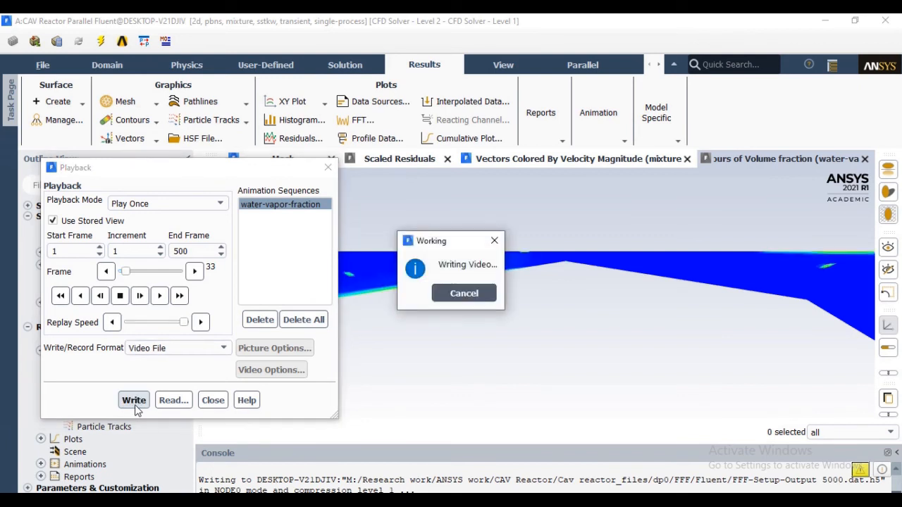